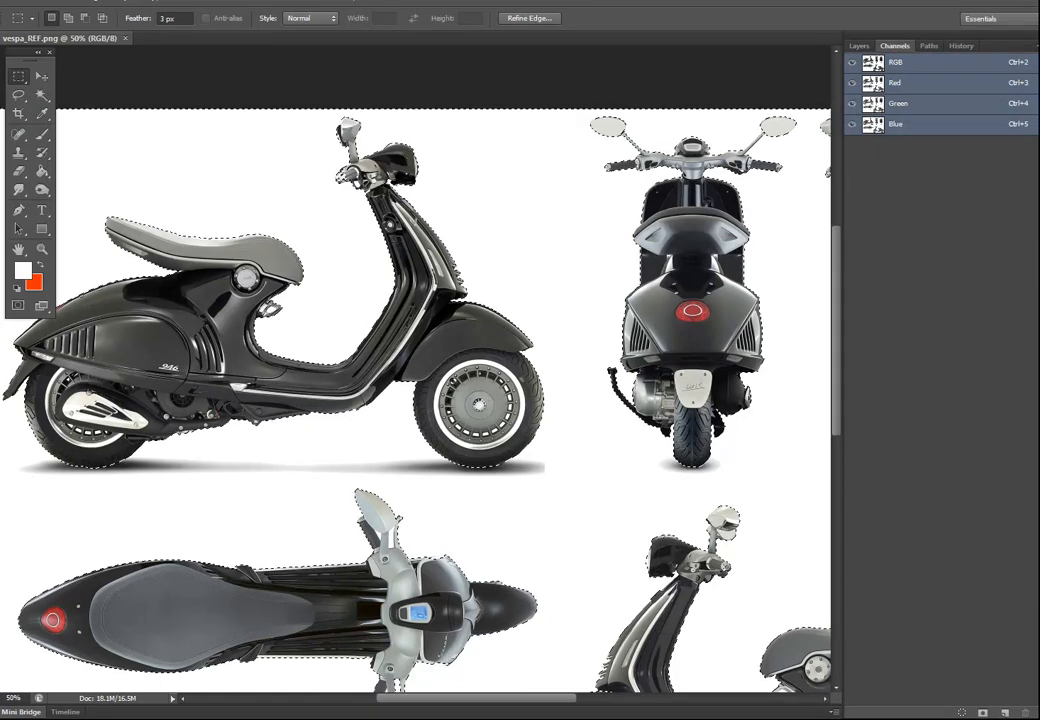
Switch to Maya and create a new project named Vespa_Project in G:/Maya_Projects with the default folder locations
left_click(292, 541)
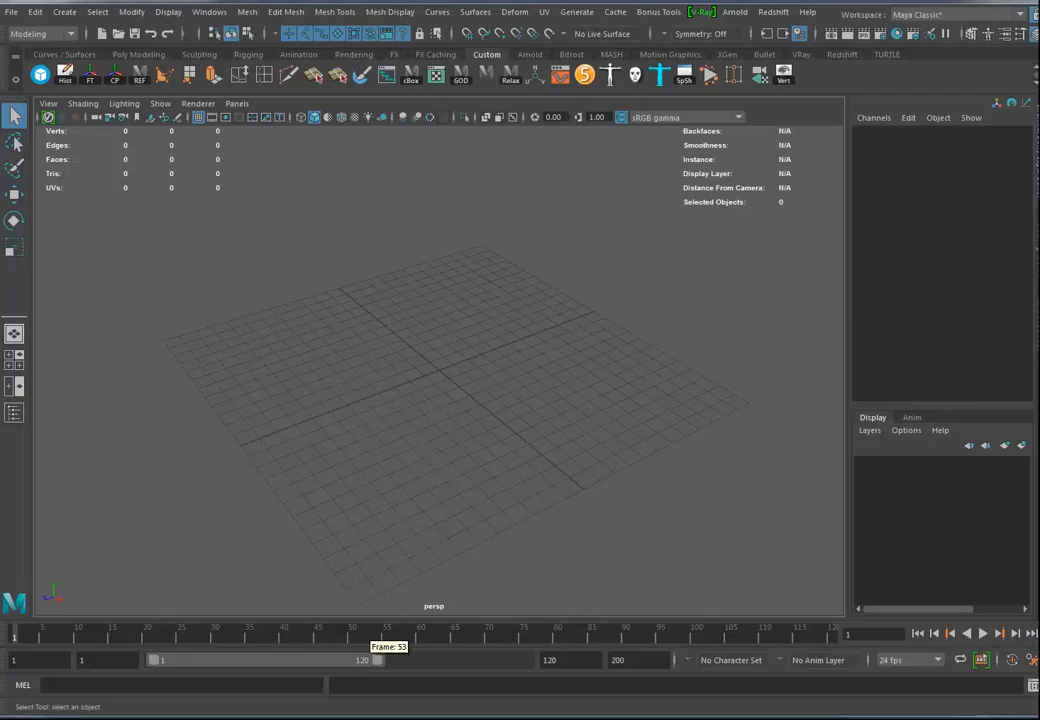
left_click(11, 12)
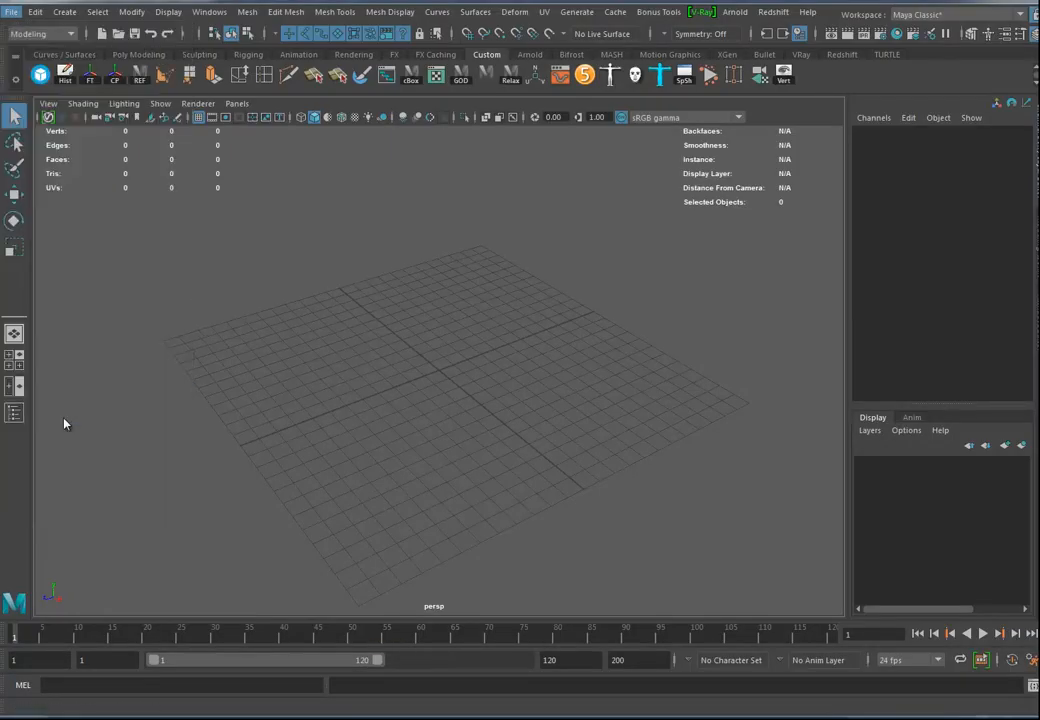
left_click(63, 418)
left_click(779, 187)
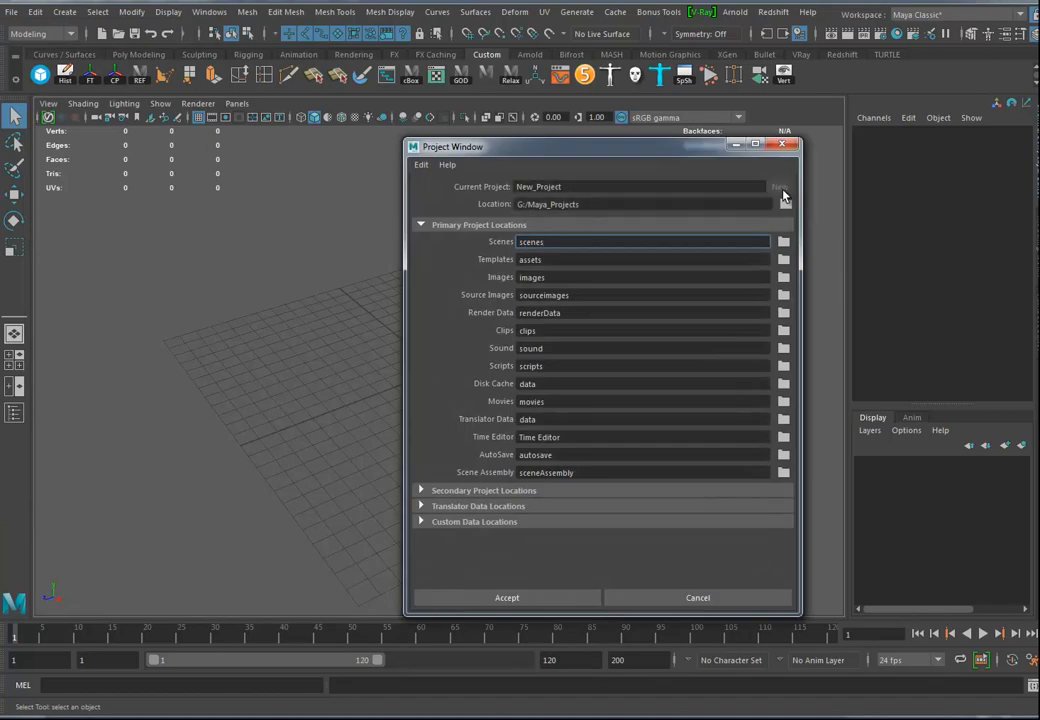
left_click_drag(535, 187, 503, 192)
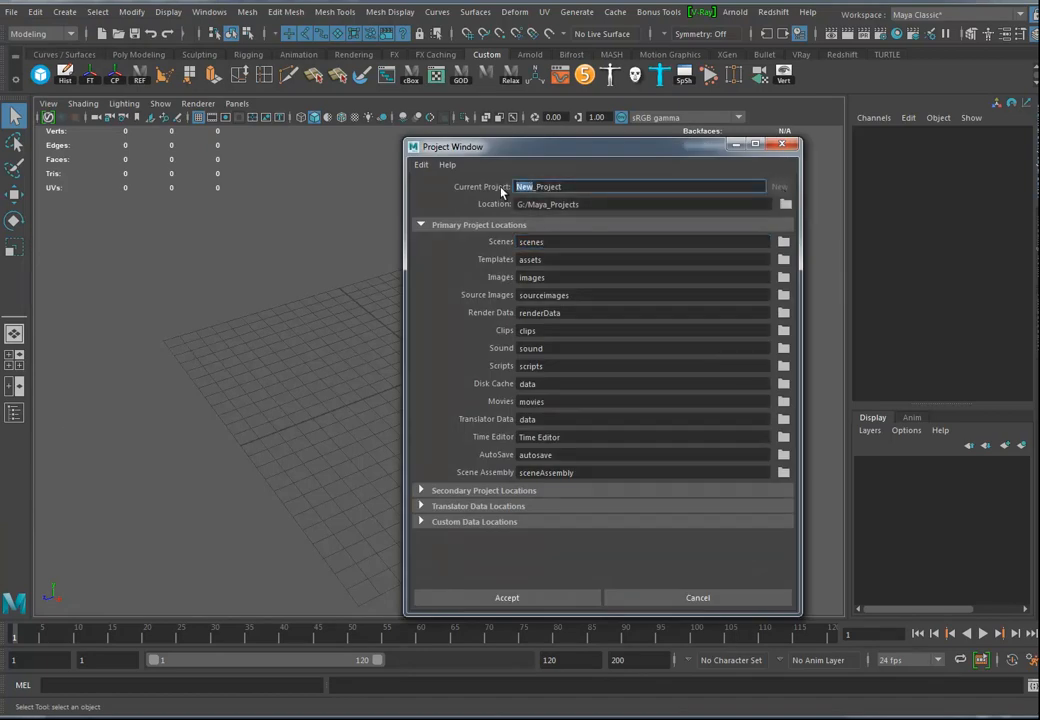
type("Vespa")
left_click(519, 602)
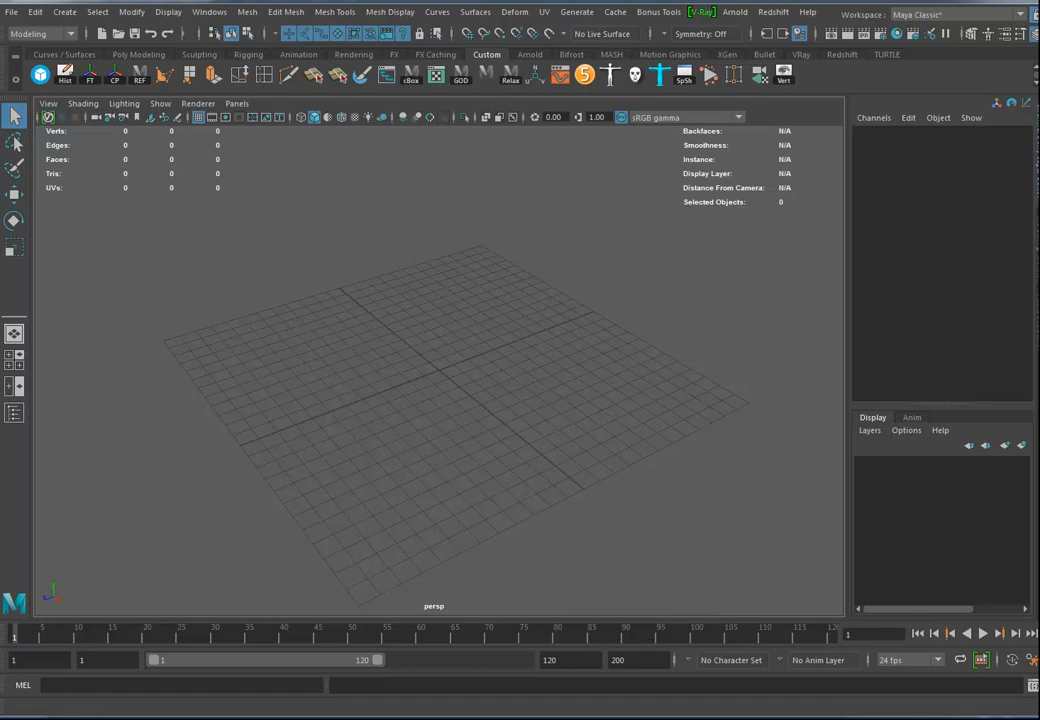
Switch to Photoshop and add a new alpha channel to vespa_REF.png, with colour indicating masked areas at 50% opacity
key("alt+Tab")
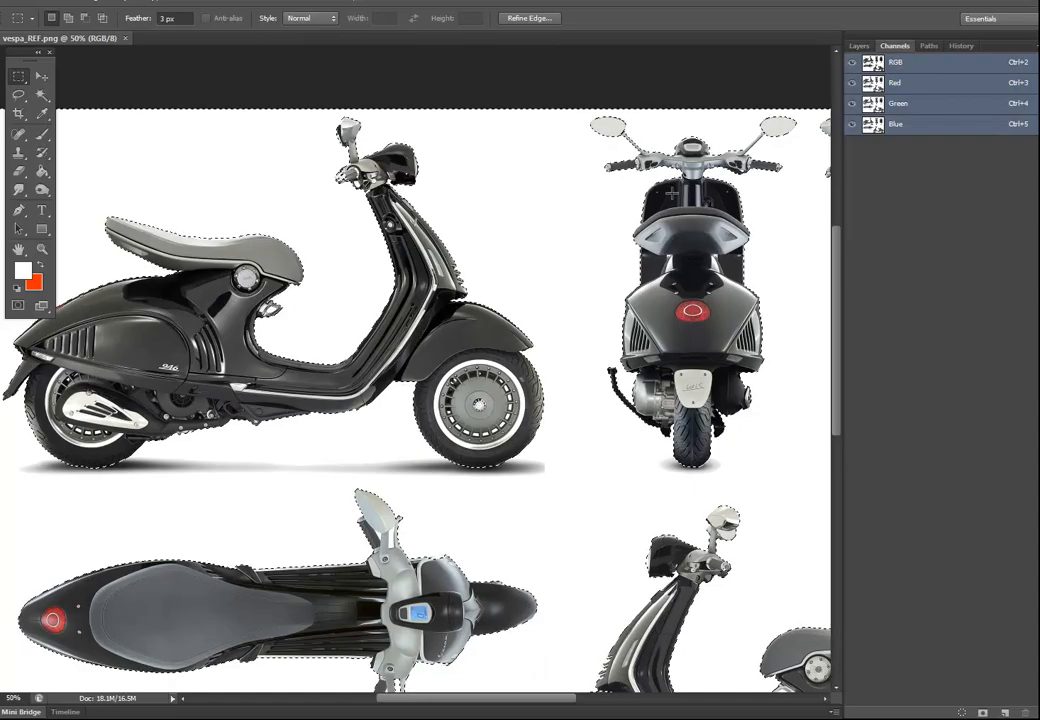
left_click_drag(575, 269, 501, 191)
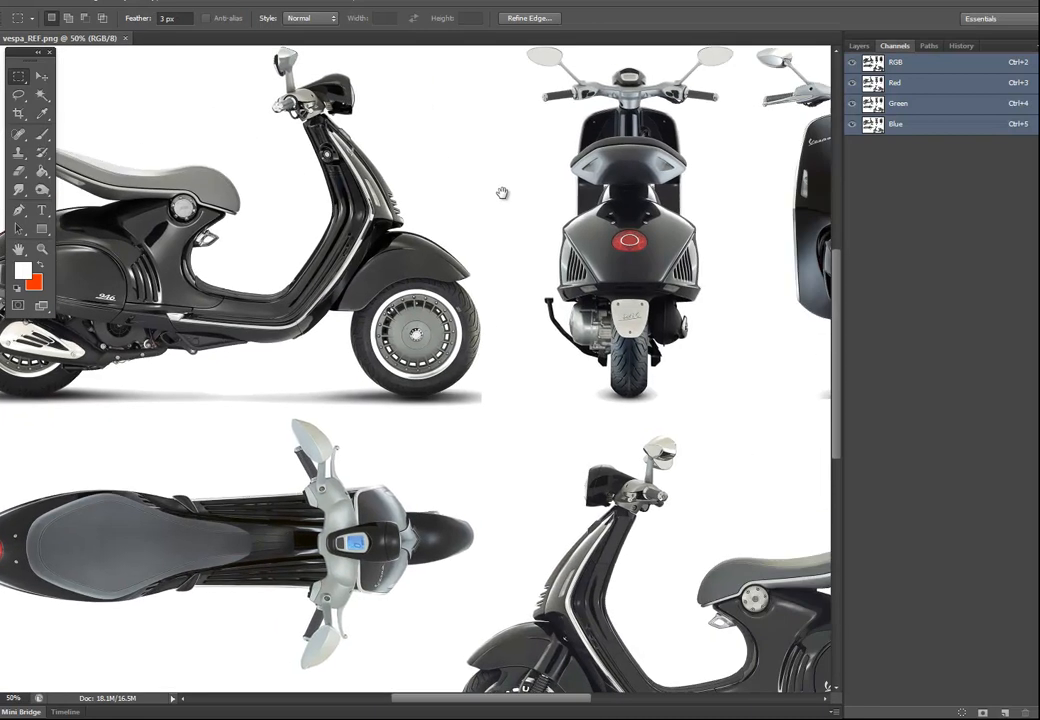
key("ctrl+minus")
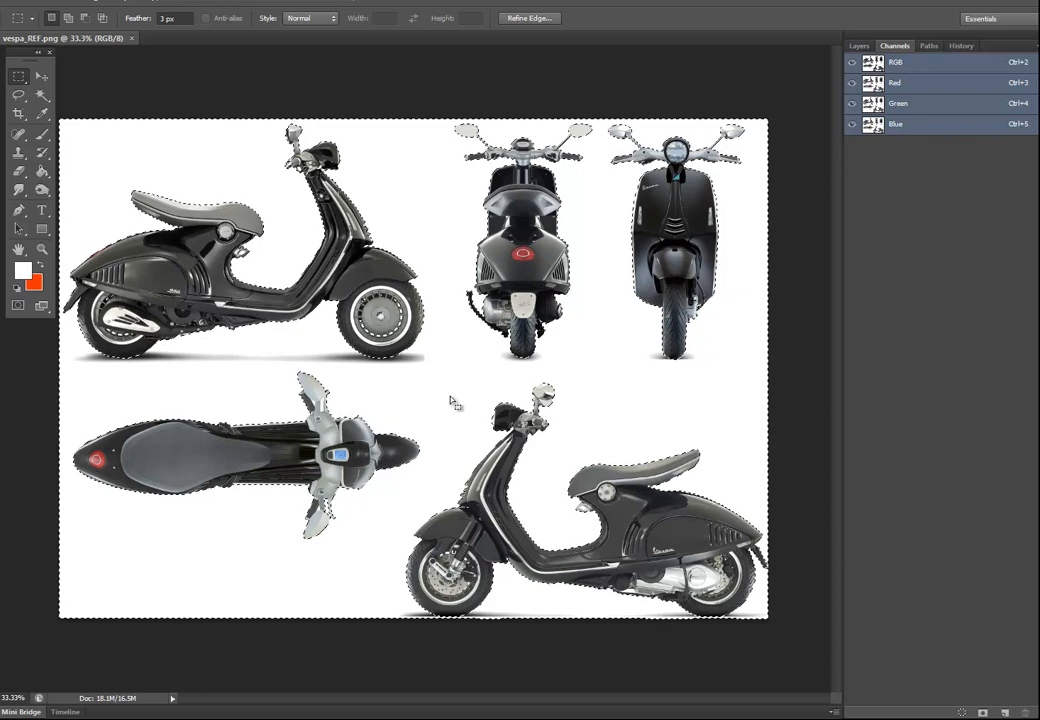
left_click(859, 46)
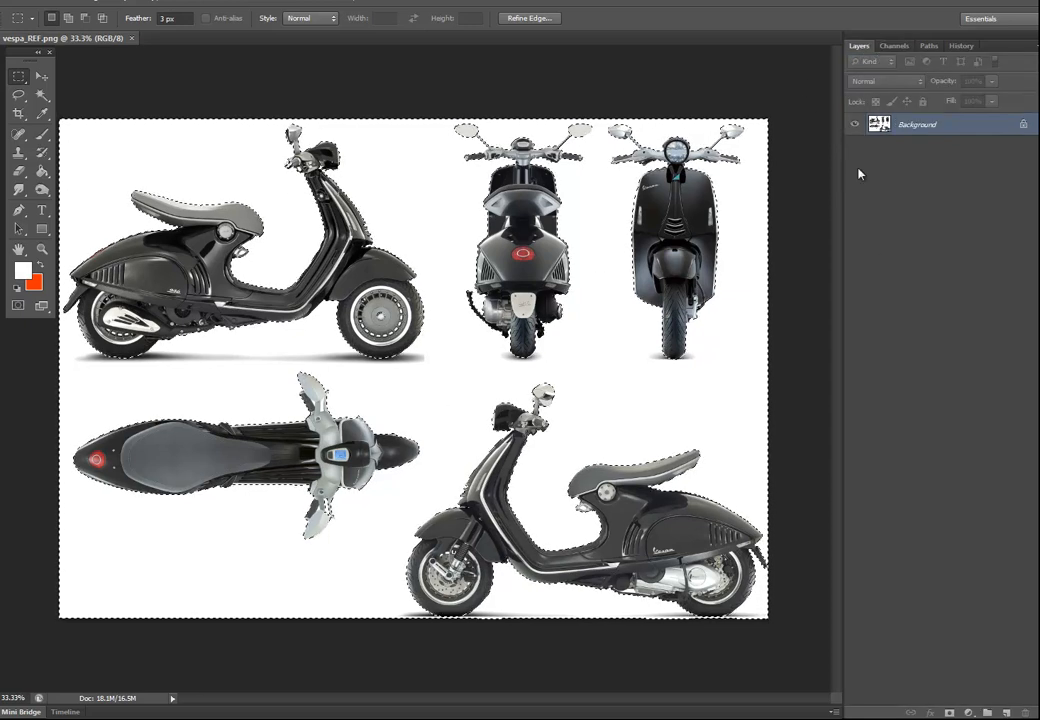
left_click(895, 47)
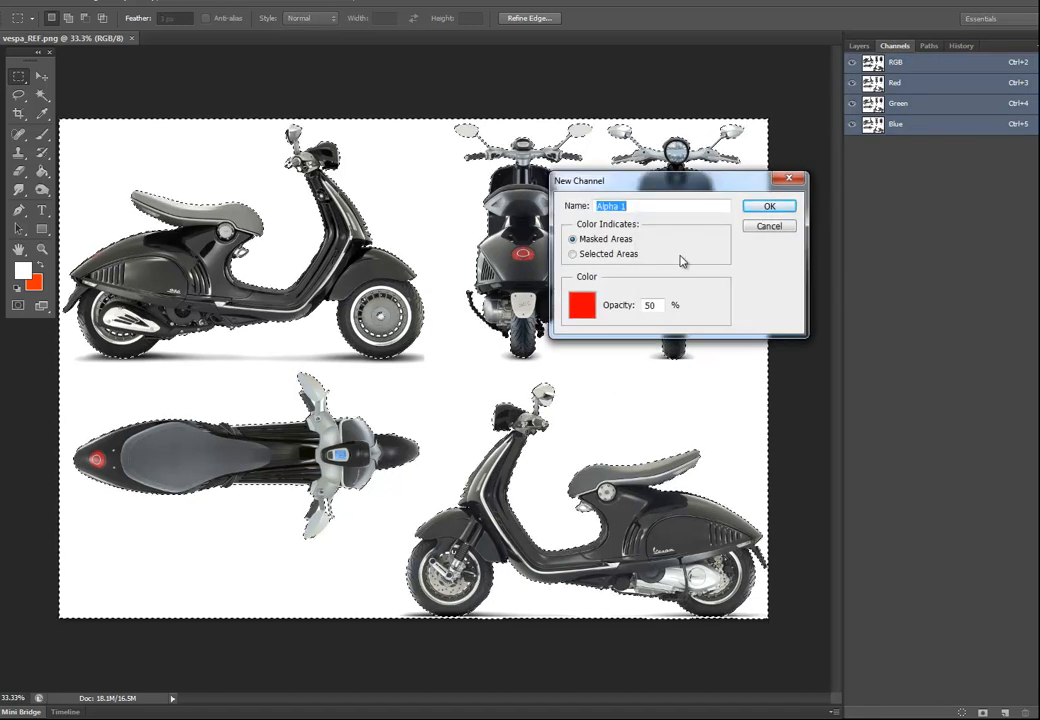
left_click(770, 207)
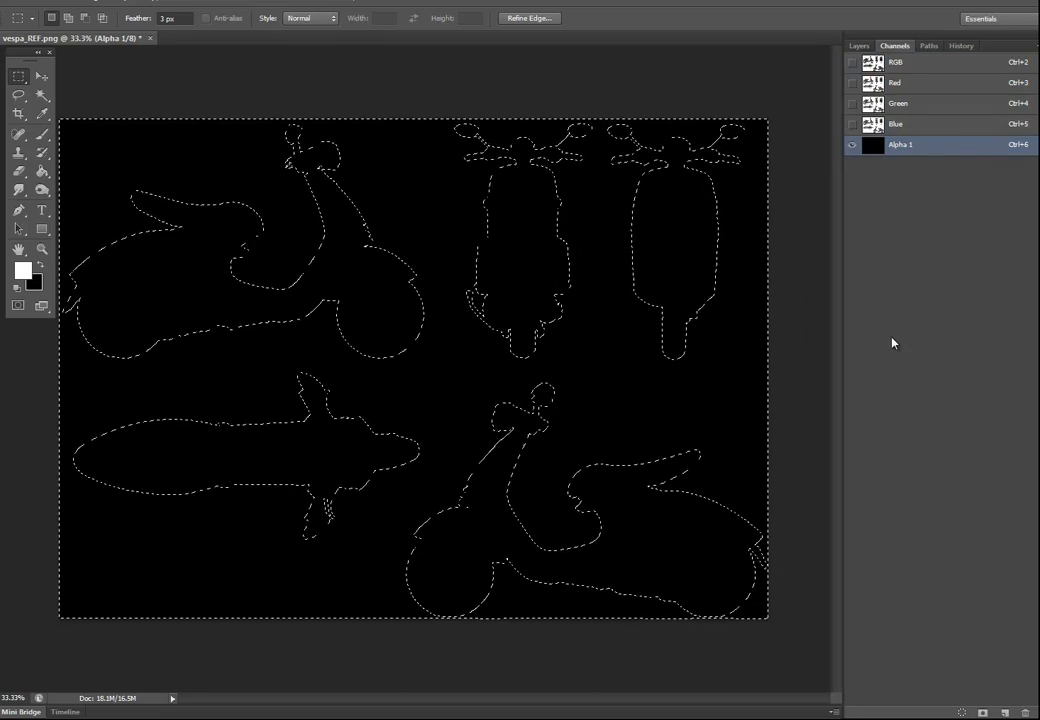
Fill the selected background with white in the alpha channel, deselect, and invert the channel with the RGB image shown
key("ctrl+d")
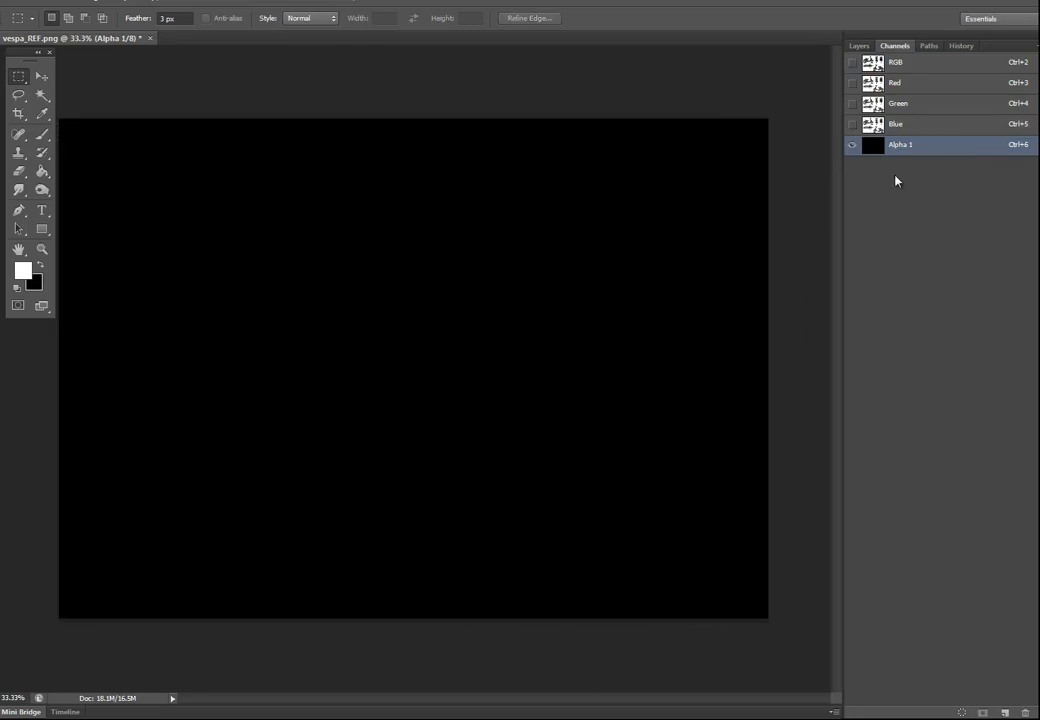
key("ctrl+shift+d")
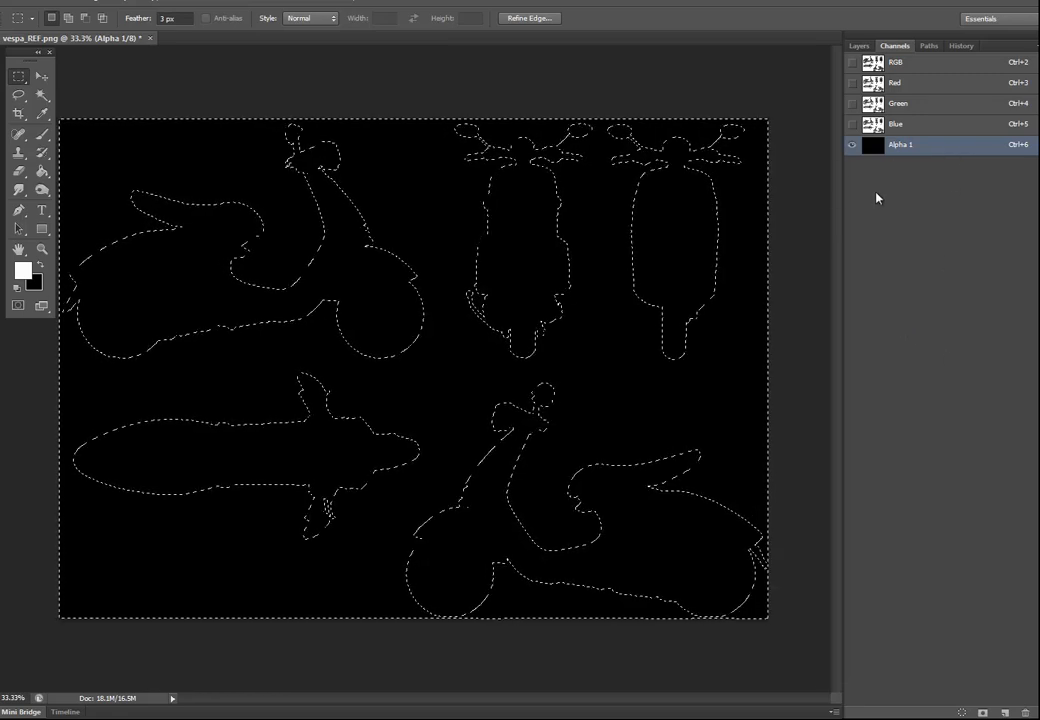
left_click(43, 266)
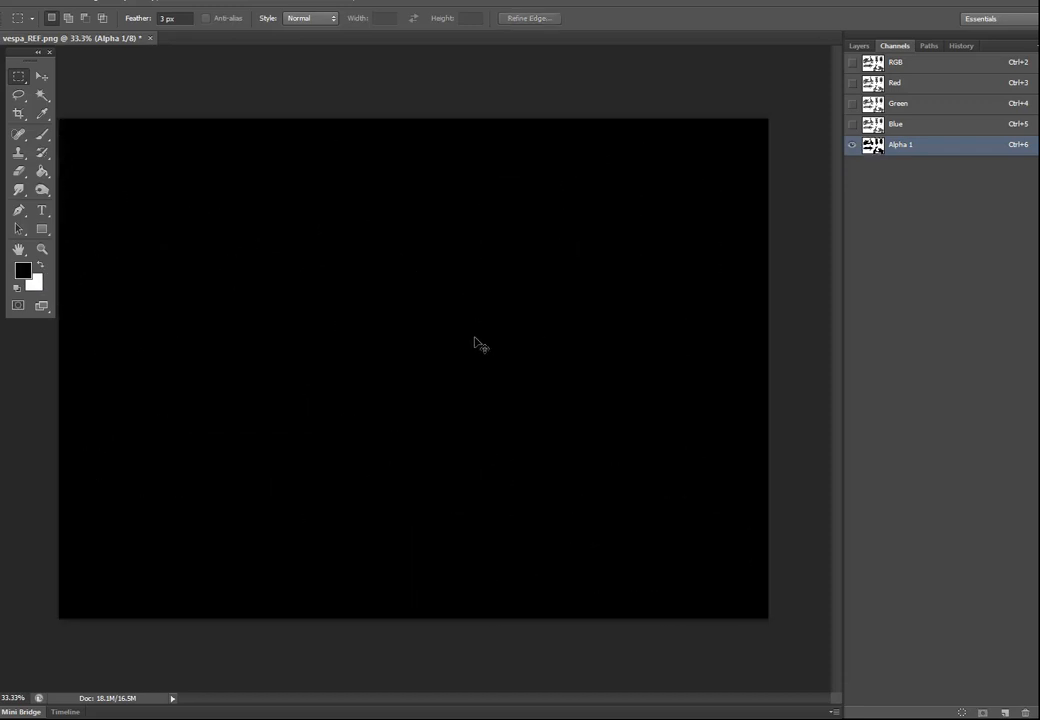
key("Delete")
key("ctrl+d")
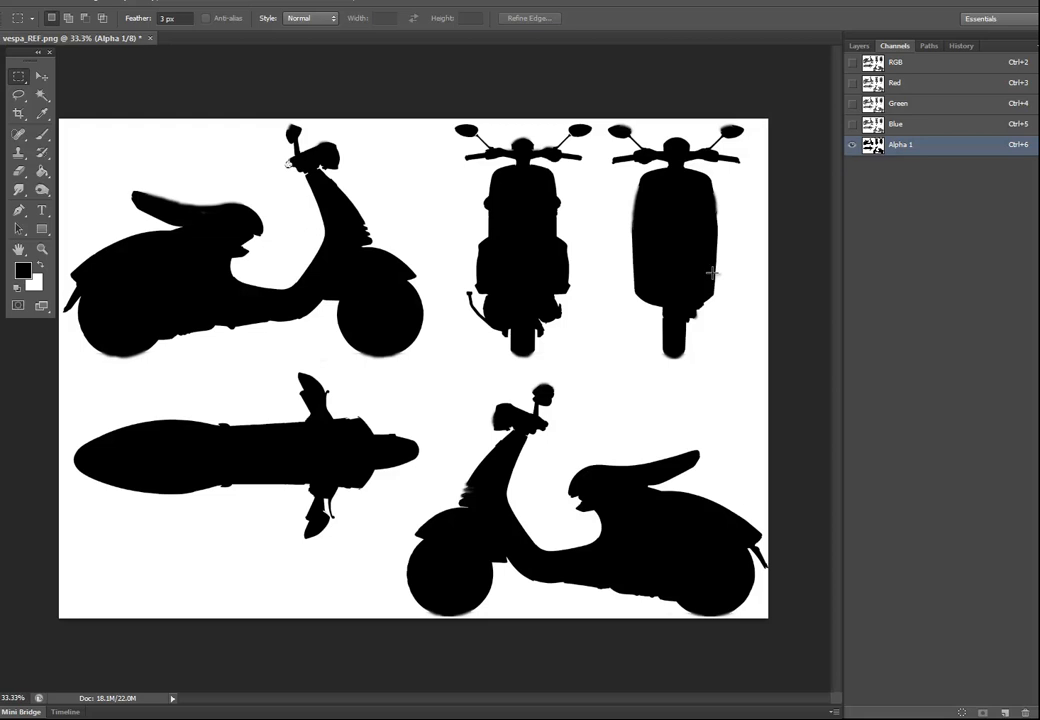
left_click(852, 62)
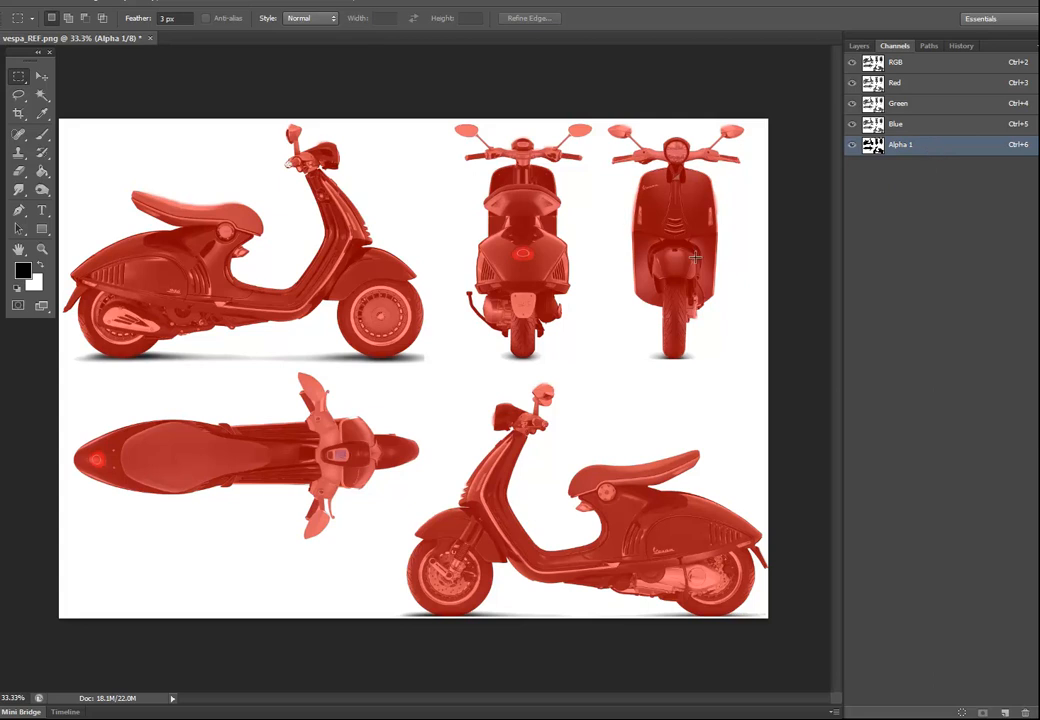
key("ctrl+i")
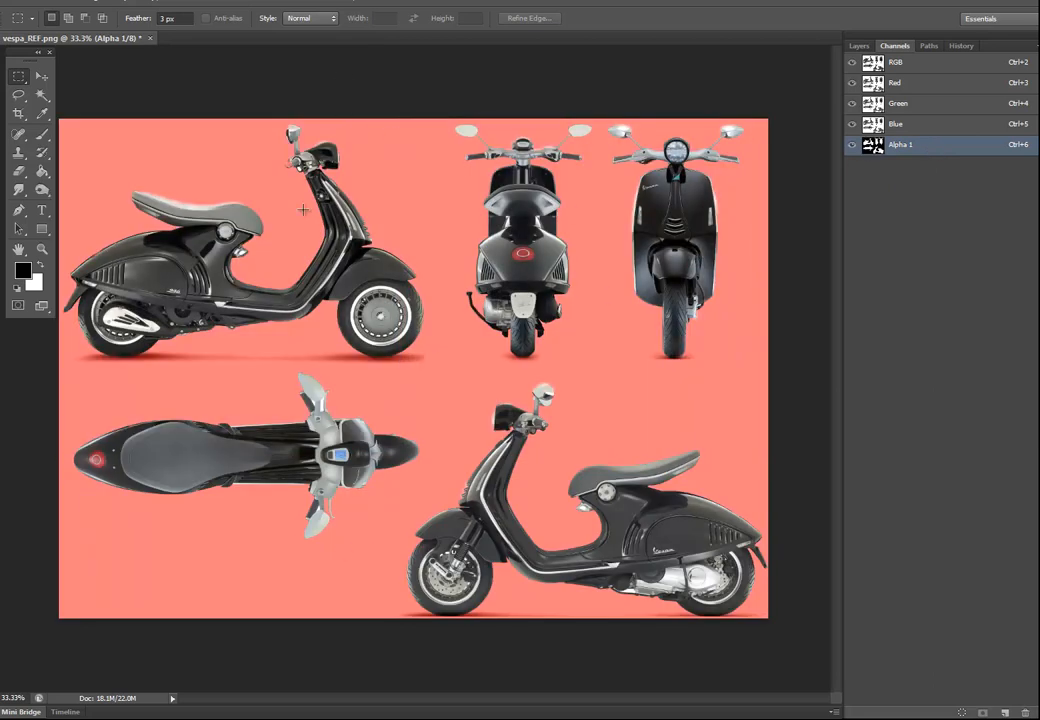
Start saving the masked image under a new file, choosing the Targa format
left_click(33, 3)
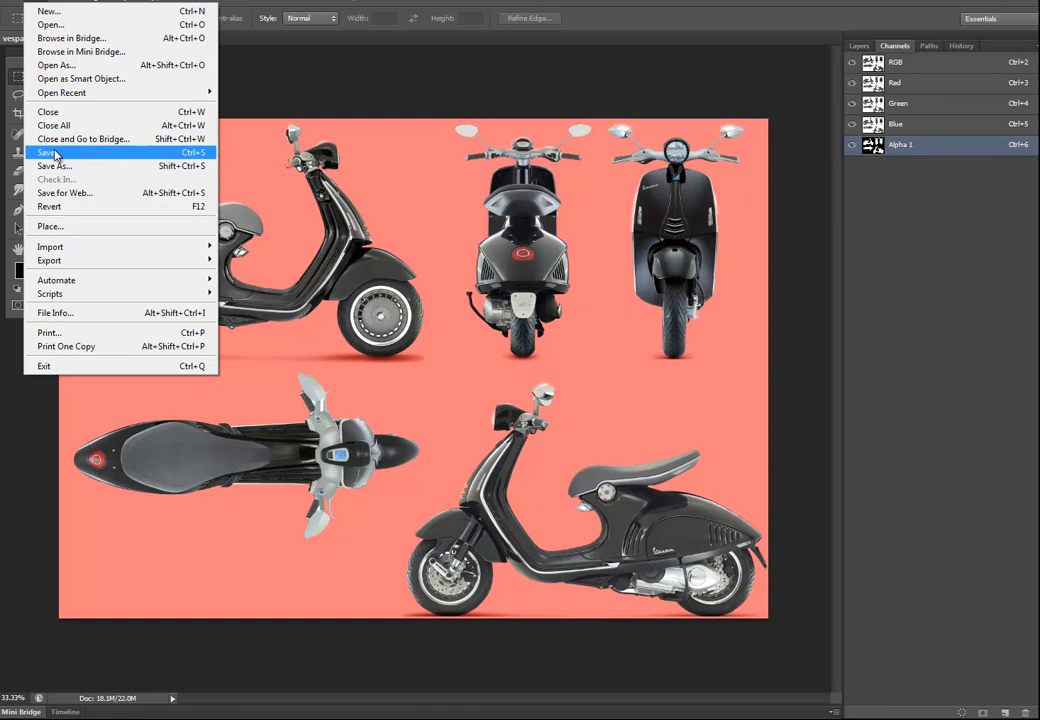
left_click(62, 167)
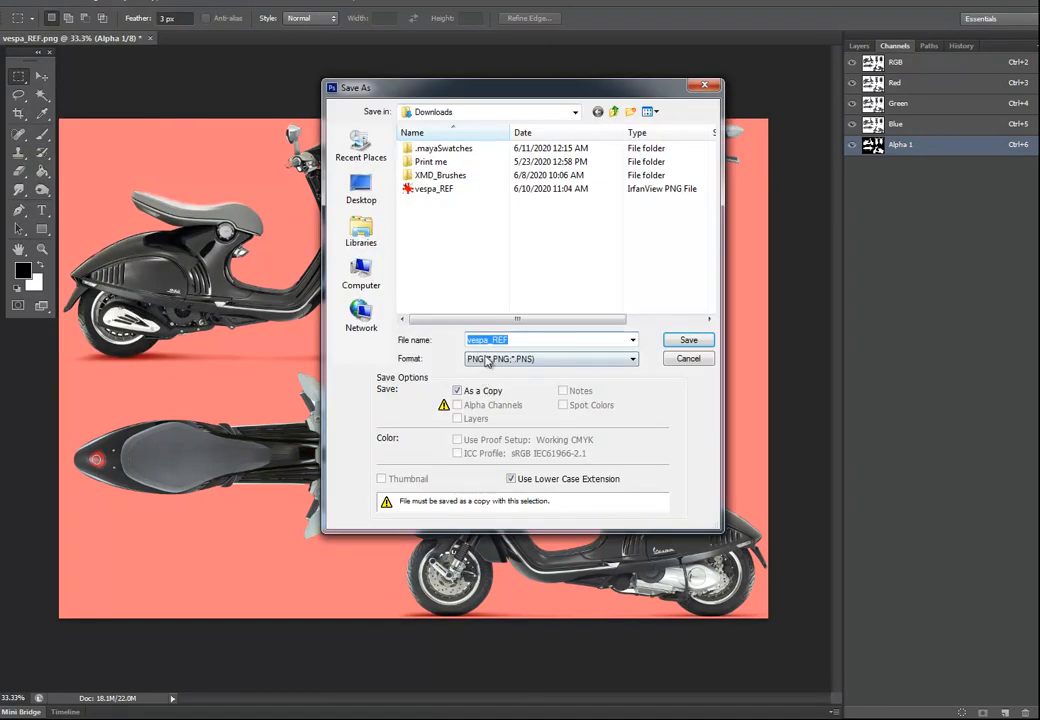
left_click(541, 358)
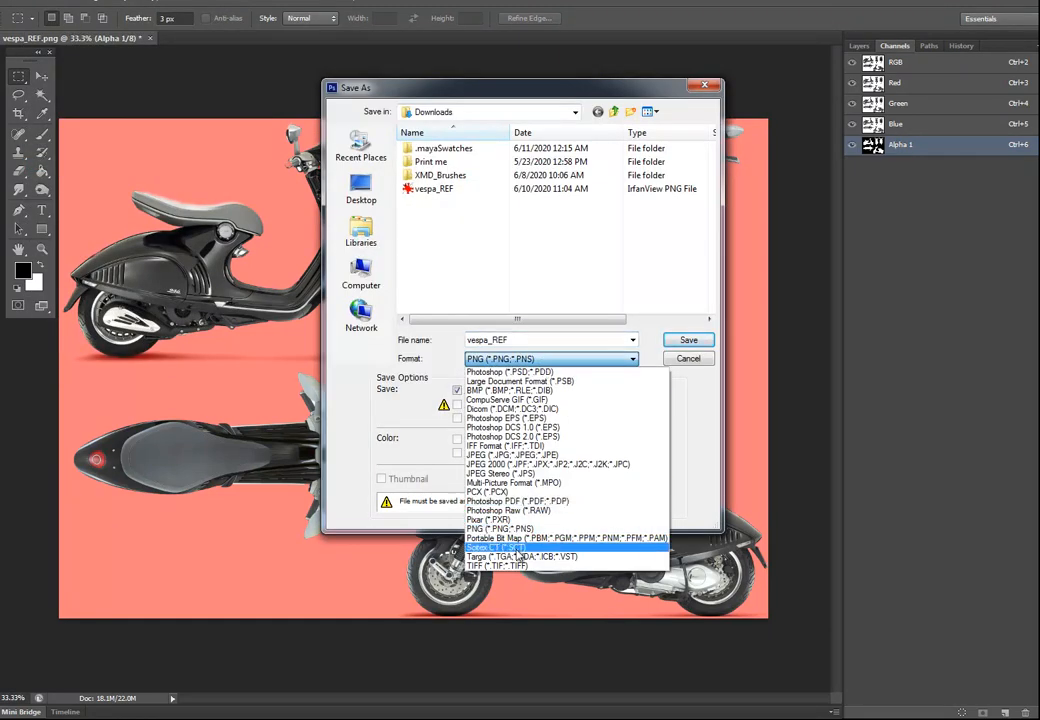
left_click(518, 558)
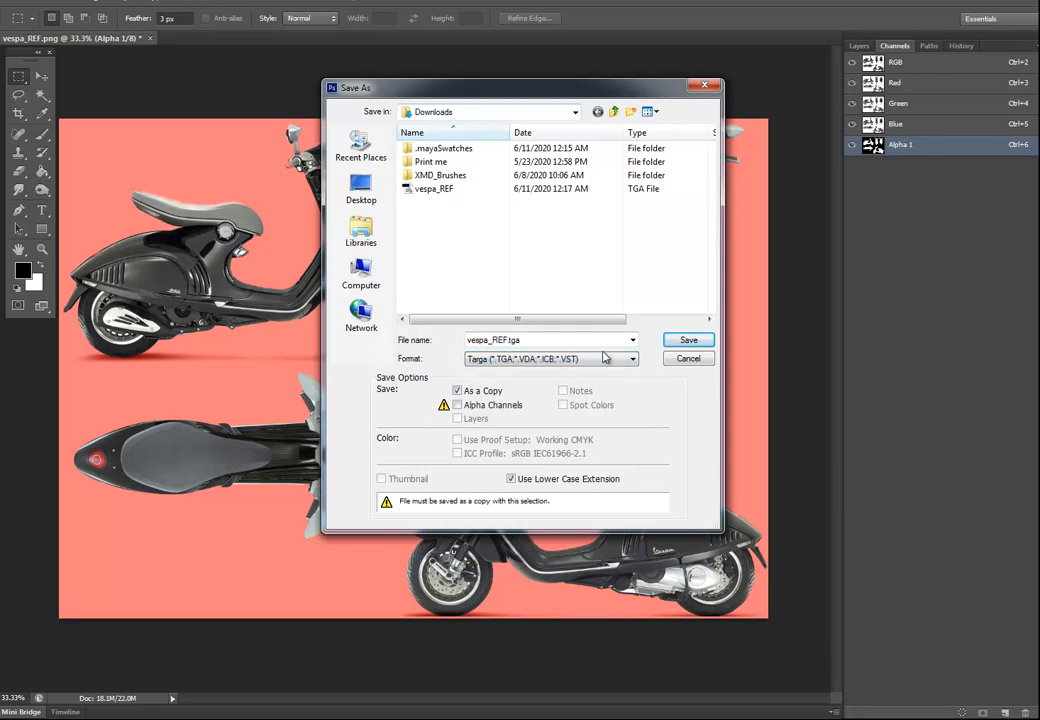
Save vespa_REF.tga in the sourceimages folder of G:/Maya_Projects/Vespa_Project at 32 bits/pixel
left_click(576, 114)
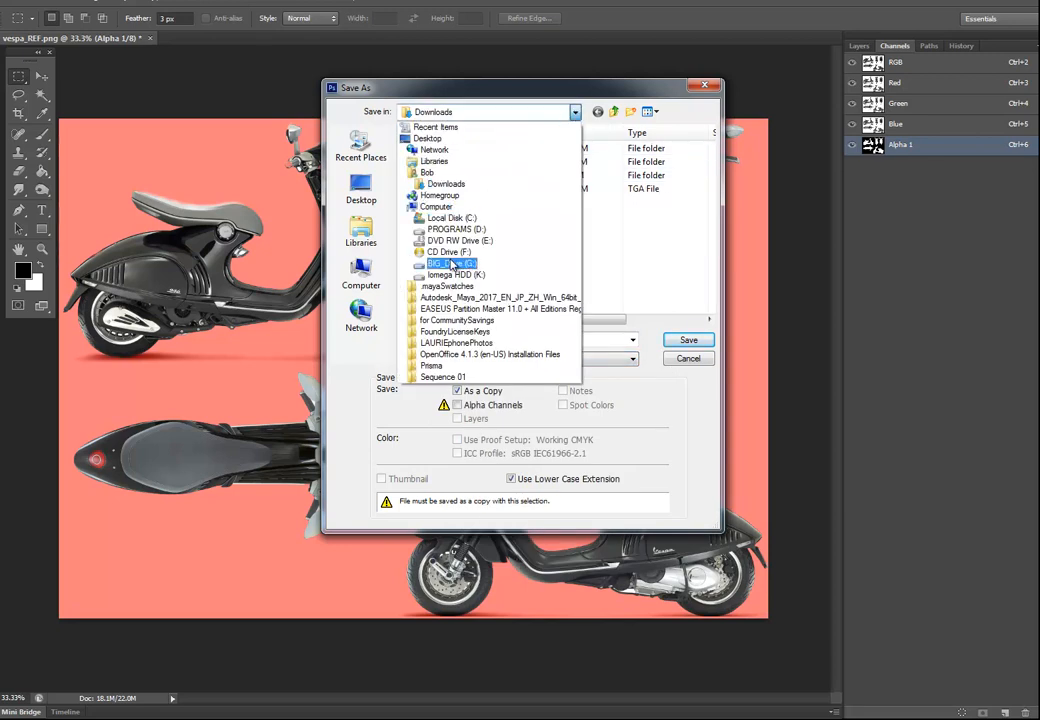
left_click(452, 265)
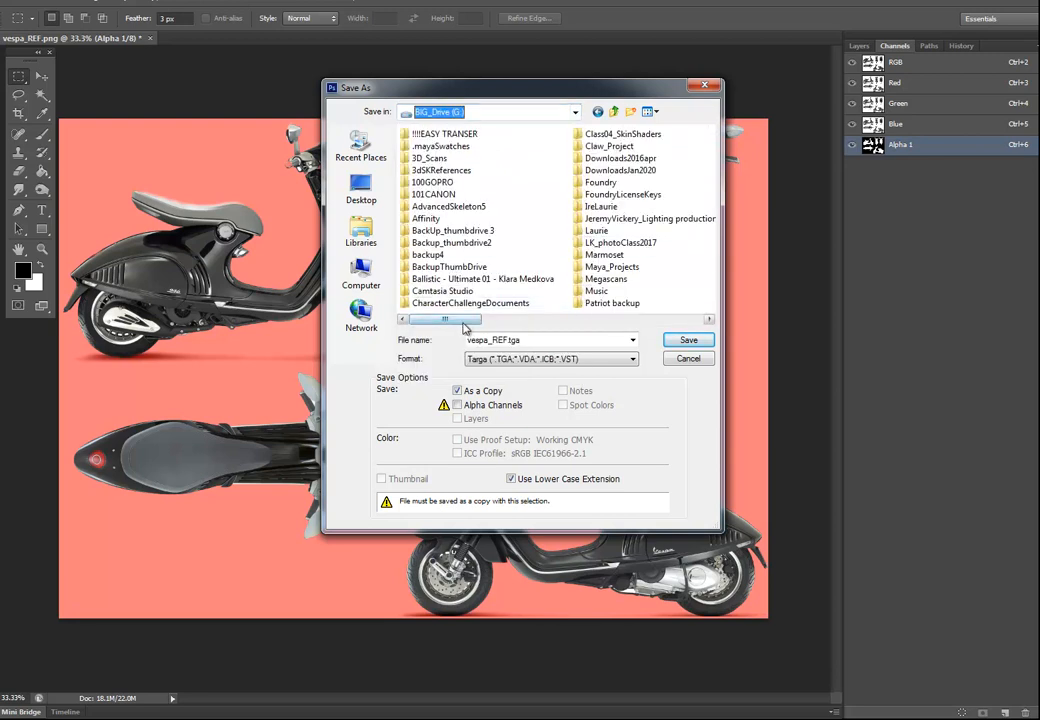
double_click(611, 267)
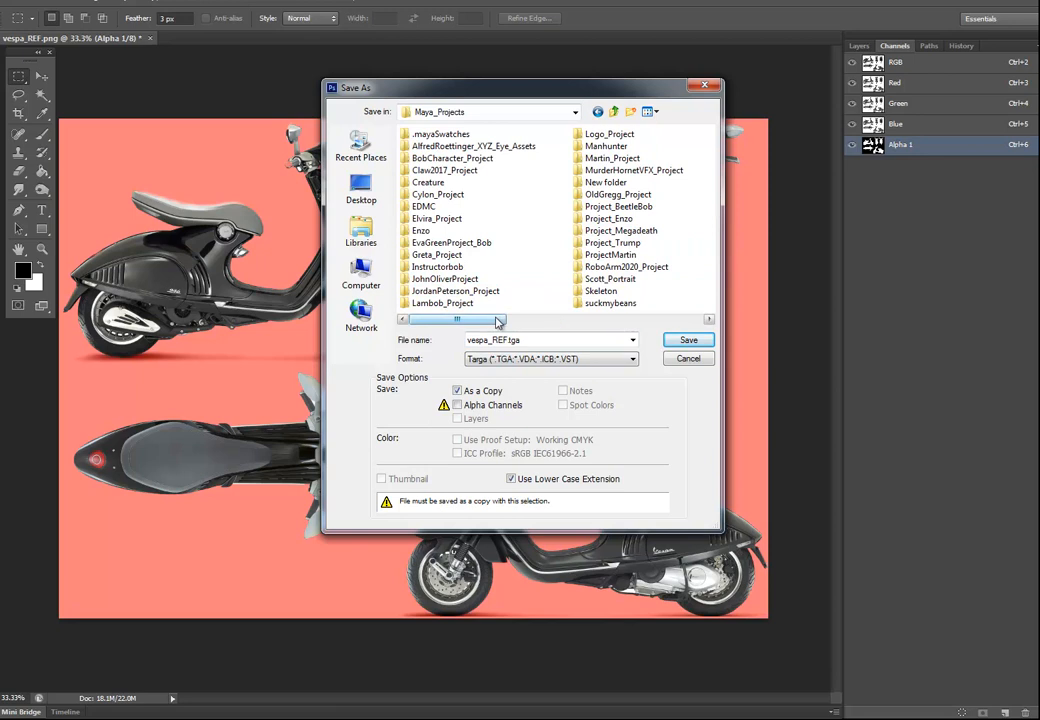
left_click_drag(498, 319, 565, 325)
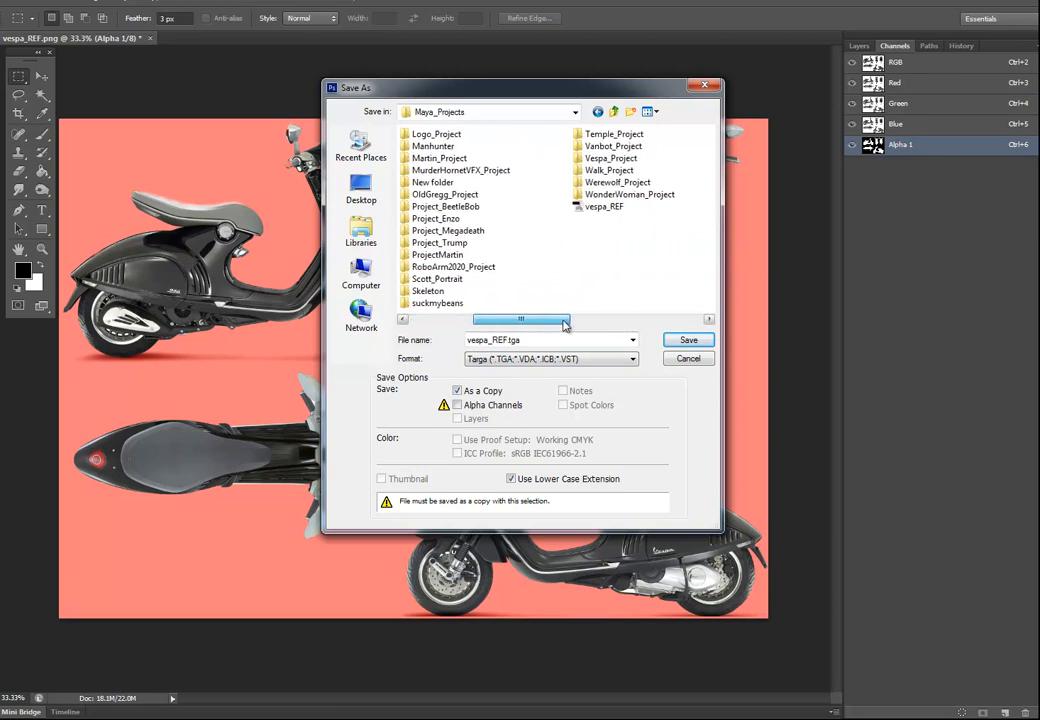
double_click(610, 159)
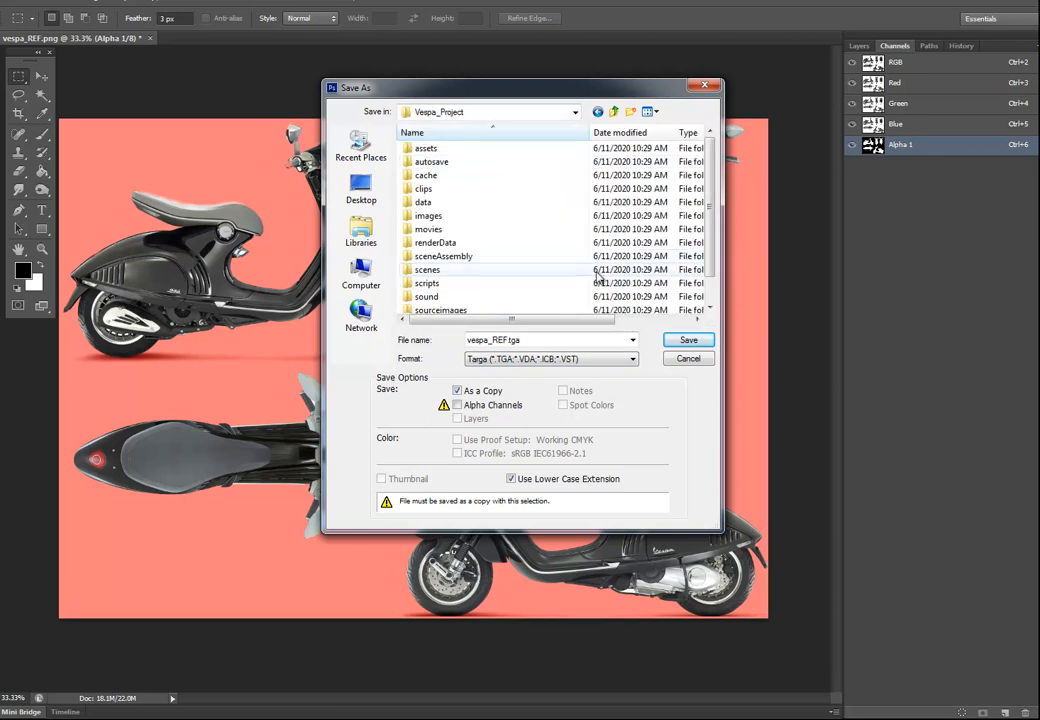
double_click(447, 310)
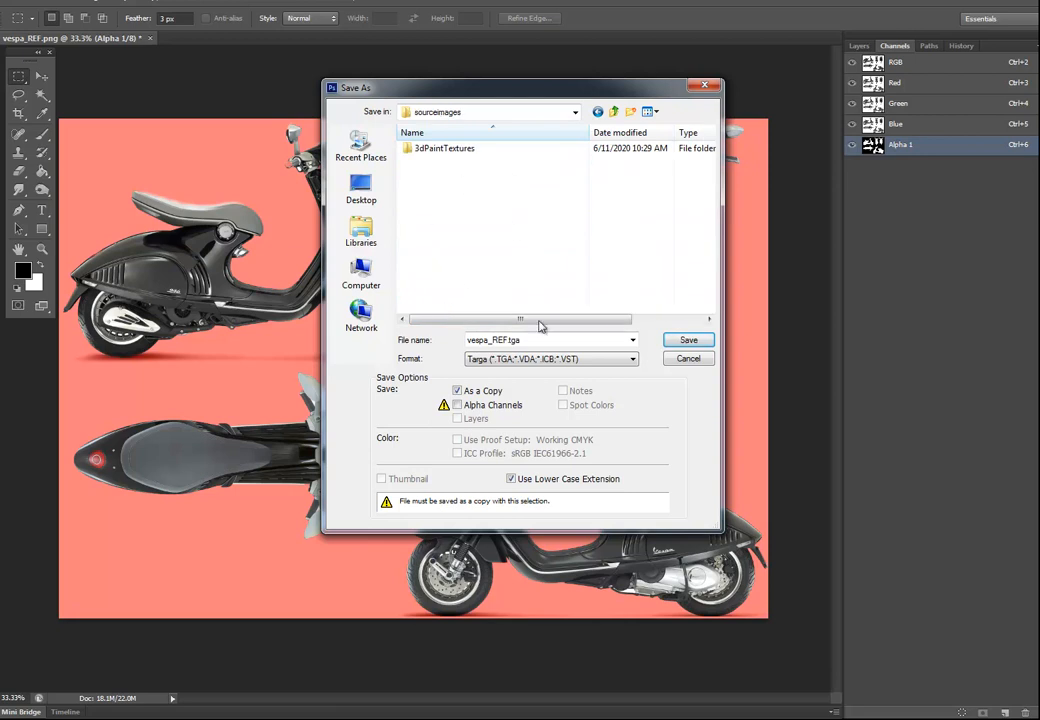
left_click(688, 341)
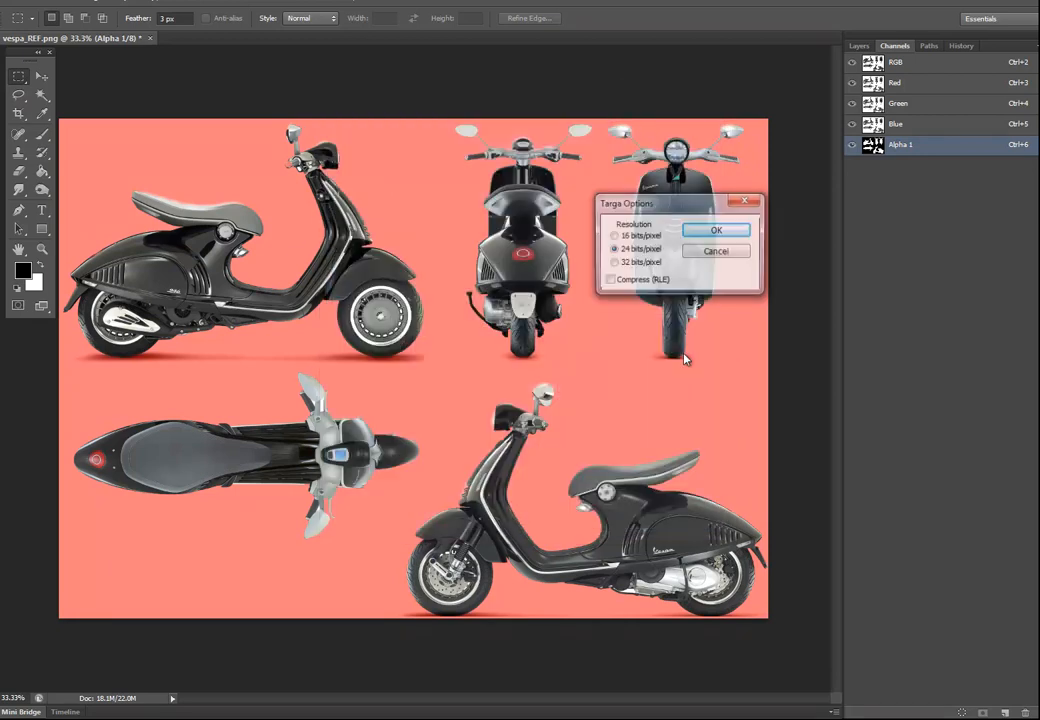
left_click(640, 262)
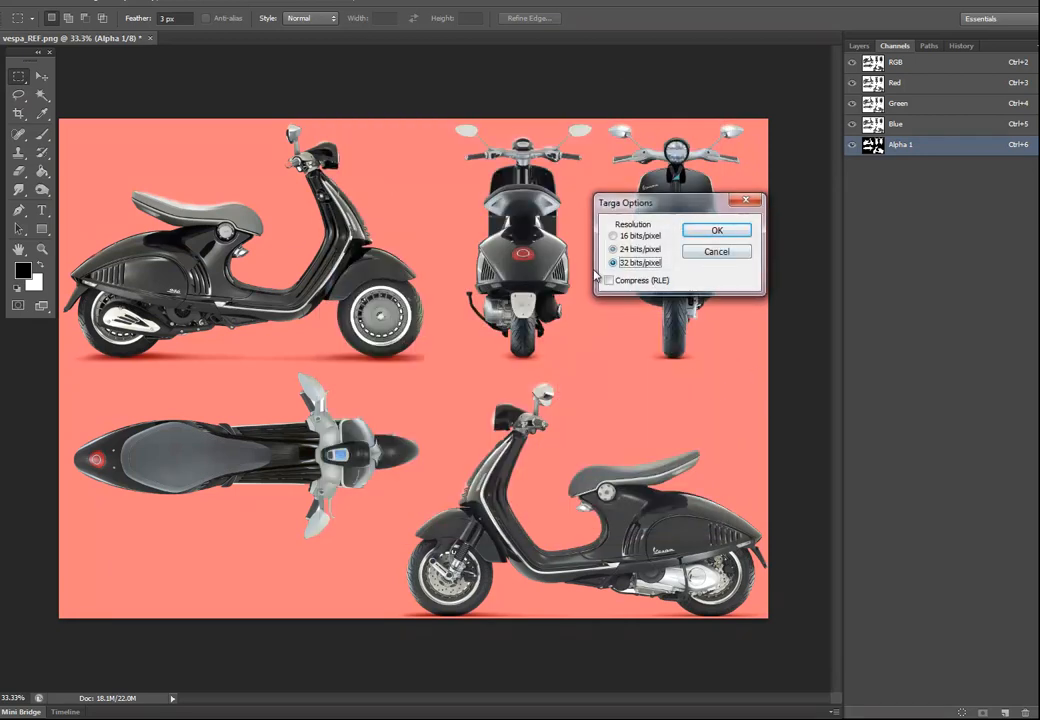
left_click(711, 237)
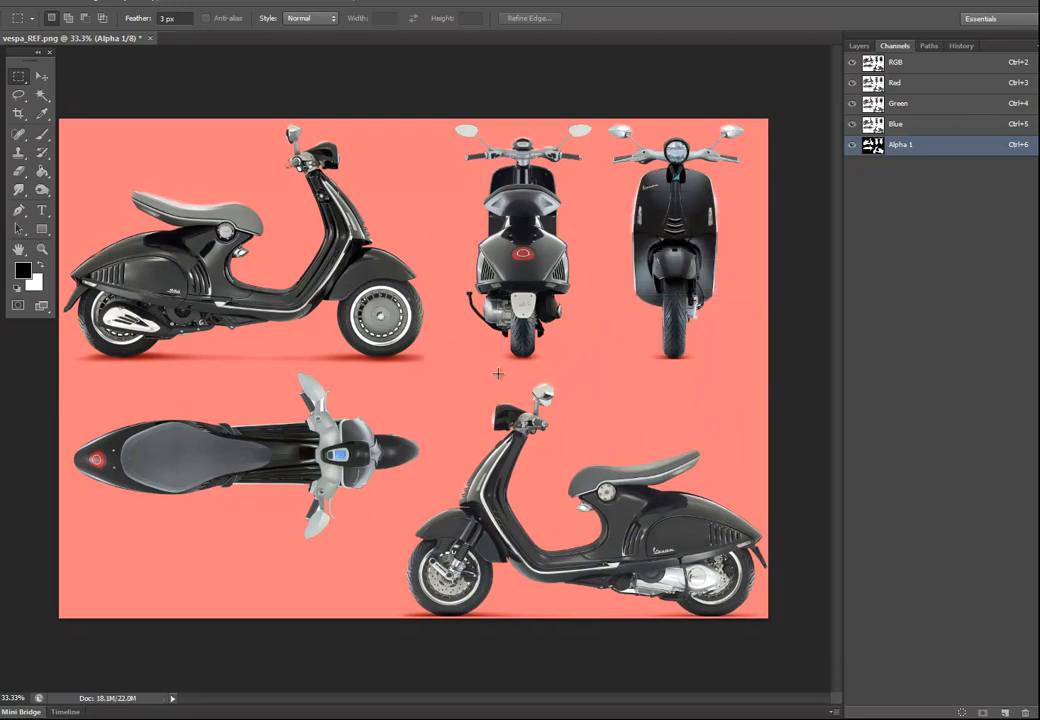
Look up the reference image's pixel width and height in Image Size, and switch back to Maya
left_click(88, 5)
left_click(121, 97)
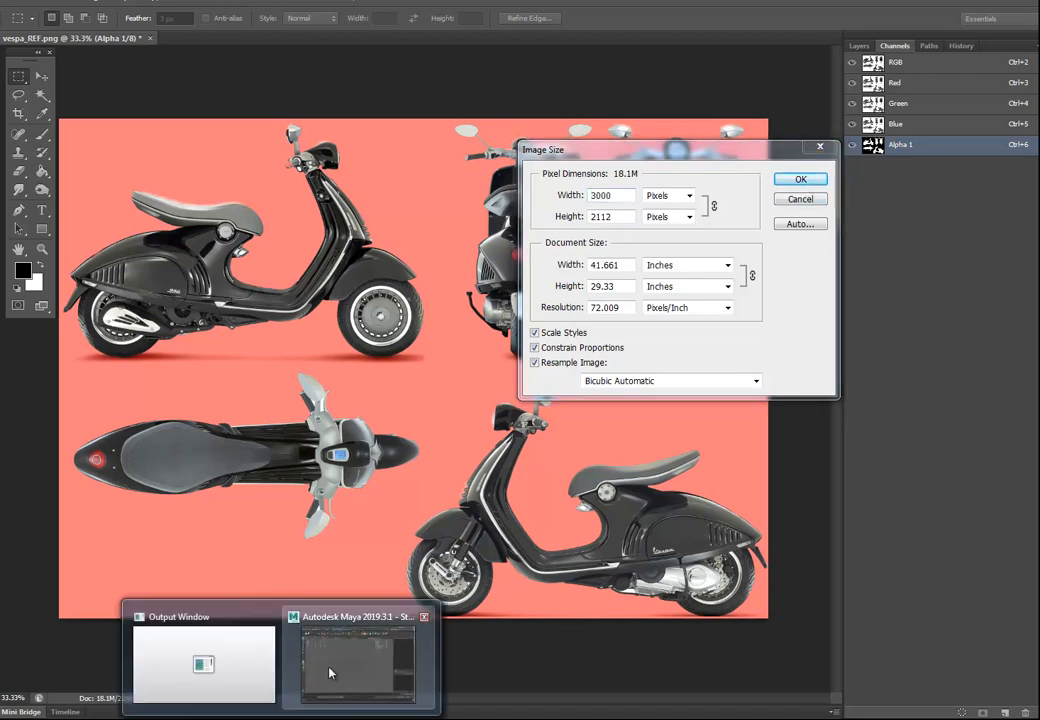
left_click(353, 657)
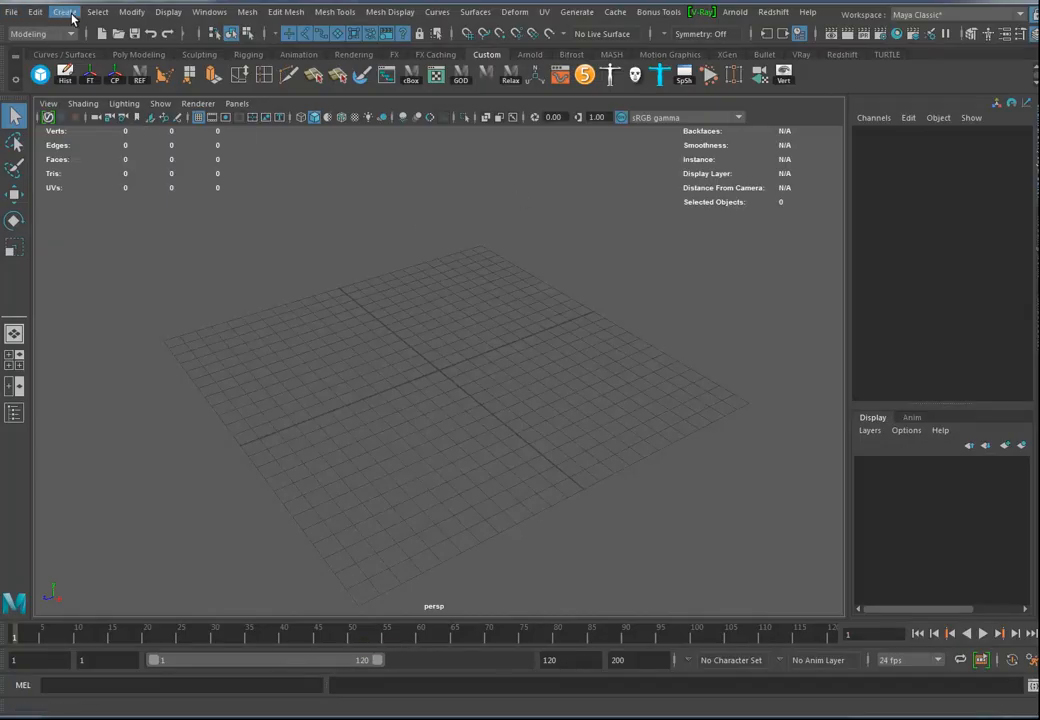
Create a polygon plane at the scene origin with the default settings
left_click_drag(508, 367, 327, 195, "alt")
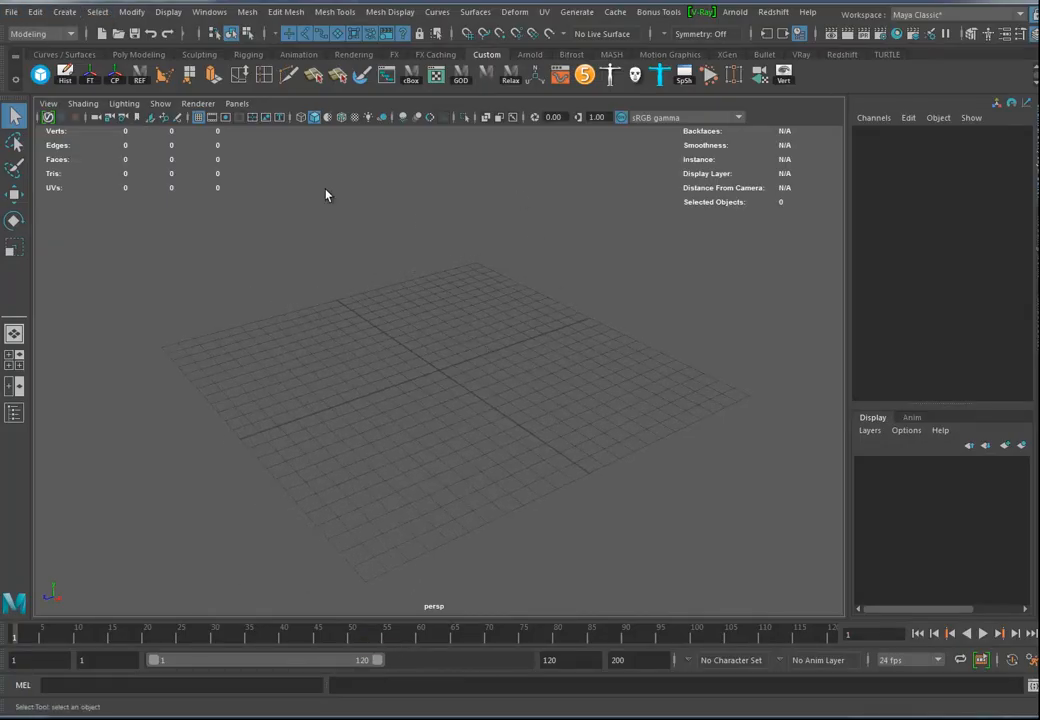
left_click(64, 11)
mouse_move(106, 80)
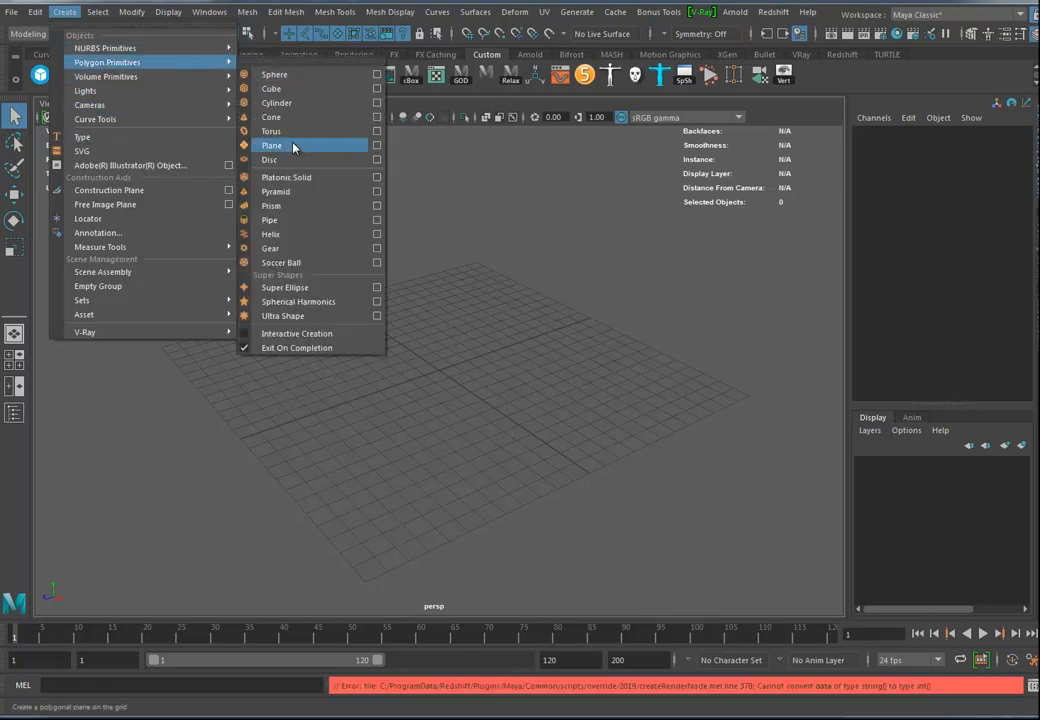
left_click(295, 144)
key("f")
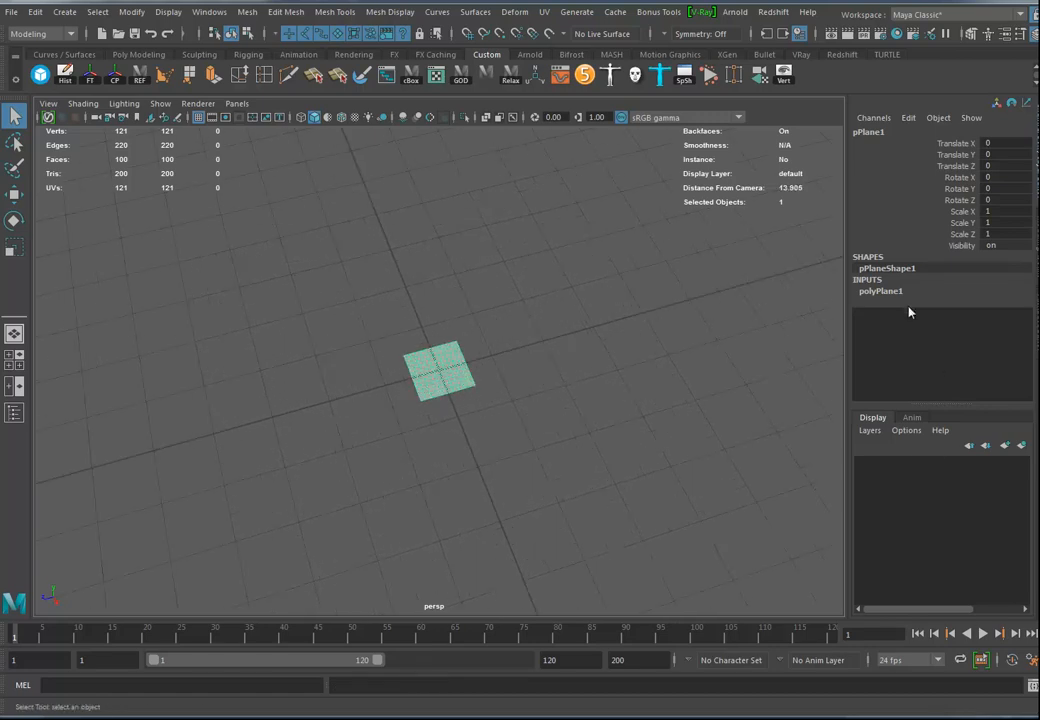
Set the plane's Subdivisions Width and Subdivisions Height to 1
left_click(880, 291)
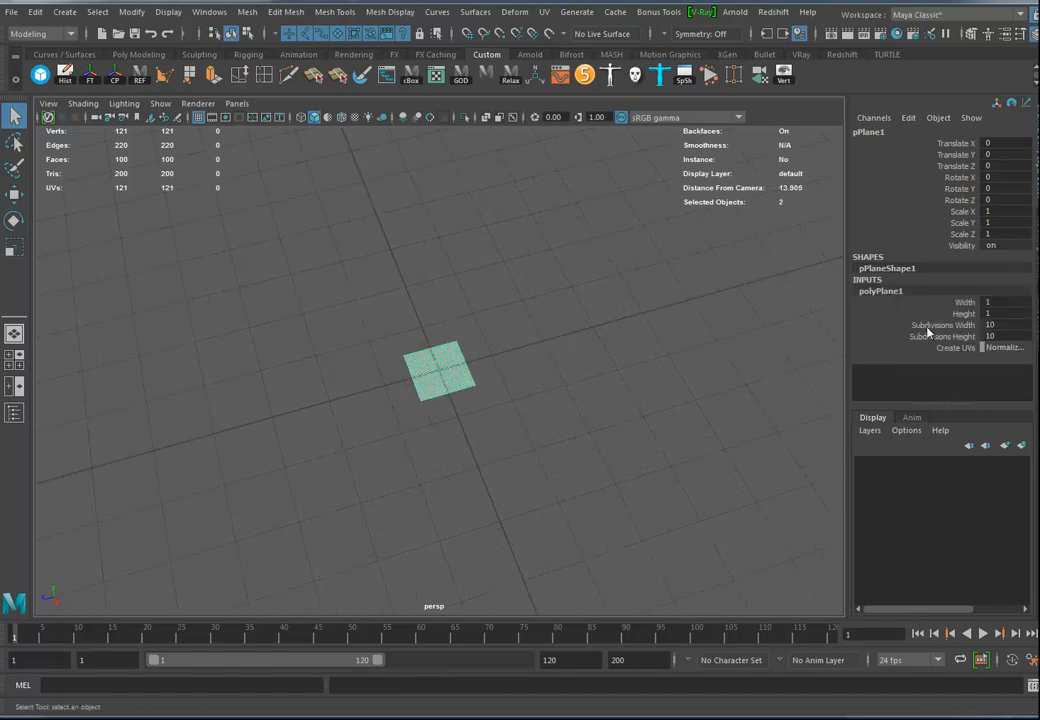
left_click_drag(965, 327, 965, 335)
middle_click_drag(697, 396, 566, 370)
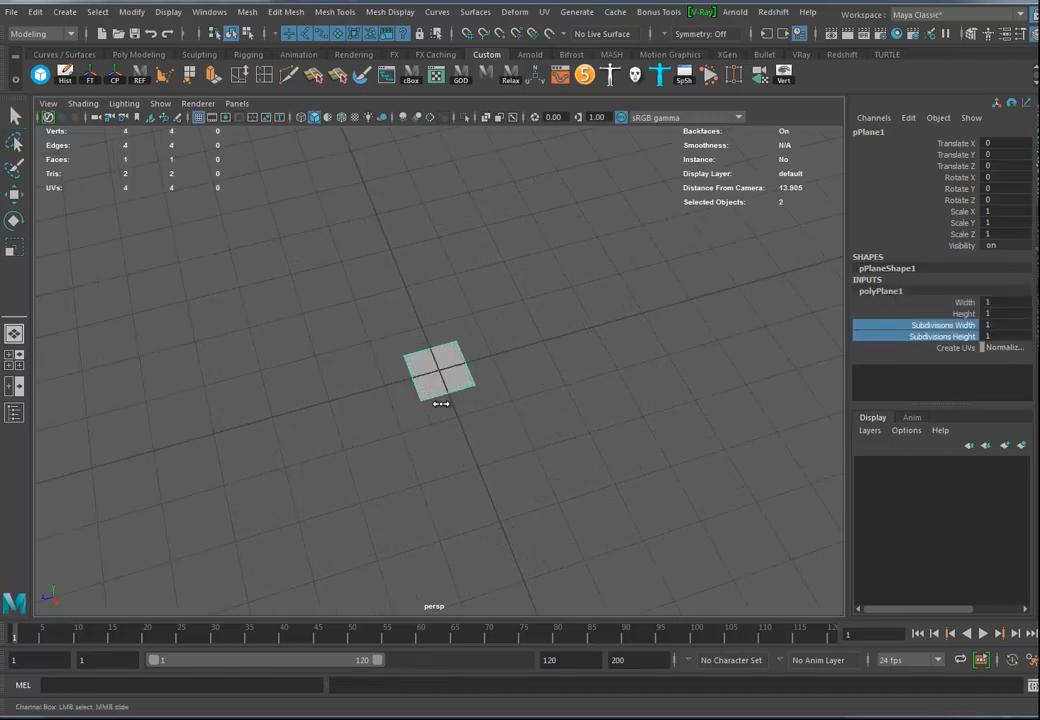
key("q")
Assign a new Lambert material to the plane and map its Color with a File texture
right_click_drag(446, 372, 549, 604)
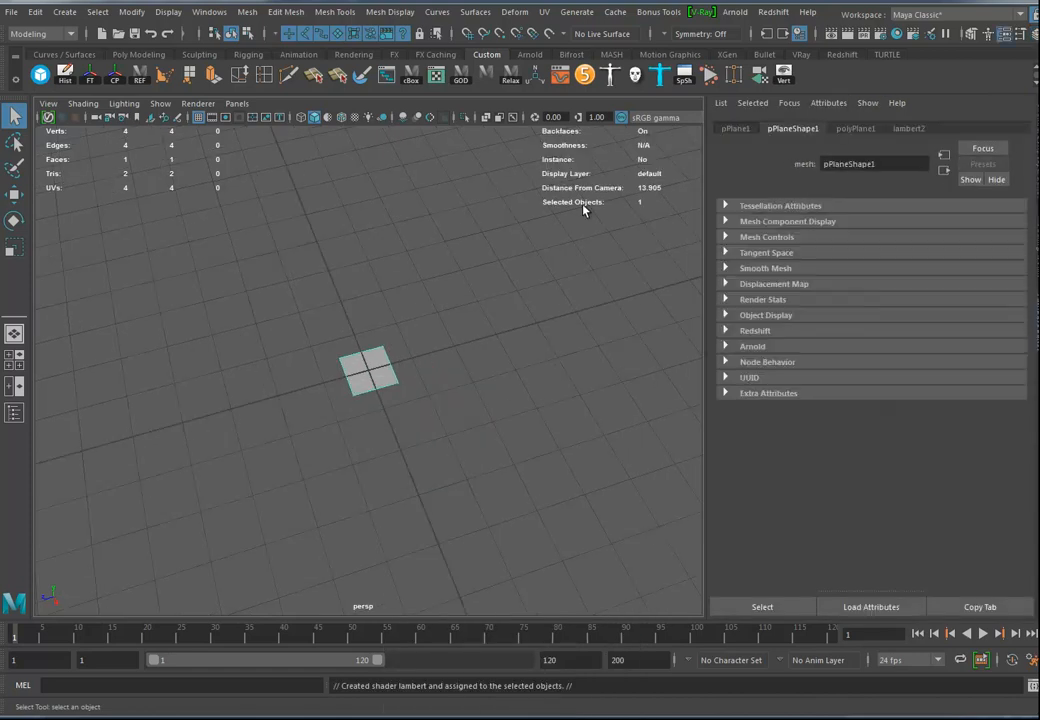
left_click(906, 129)
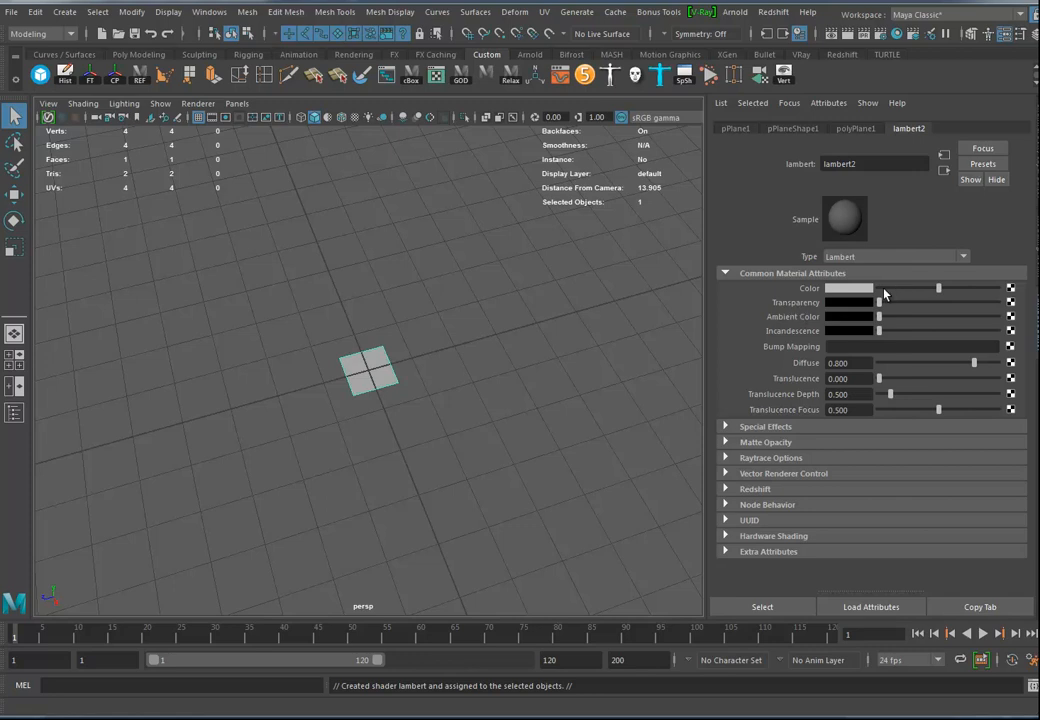
left_click(1010, 289)
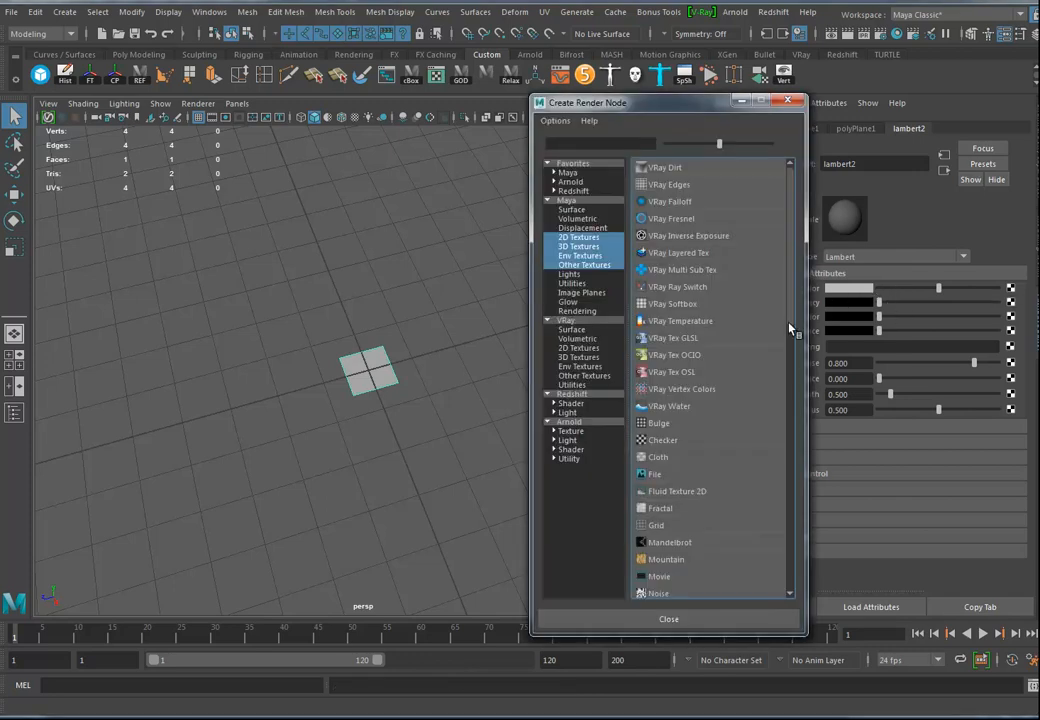
left_click(666, 478)
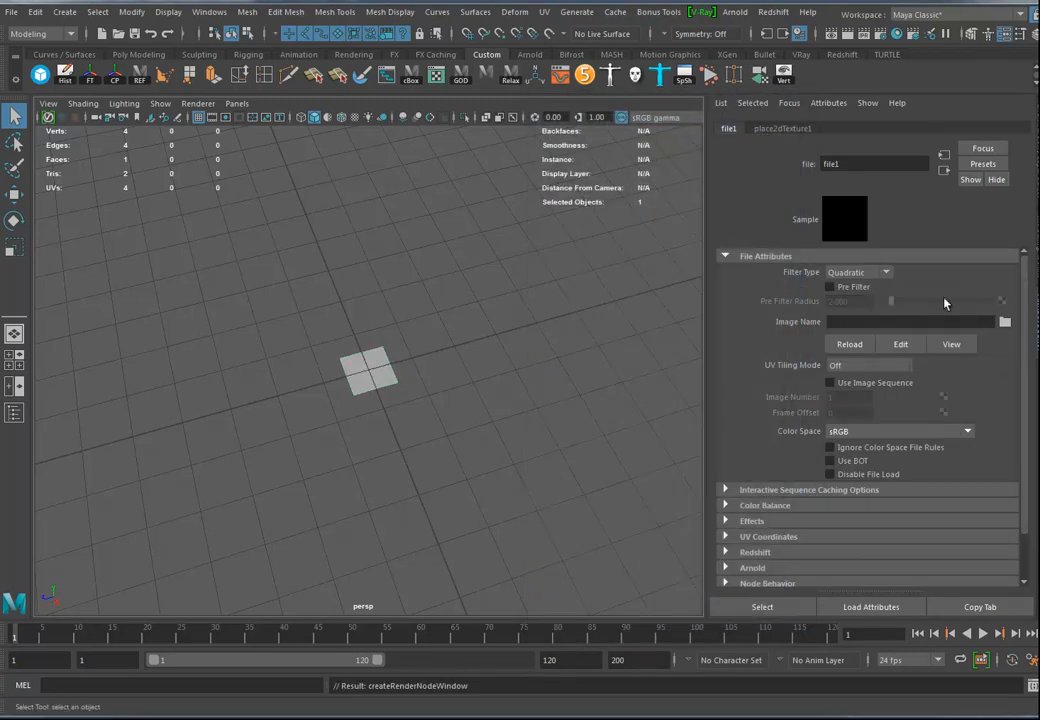
Load vespa_REF.tga from the sourceimages folder as the file texture's image and return to the lambert2 attributes
left_click(1006, 321)
left_click(430, 197)
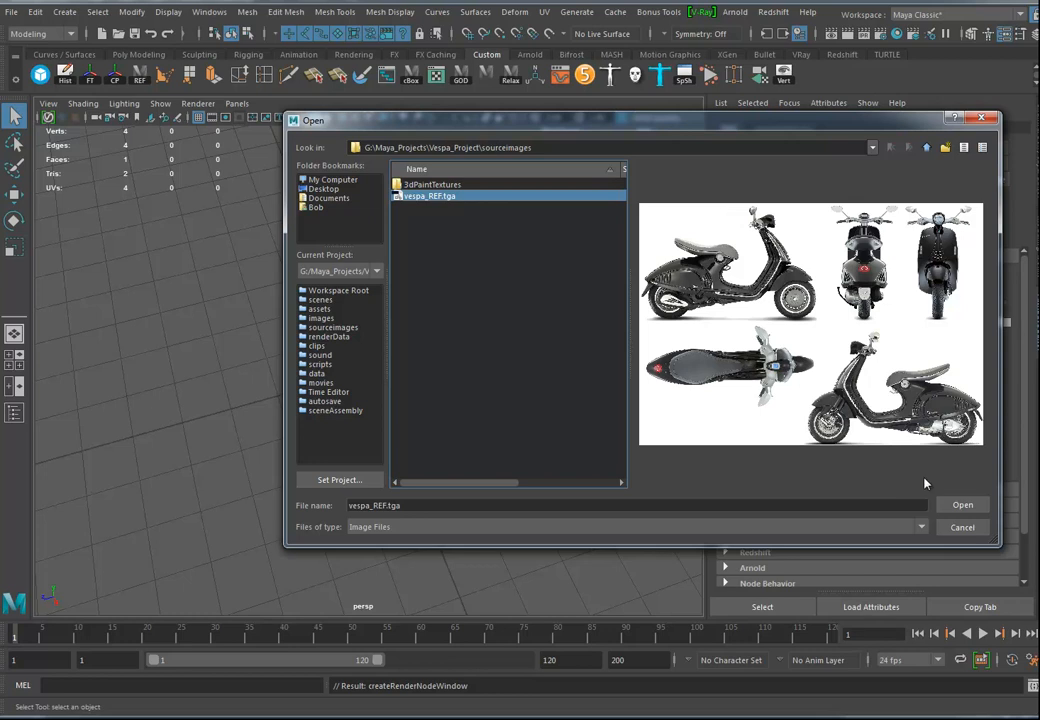
left_click(961, 505)
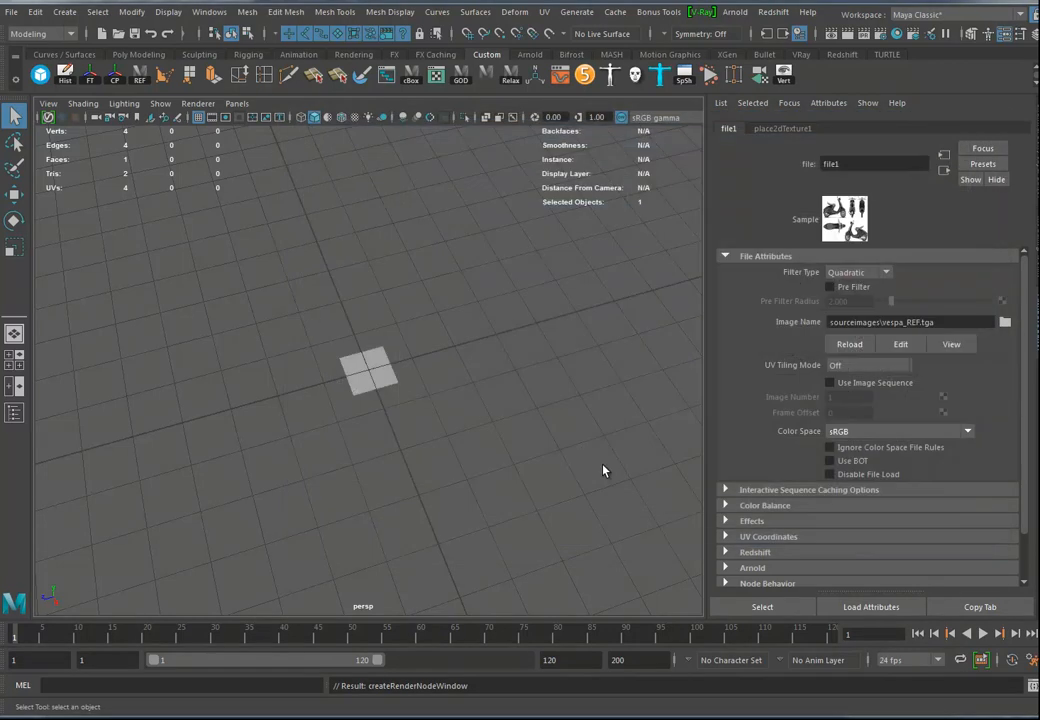
left_click(944, 172)
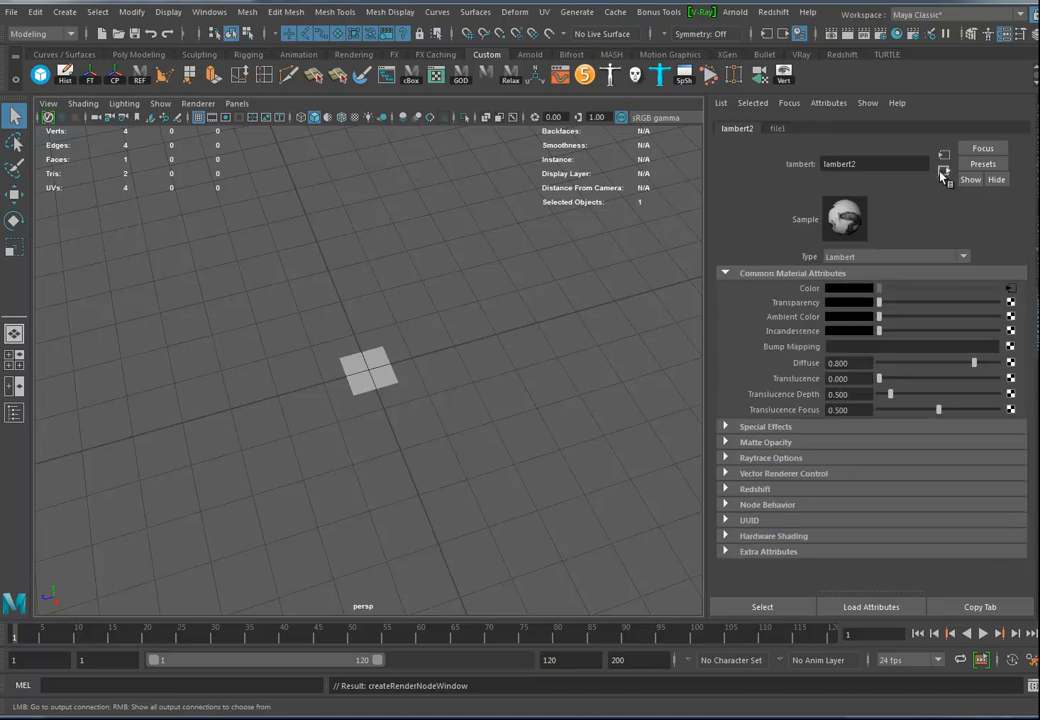
Select the plane and display it with its texture in the perspective view
mouse_move(460, 439)
right_mouse_down("alt")
mouse_move(490, 439)
mouse_move(435, 433)
mouse_move(480, 440)
right_mouse_up("alt")
left_click_drag(378, 469, 435, 412, "alt")
left_click(403, 407)
key("6")
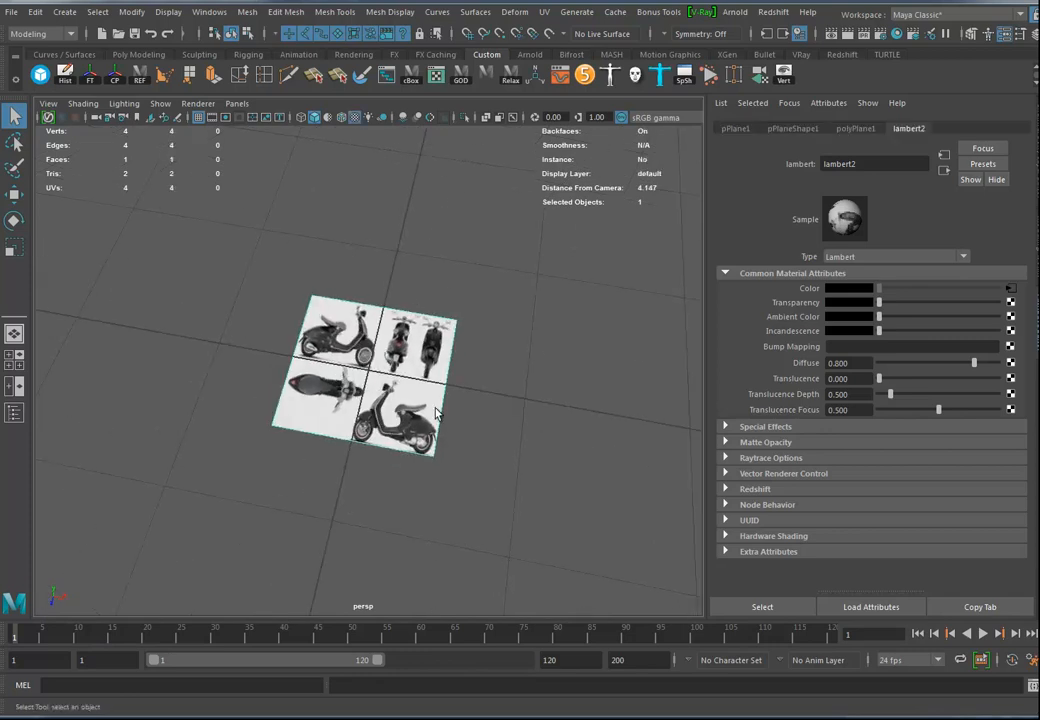
Open Hypershade, graph the plane's material network and move the lambert2 node slightly away from the file texture
left_click(1010, 291)
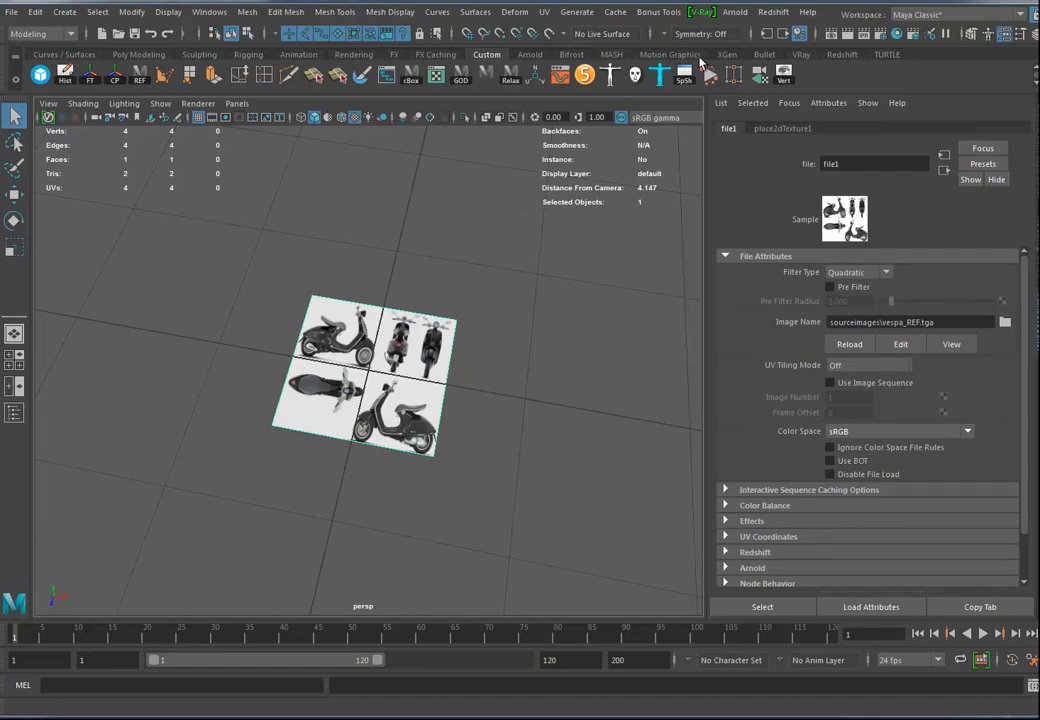
left_click(897, 36)
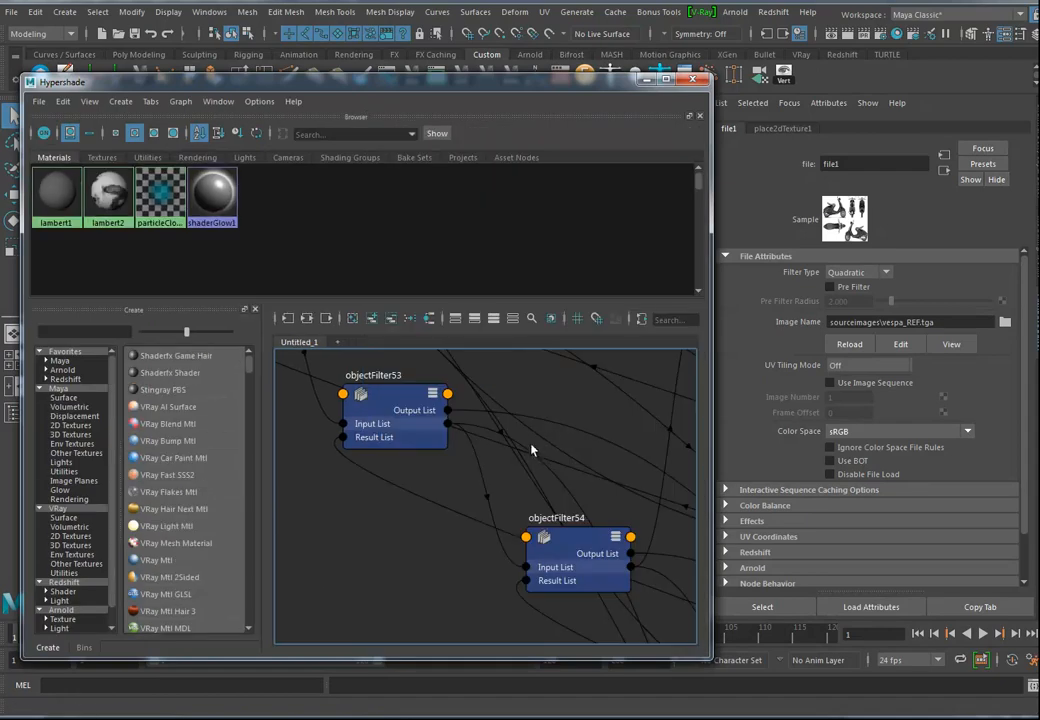
left_click(435, 320)
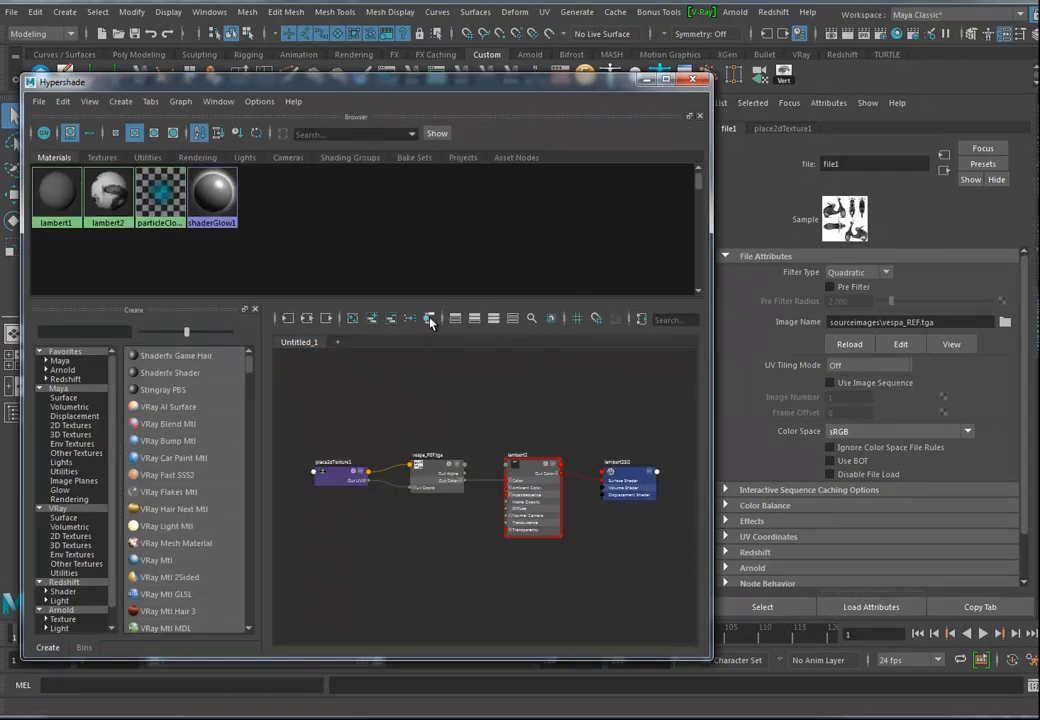
left_click(535, 494)
left_click_drag(530, 462, 545, 441)
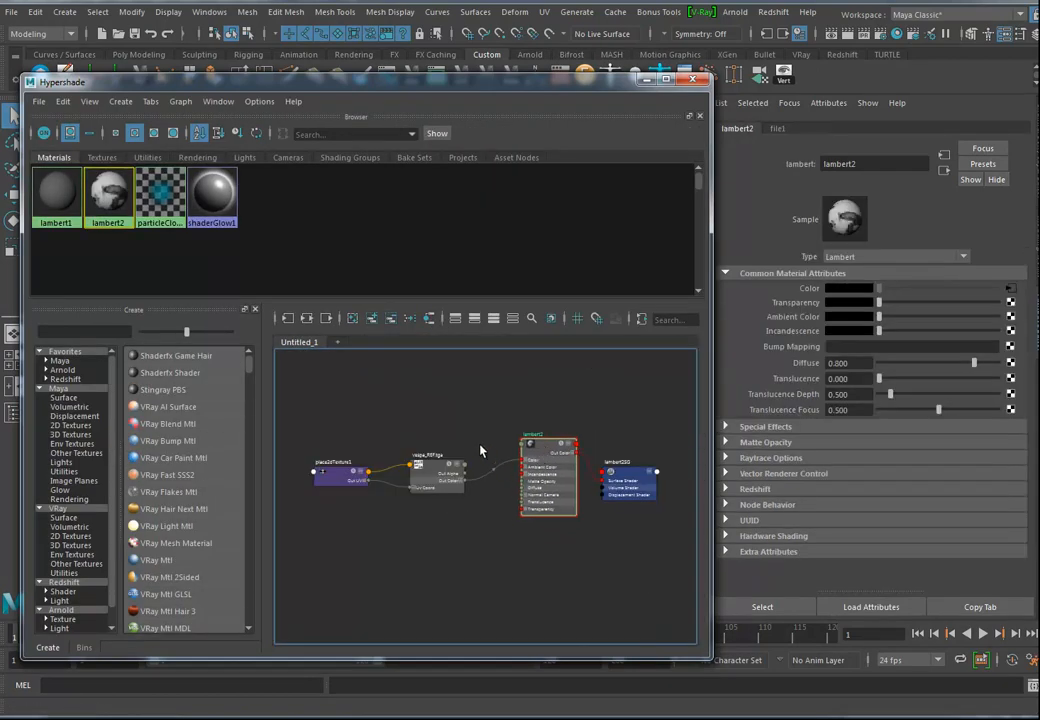
Disconnect the file texture's Out Color from lambert2's Color, and reconnect the texture to it
left_click(506, 515)
key("Delete")
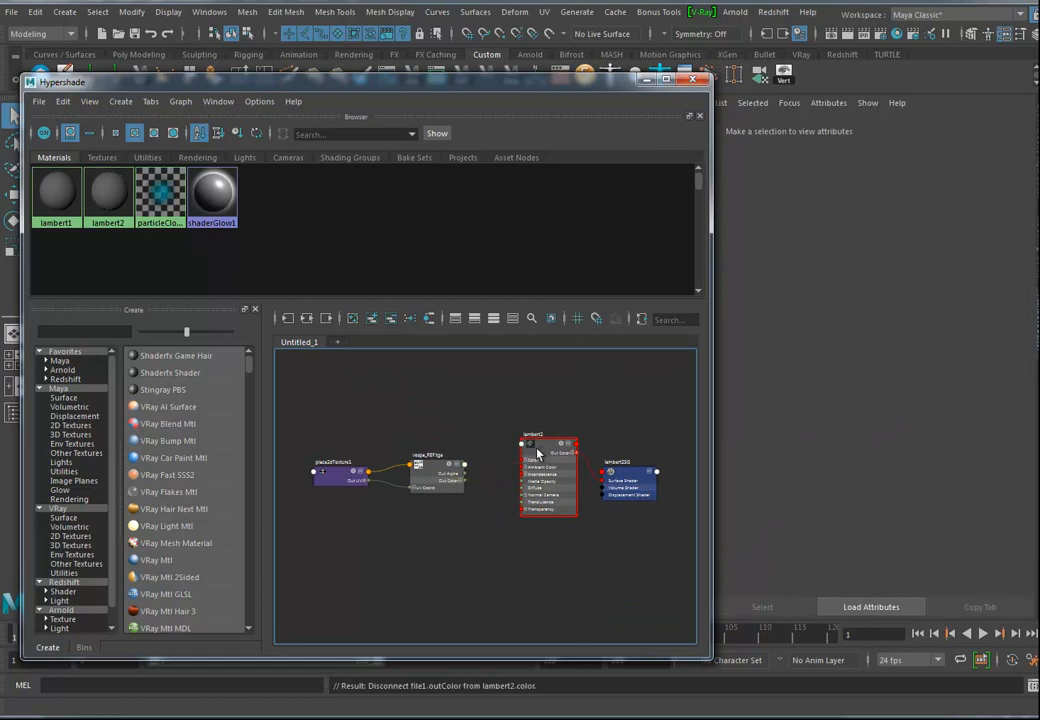
left_click(540, 454)
middle_click_drag(432, 476, 813, 291)
Try connecting the Out Alpha of vespa_REF.tga to lambert2's Transparency R, Transparency G and Transparency B
left_click_drag(548, 85, 260, 204)
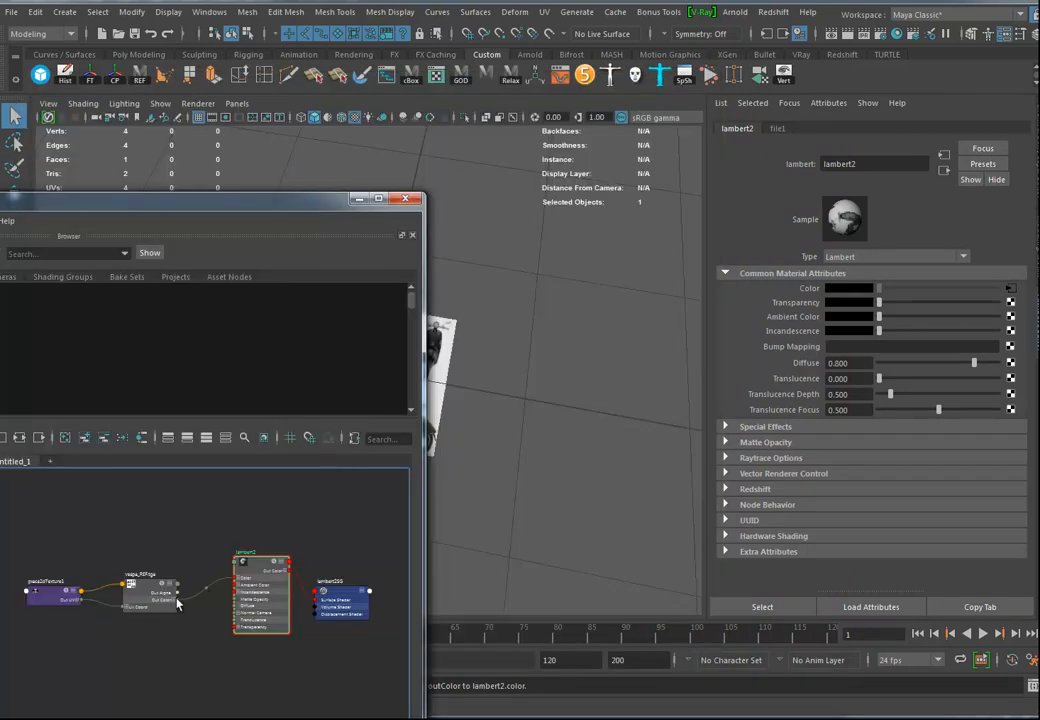
middle_click_drag(198, 599, 204, 571, "alt")
right_click_drag(221, 576, 383, 612, "alt")
middle_click_drag(242, 572, 248, 597, "alt")
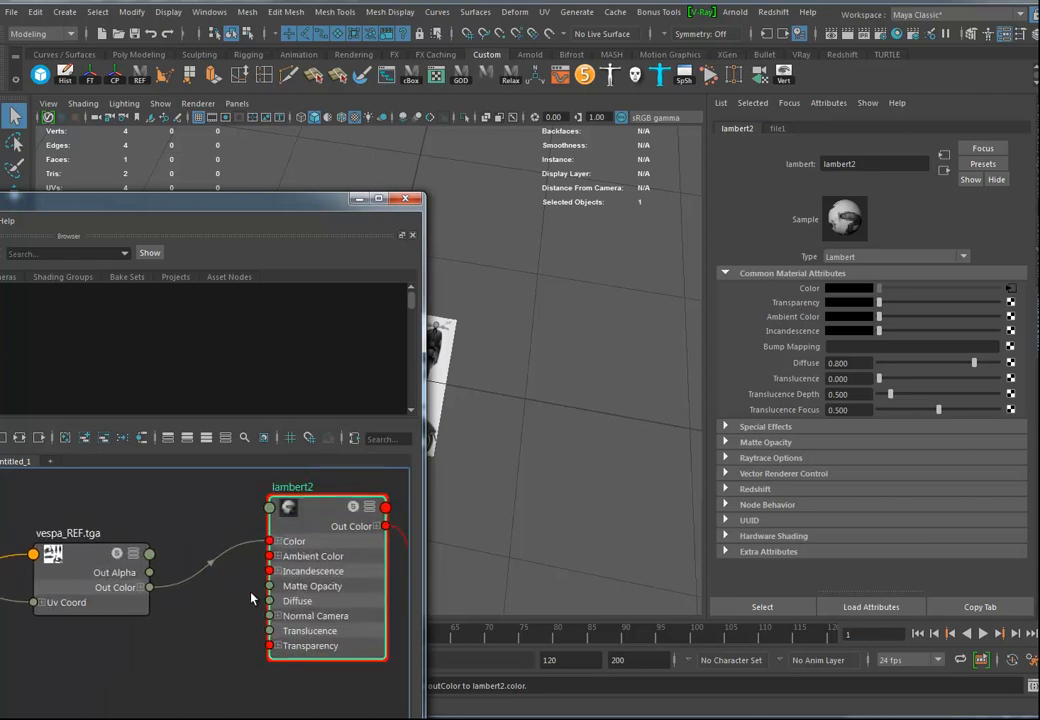
left_click(278, 646)
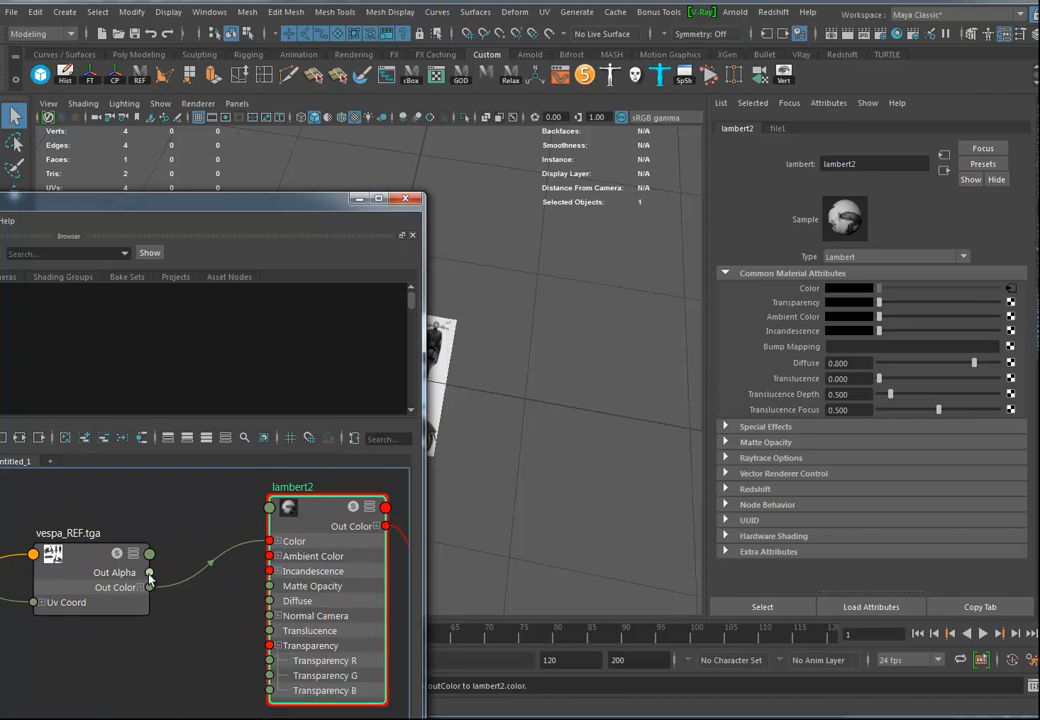
left_click_drag(149, 572, 270, 661)
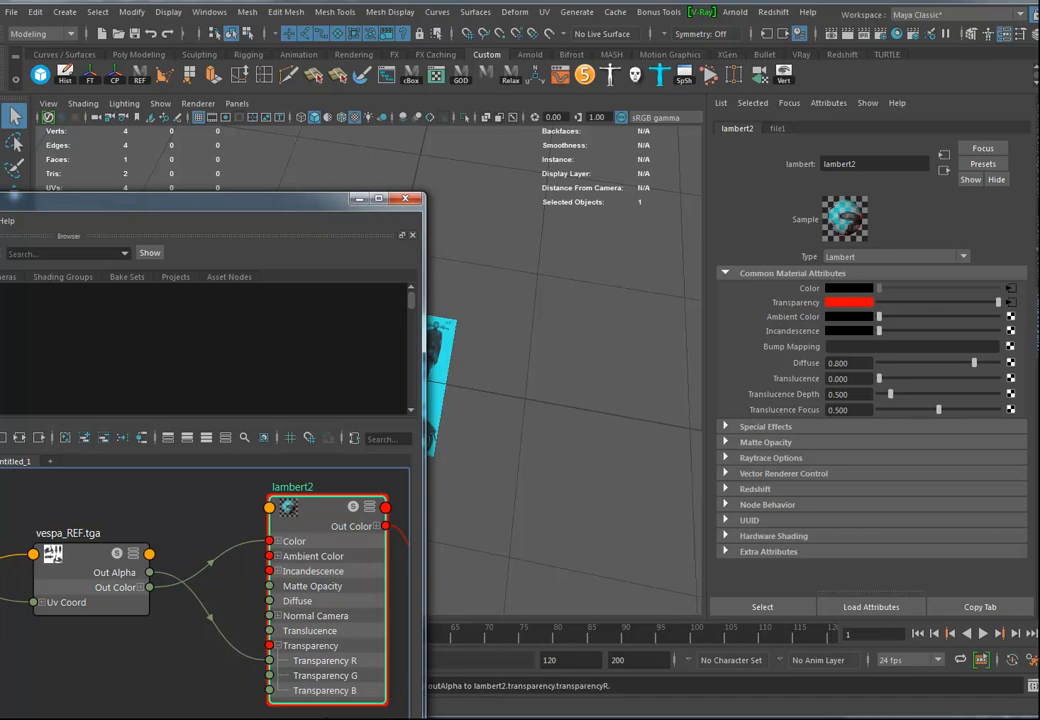
middle_click_drag(533, 403, 684, 428)
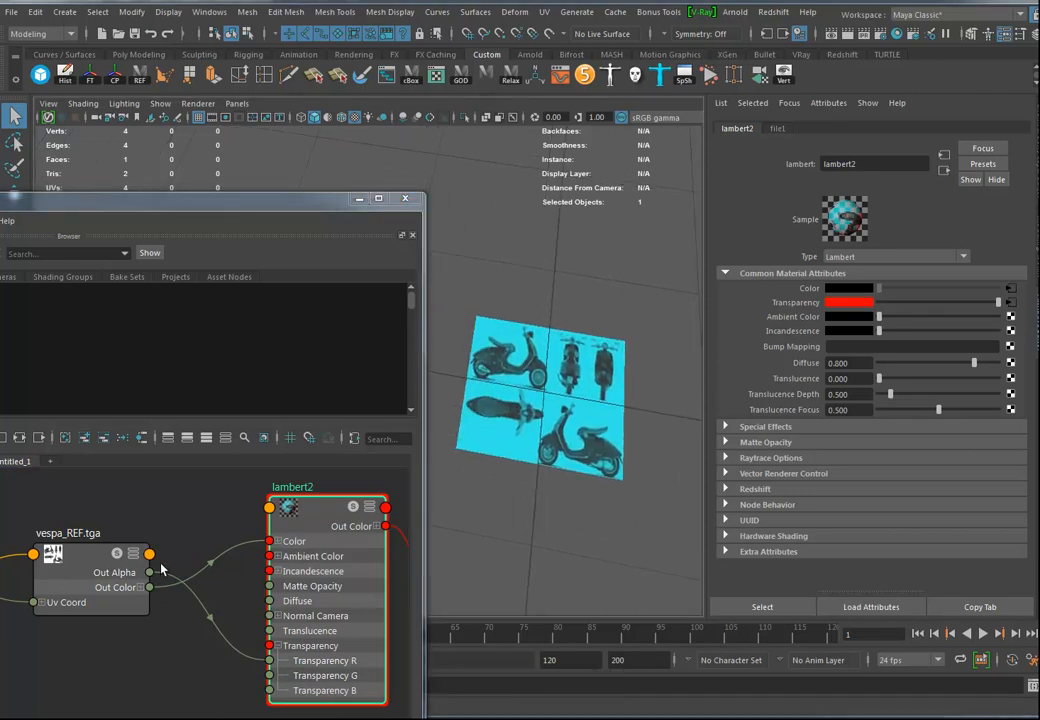
left_click_drag(150, 578, 270, 675)
left_click_drag(158, 578, 270, 690)
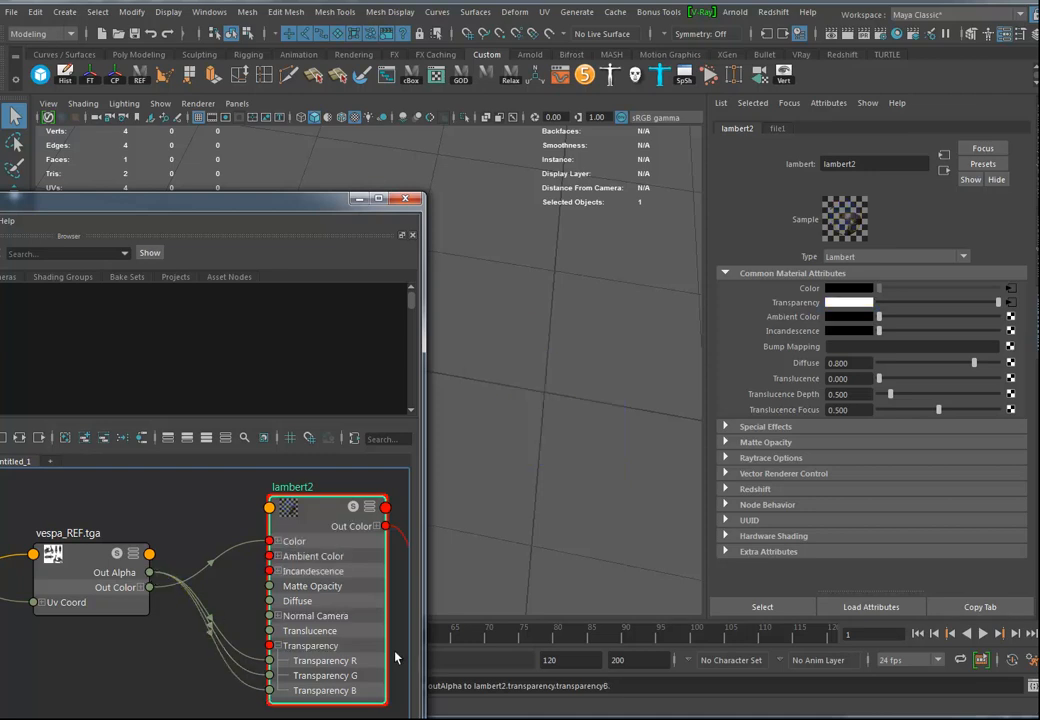
mouse_move(549, 452)
left_mouse_down("alt")
mouse_move(513, 441)
mouse_move(543, 327)
mouse_move(550, 446)
mouse_move(540, 445)
left_mouse_up("alt")
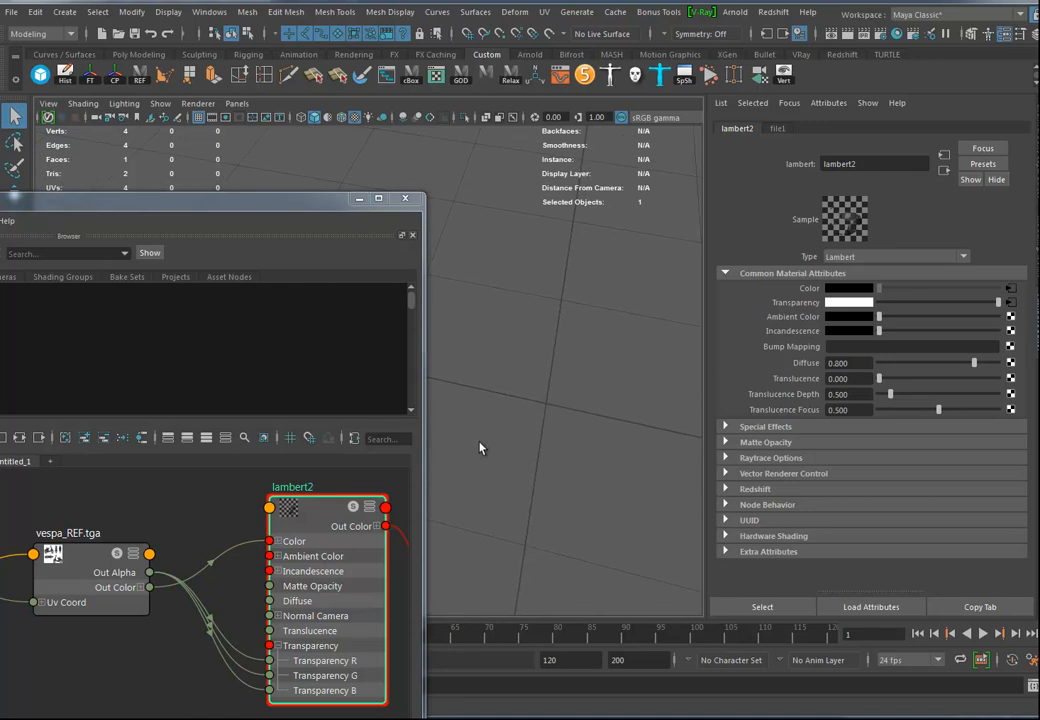
Delete the Out Alpha connections to lambert2's transparency channels and try linking Out Alpha directly to Transparency
left_click(210, 653)
key("Delete")
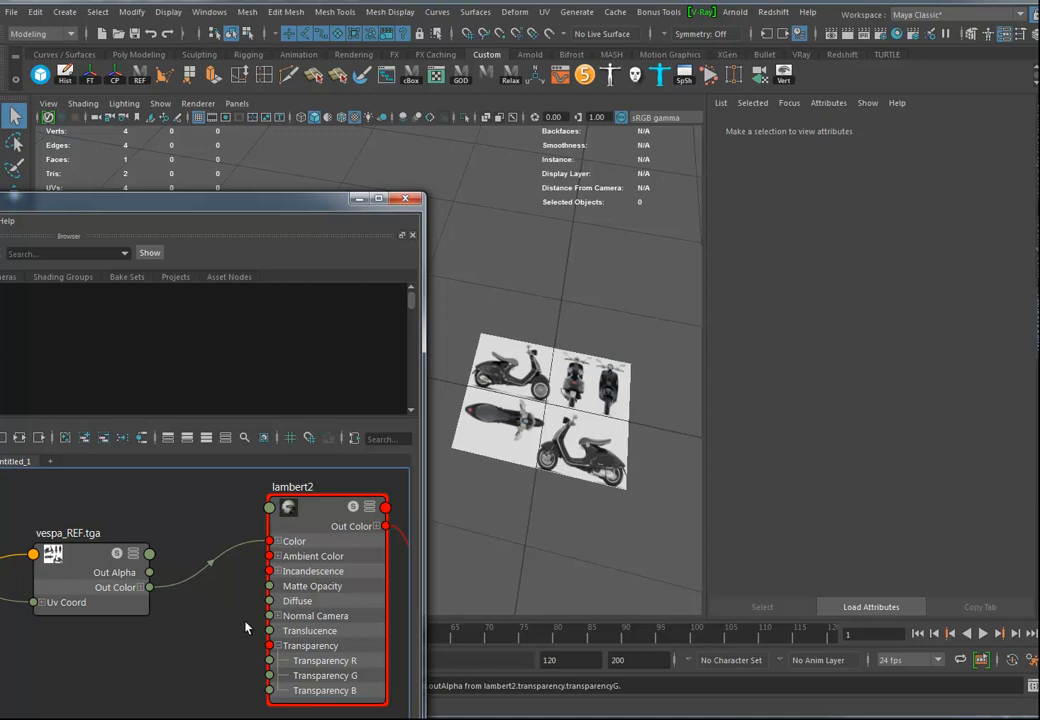
left_click_drag(150, 572, 269, 646)
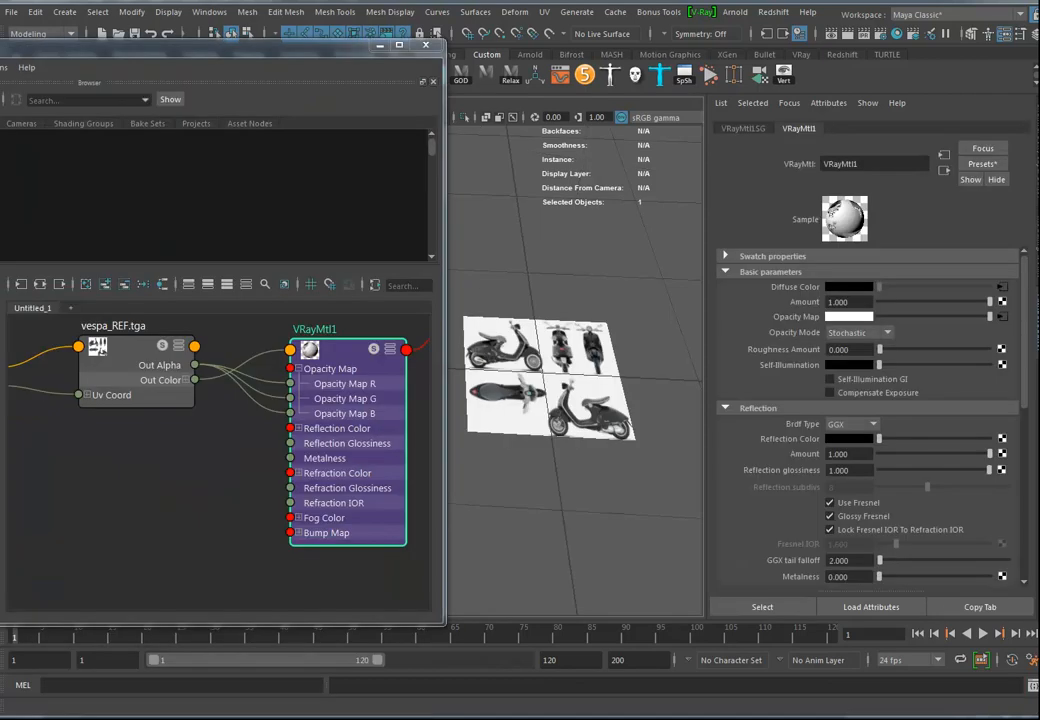
Close Hypershade and select the textured reference plane in the perspective view
left_click(427, 47)
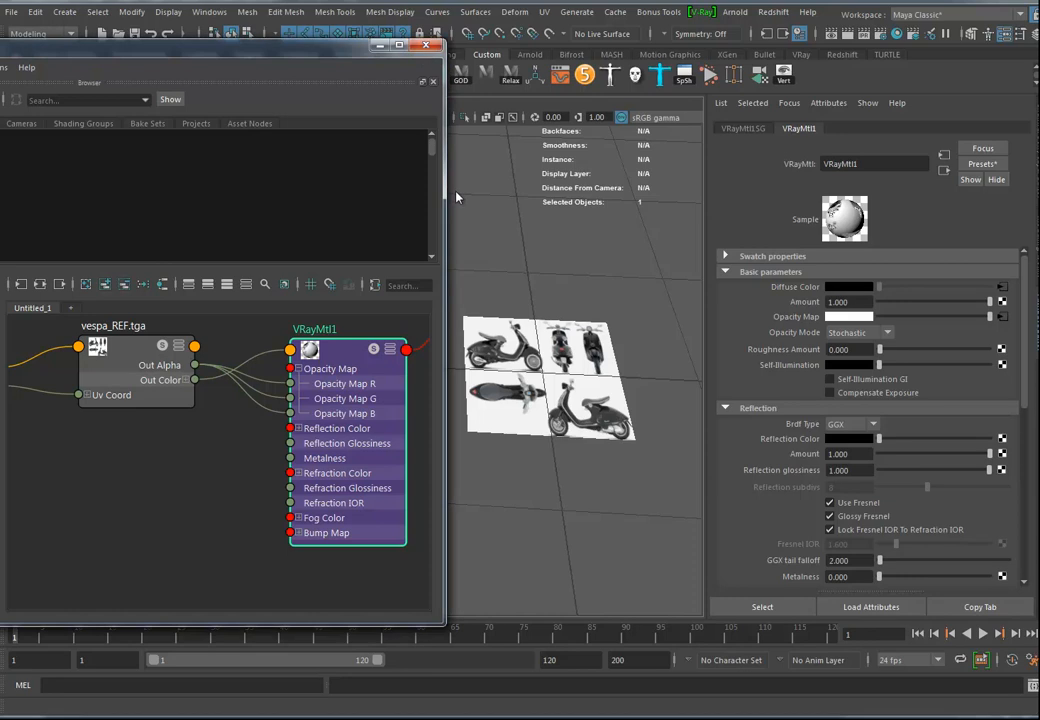
left_click_drag(540, 378, 498, 374, "alt")
right_click_drag(498, 374, 628, 408, "alt")
left_click(434, 432)
left_click_drag(542, 376, 600, 431, "alt")
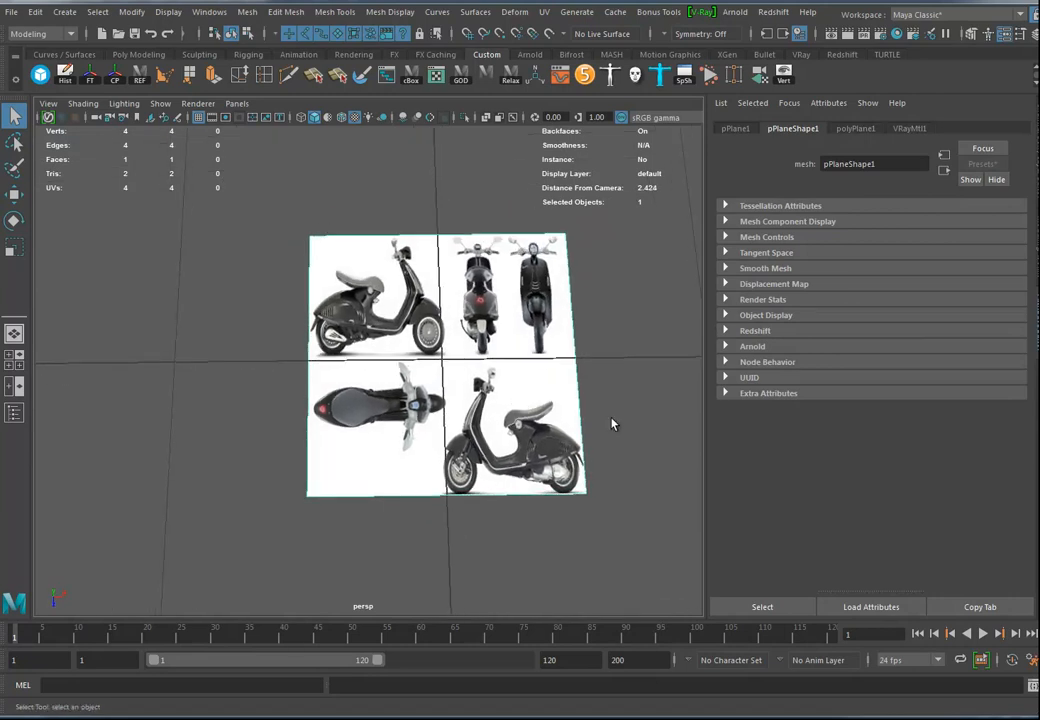
Examine the proportions of the scooter images on the plane from several angles, and bring up the Channel Box
left_click_drag(566, 395, 623, 362, "alt")
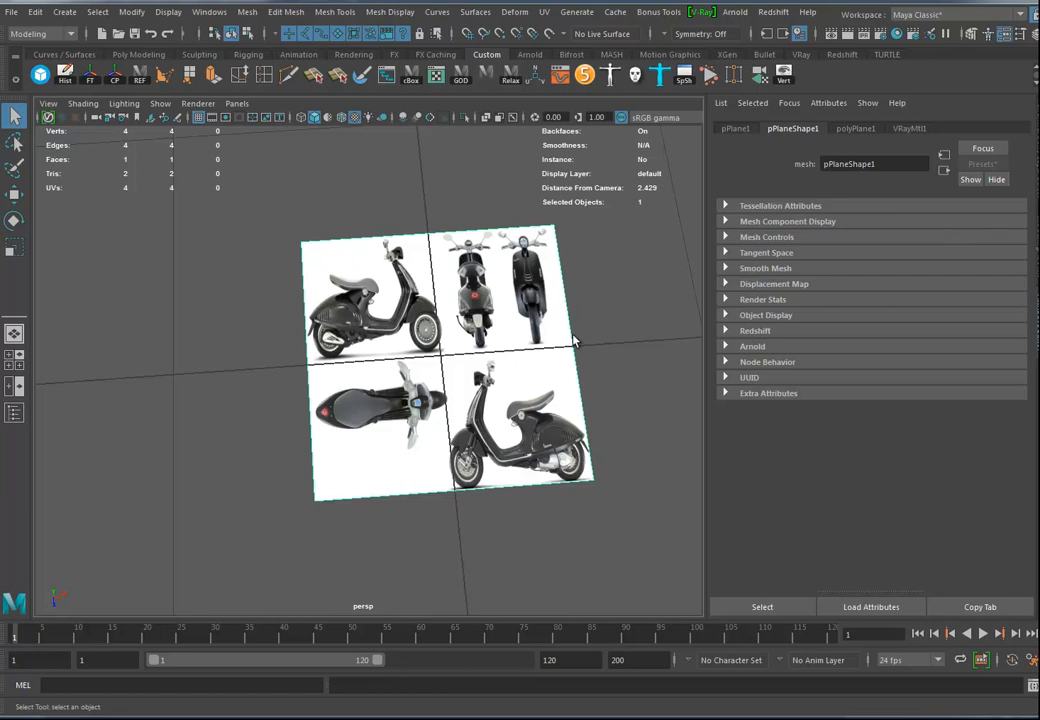
middle_click_drag(434, 436, 451, 437, "alt")
mouse_move(451, 437)
left_mouse_down("alt")
mouse_move(440, 432)
mouse_move(449, 425)
left_mouse_up("alt")
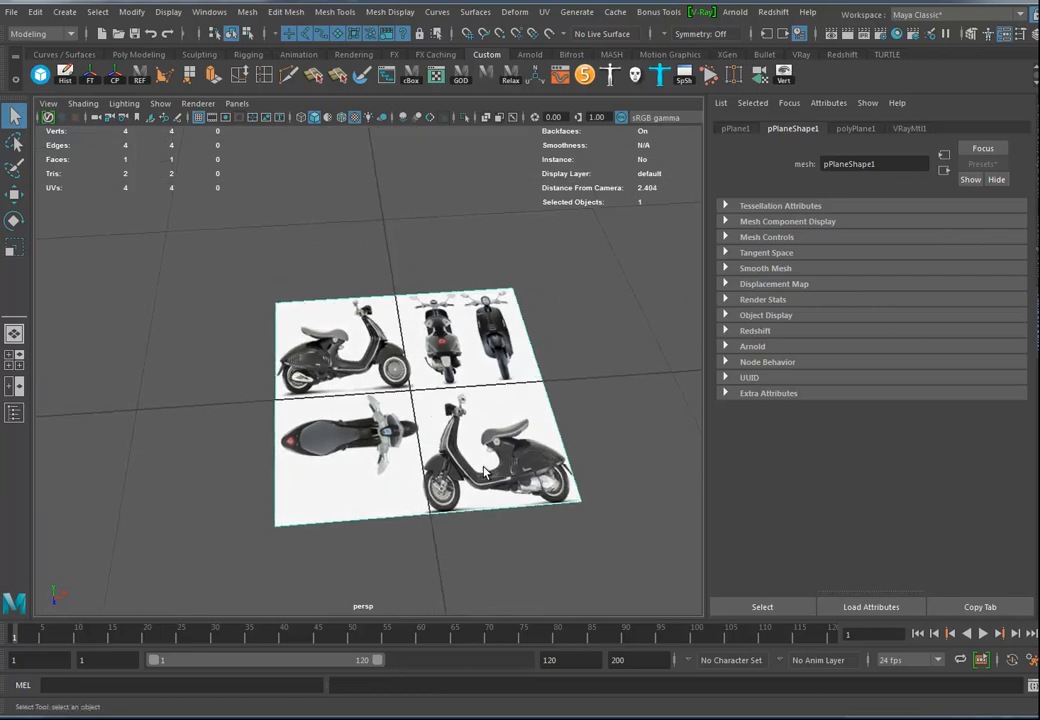
left_click_drag(498, 480, 541, 368, "alt")
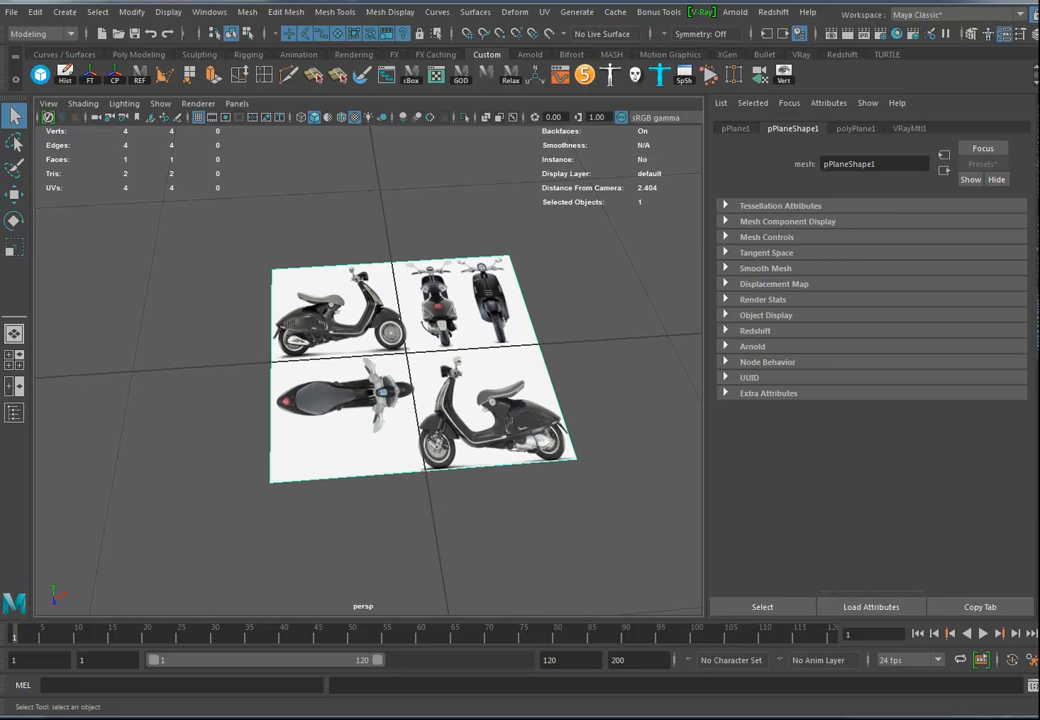
left_click_drag(383, 298, 431, 273, "alt")
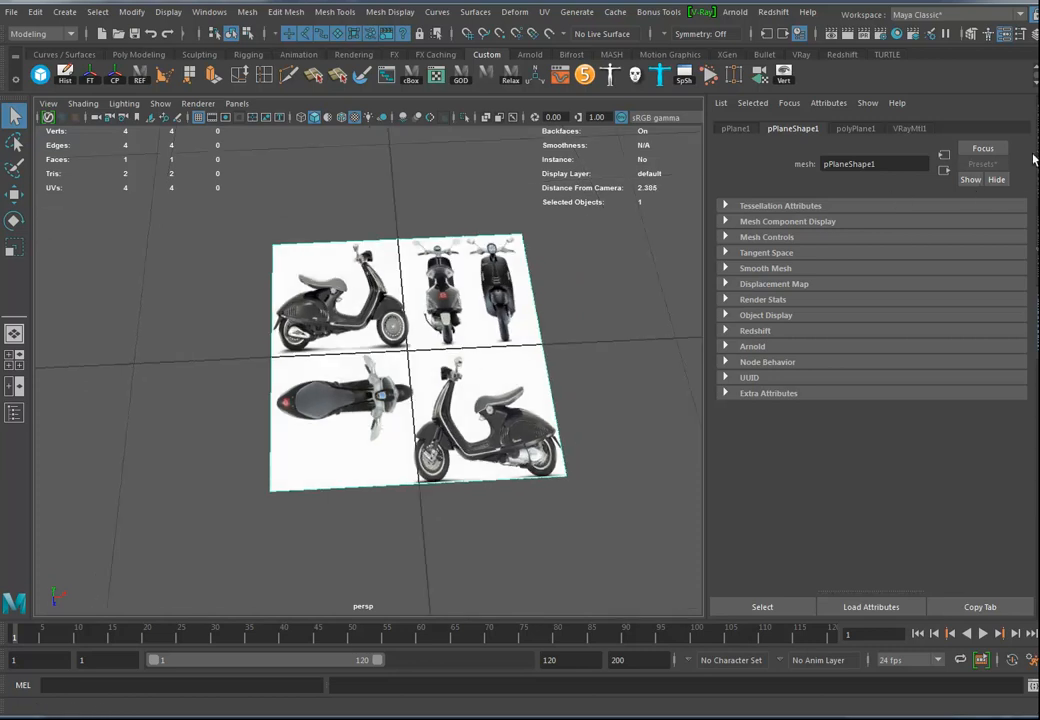
key("ctrl+a")
mouse_move(592, 374)
left_mouse_down("alt")
mouse_move(580, 418)
mouse_move(592, 378)
left_mouse_up("alt")
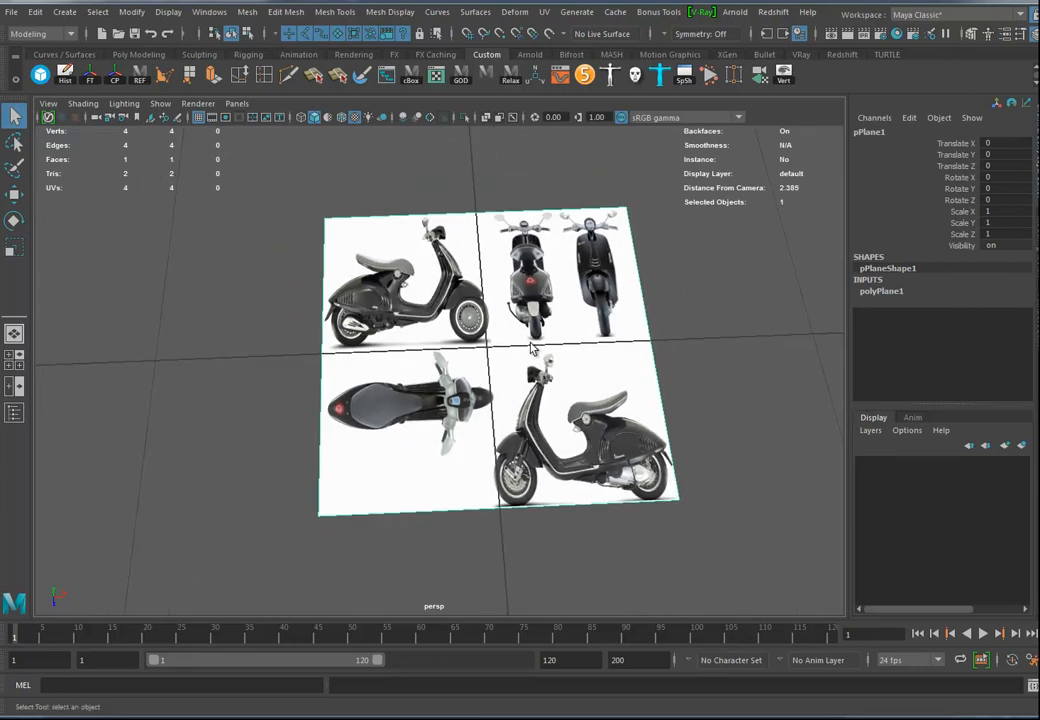
left_click_drag(590, 367, 592, 387, "alt")
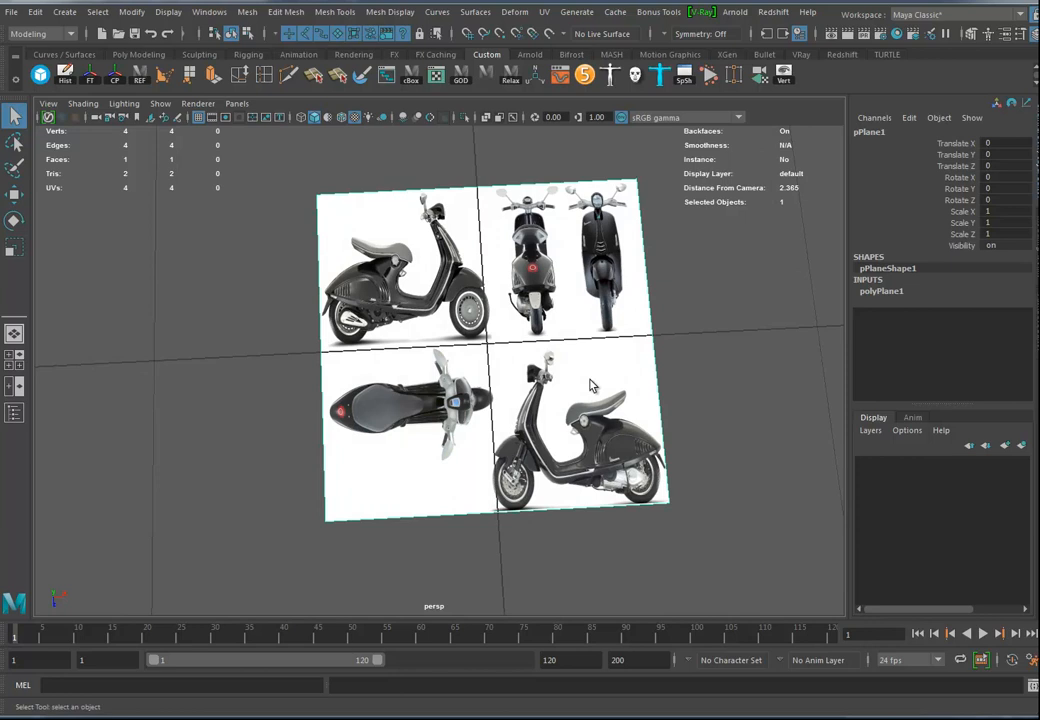
Stretch the reference plane along X and set its Scale X to 3
left_click(14, 250)
left_click(551, 343)
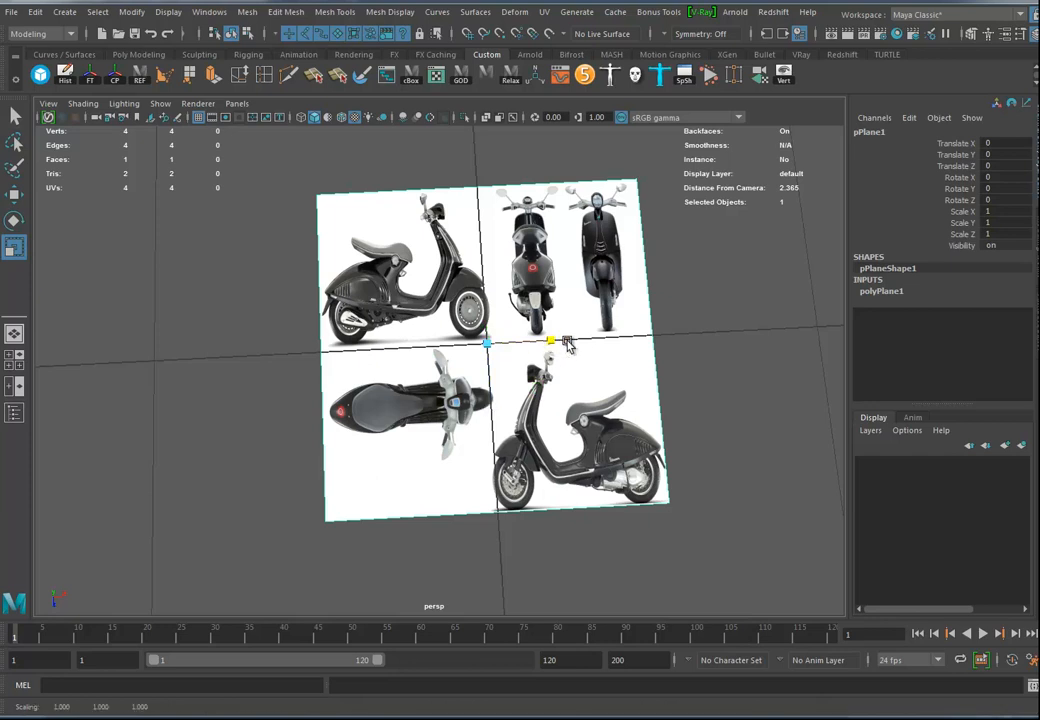
left_click_drag(551, 343, 600, 344)
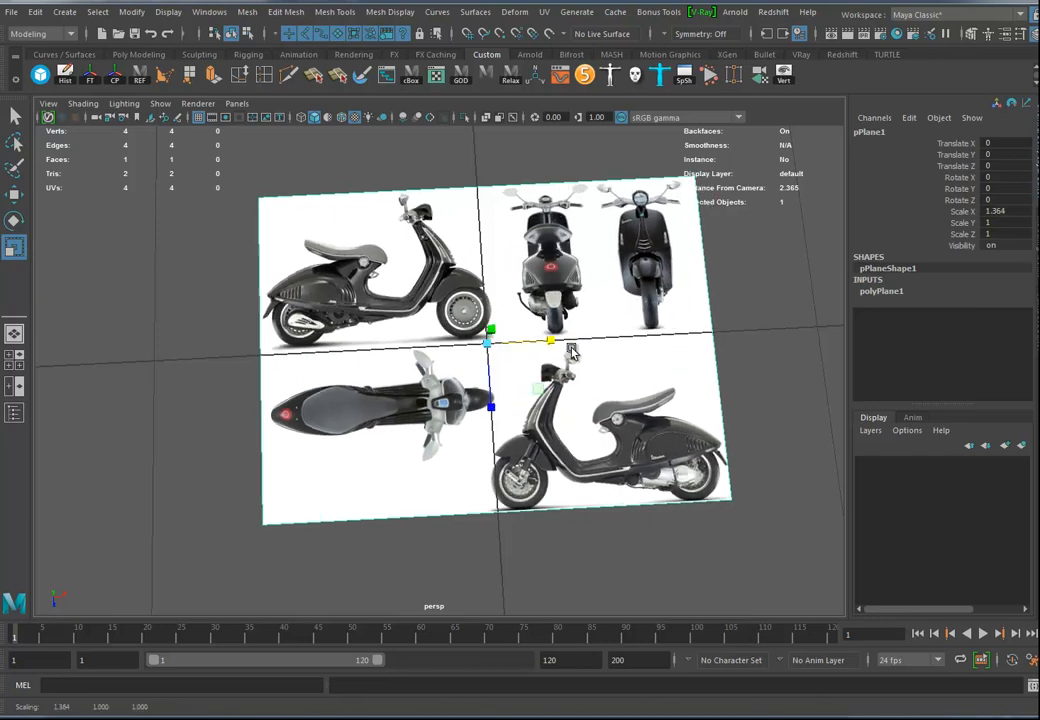
double_click(1011, 212)
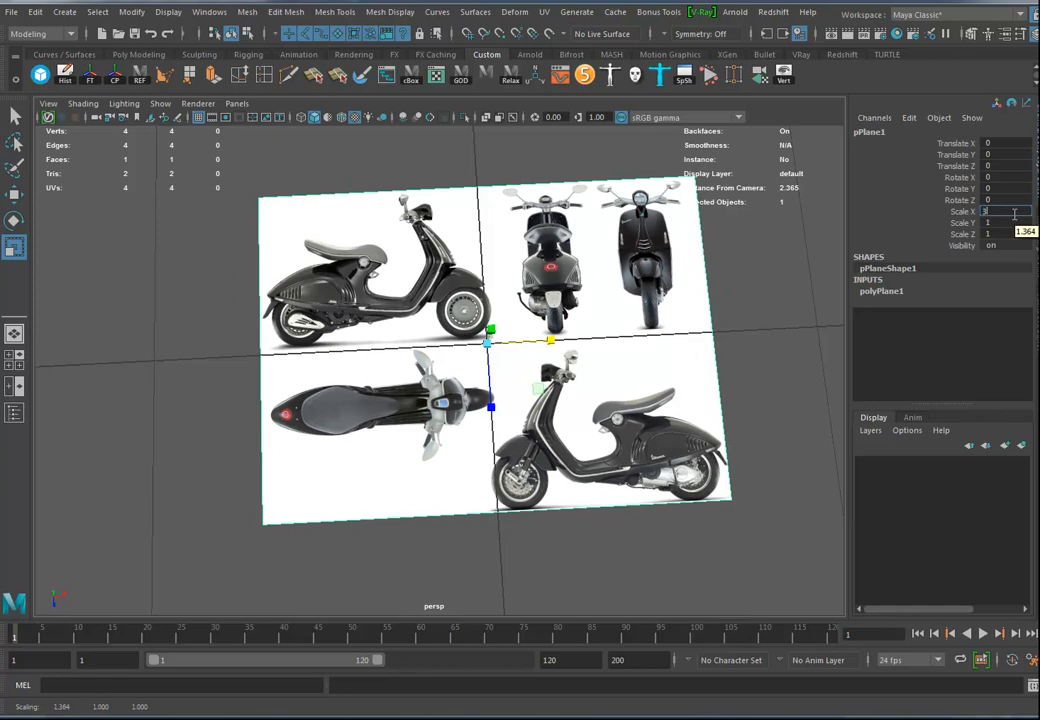
type("3")
key("Return")
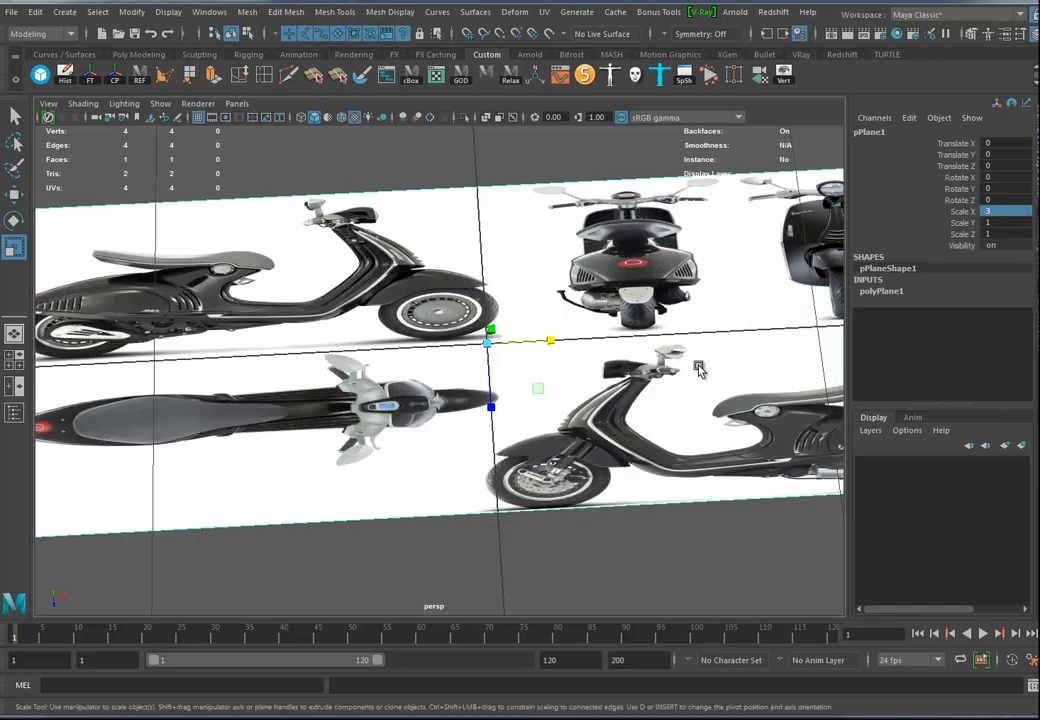
Stretch the plane along Z to a scale of about 2.112 to match the image proportions
right_click_drag(694, 382, 565, 387, "alt")
left_click_drag(477, 415, 481, 441)
double_click(1015, 234)
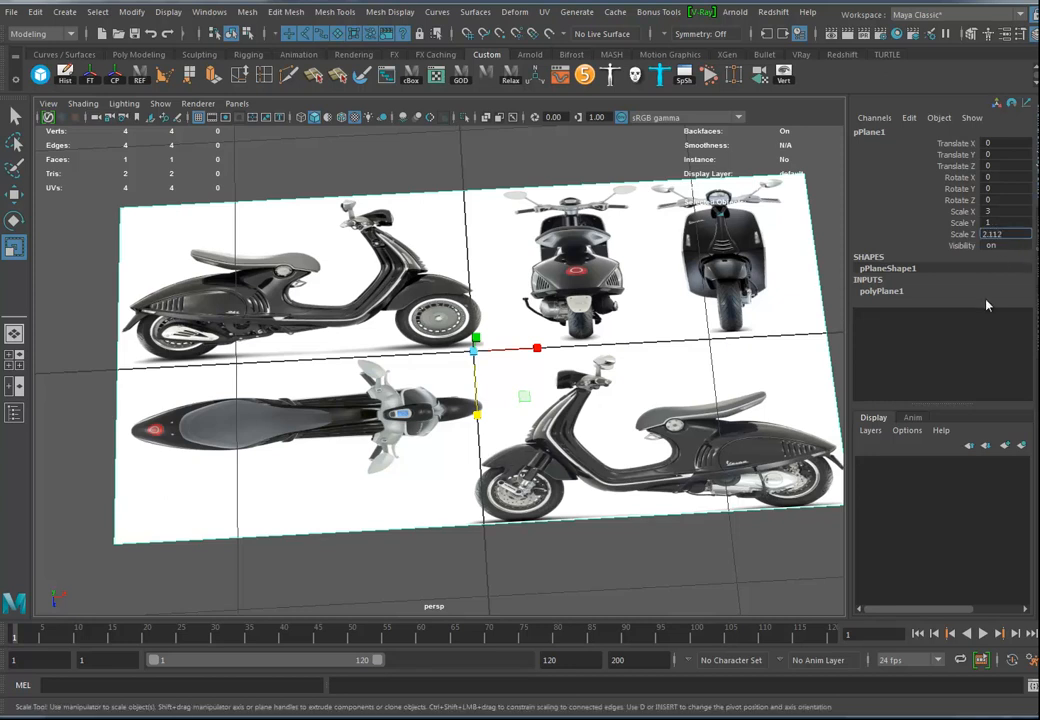
key("Return")
Scale the plane up uniformly to about 4.989 in X, 1.663 in Y and 3.512 in Z
right_click_drag(505, 365, 501, 406, "alt")
left_click_drag(501, 406, 527, 357, "alt")
left_click_drag(456, 359, 601, 362)
mouse_move(598, 368)
left_mouse_down("alt")
mouse_move(603, 294)
mouse_move(590, 389)
mouse_move(585, 316)
mouse_move(596, 379)
mouse_move(606, 366)
left_mouse_up("alt")
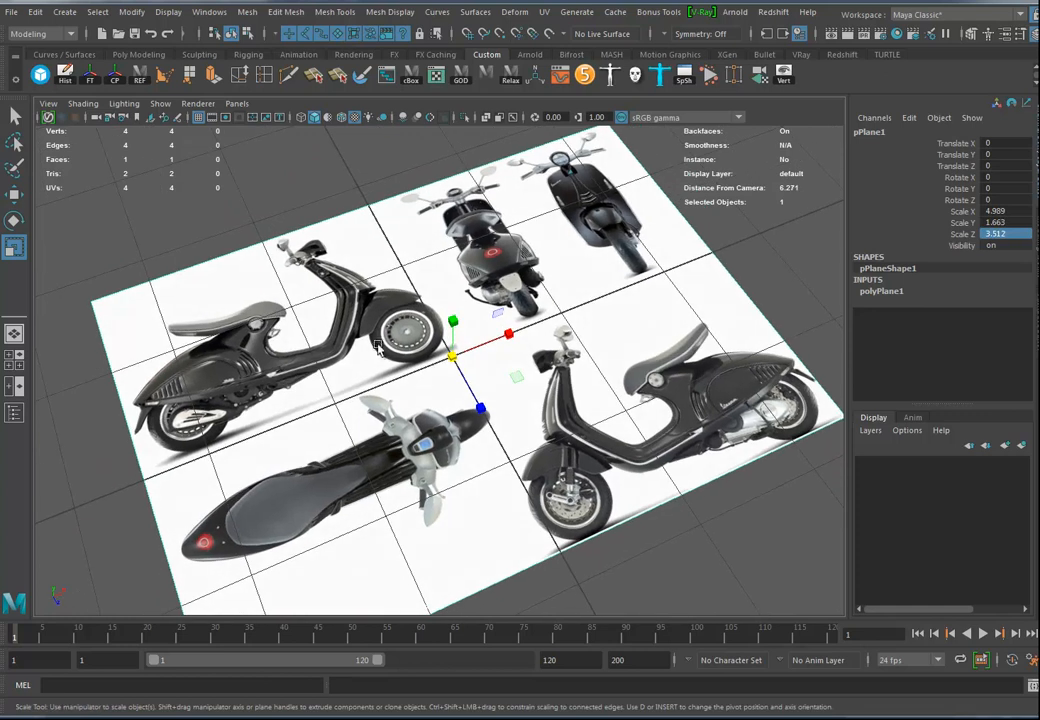
Examine the scooter views on the scaled plane from oblique and overhead angles
left_click_drag(381, 305, 446, 362, "alt")
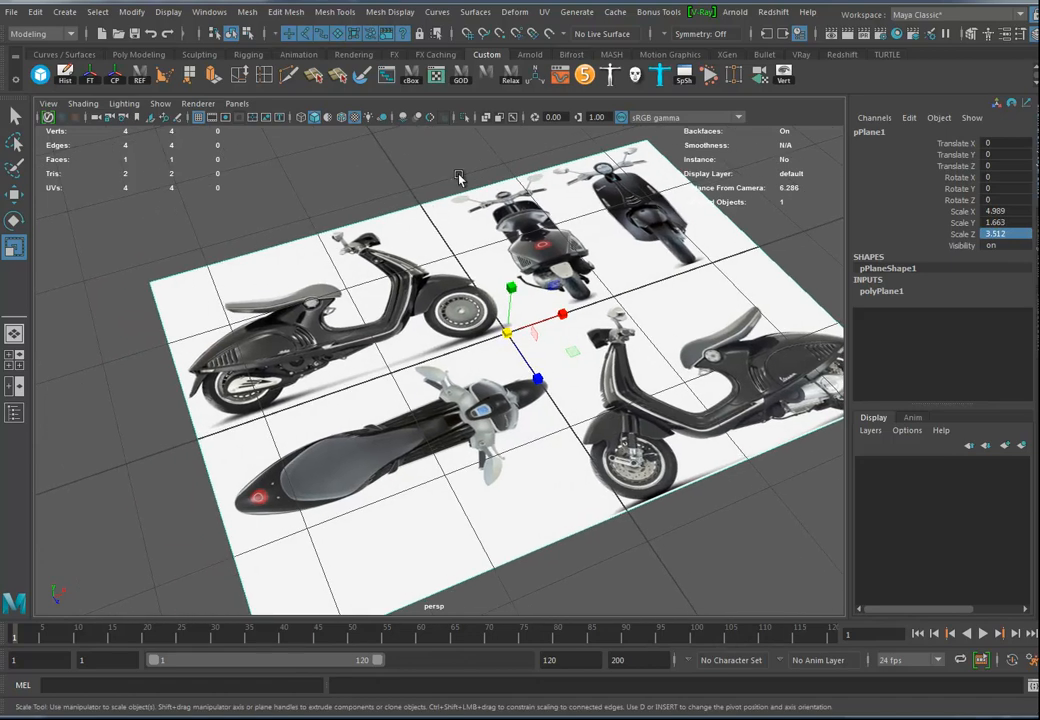
left_click_drag(450, 148, 335, 229, "alt")
left_click_drag(493, 383, 488, 398, "alt")
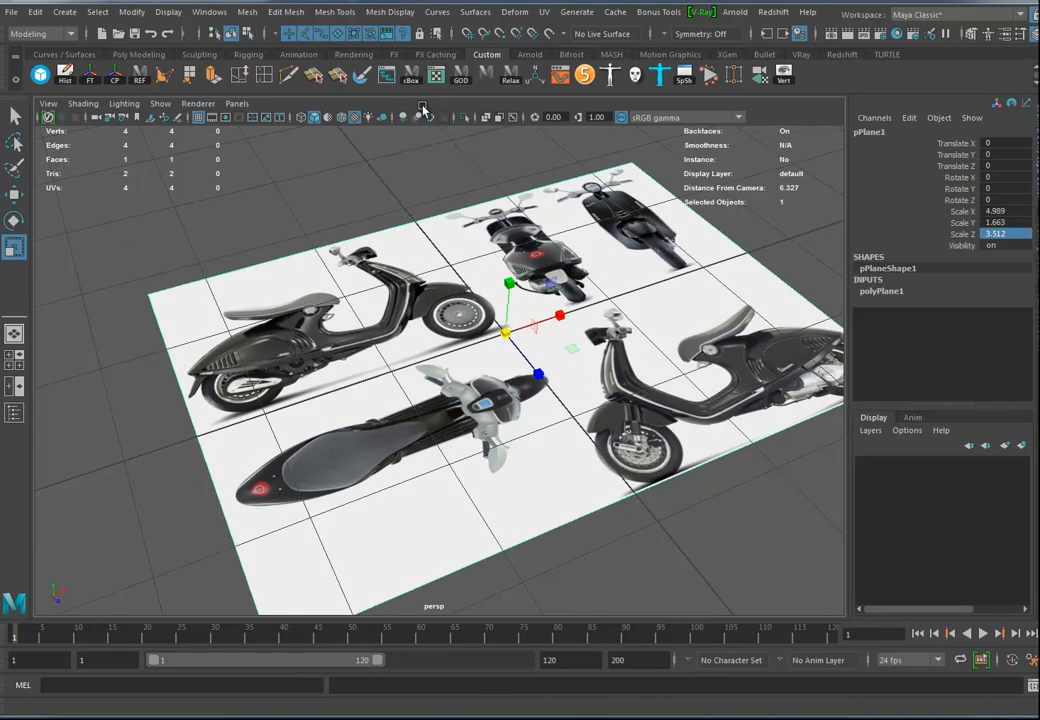
left_click_drag(492, 303, 553, 532, "alt")
right_click_drag(553, 532, 538, 280, "alt")
left_click_drag(503, 313, 544, 377, "alt")
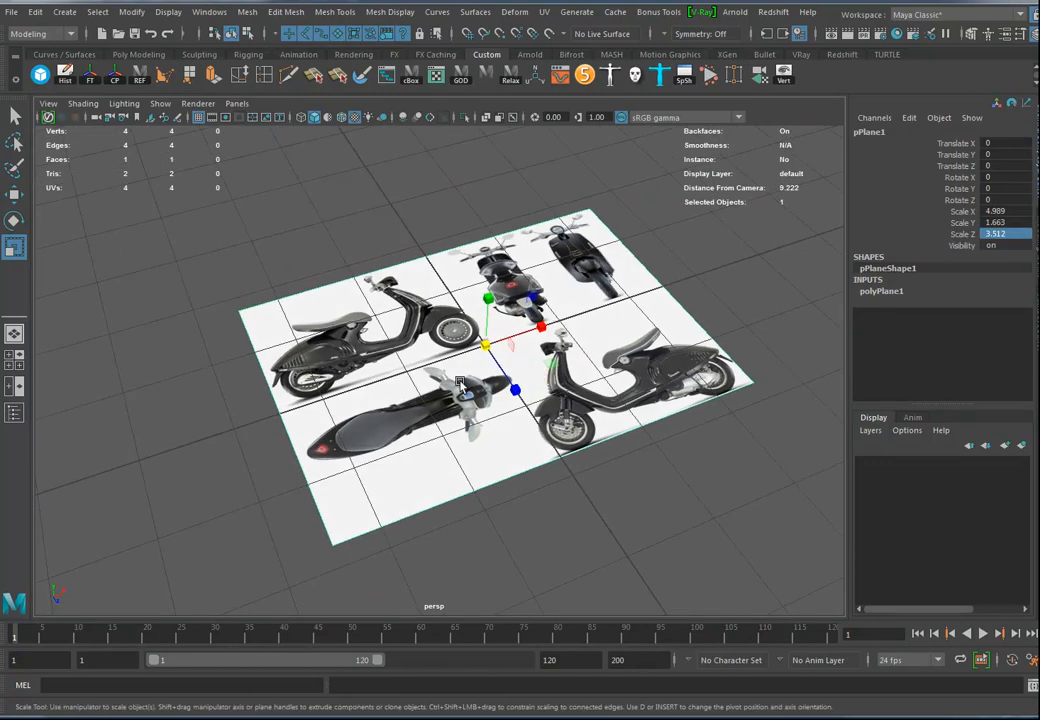
left_click_drag(588, 477, 543, 482, "alt")
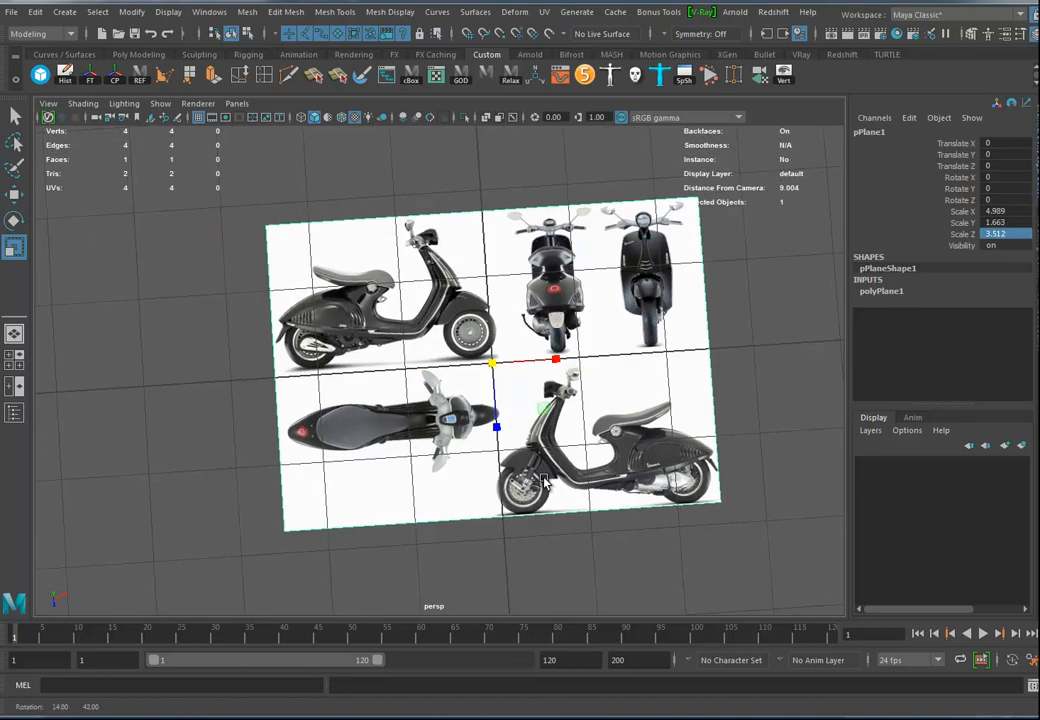
left_click_drag(543, 482, 549, 374, "alt")
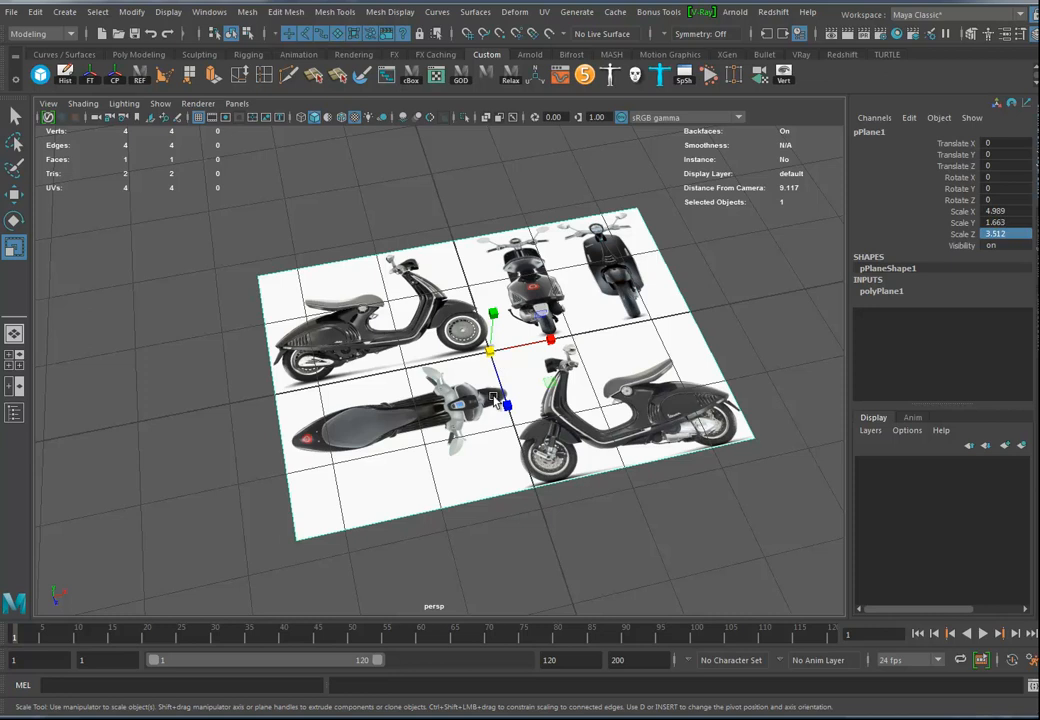
left_click_drag(487, 391, 483, 361, "alt")
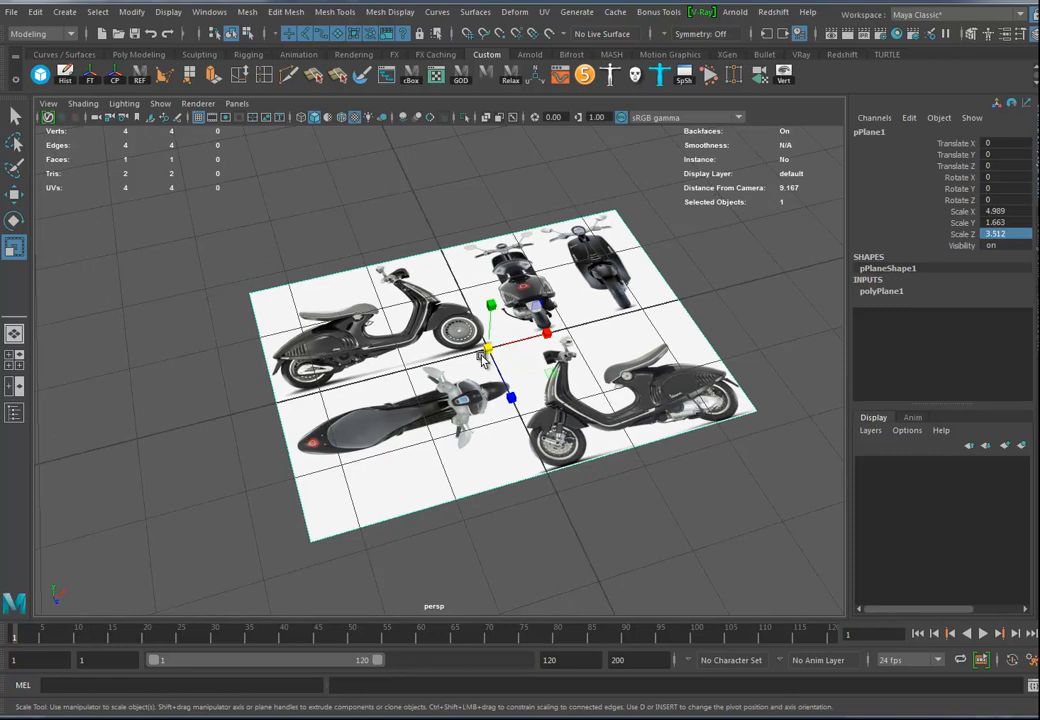
mouse_move(483, 361)
left_mouse_down("alt")
mouse_move(474, 392)
mouse_move(467, 362)
left_mouse_up("alt")
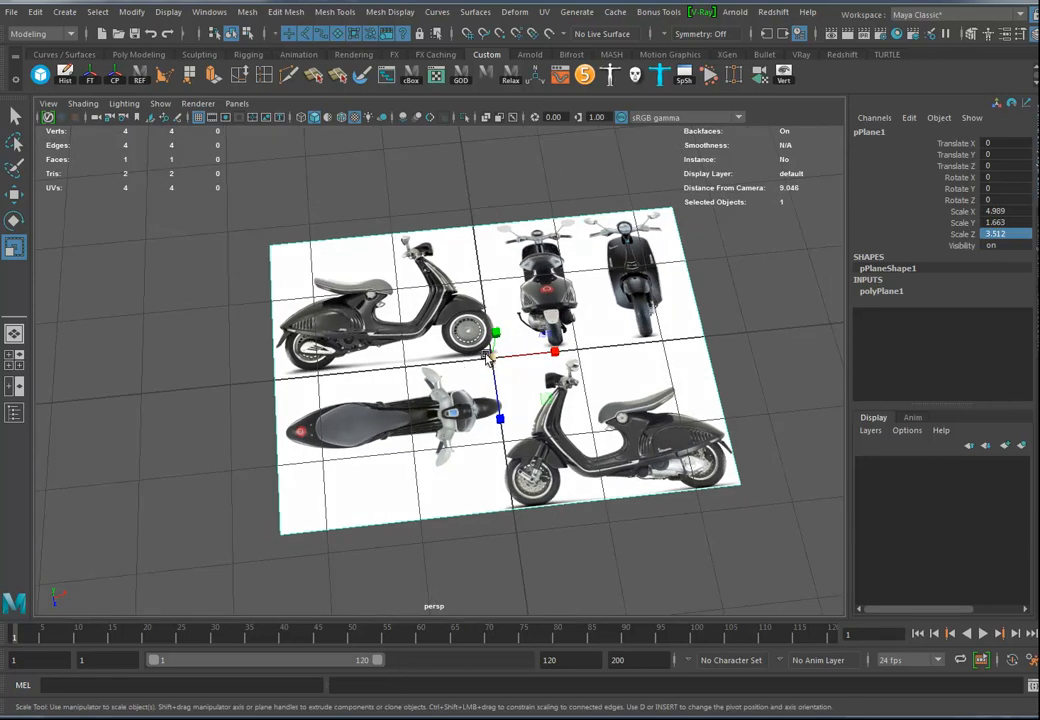
Enlarge the plane uniformly to about 28.013 in X, 9.338 in Y and 19.721 in Z
left_click_drag(490, 356, 742, 335)
right_click_drag(750, 338, 291, 349, "alt")
left_click_drag(291, 349, 657, 367, "alt")
right_click_drag(657, 367, 400, 360, "alt")
left_click_drag(392, 358, 380, 290, "alt")
left_click_drag(431, 496, 480, 300, "alt")
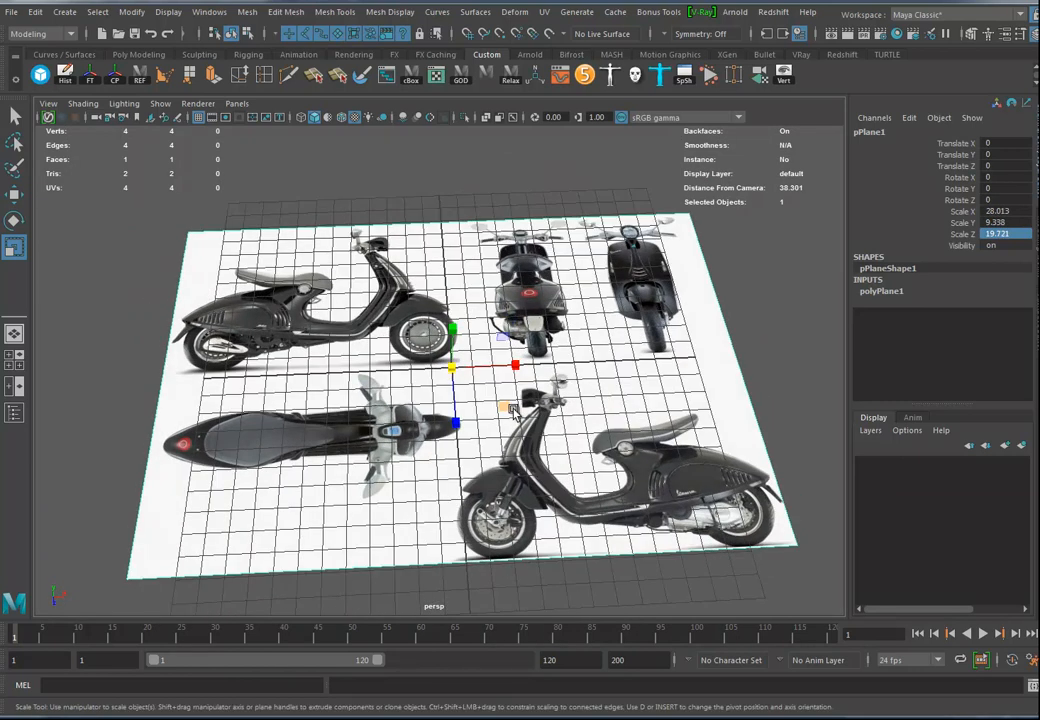
Freeze the plane's transformations and hide the viewport grid
left_click(90, 74)
left_click_drag(487, 369, 520, 360, "alt")
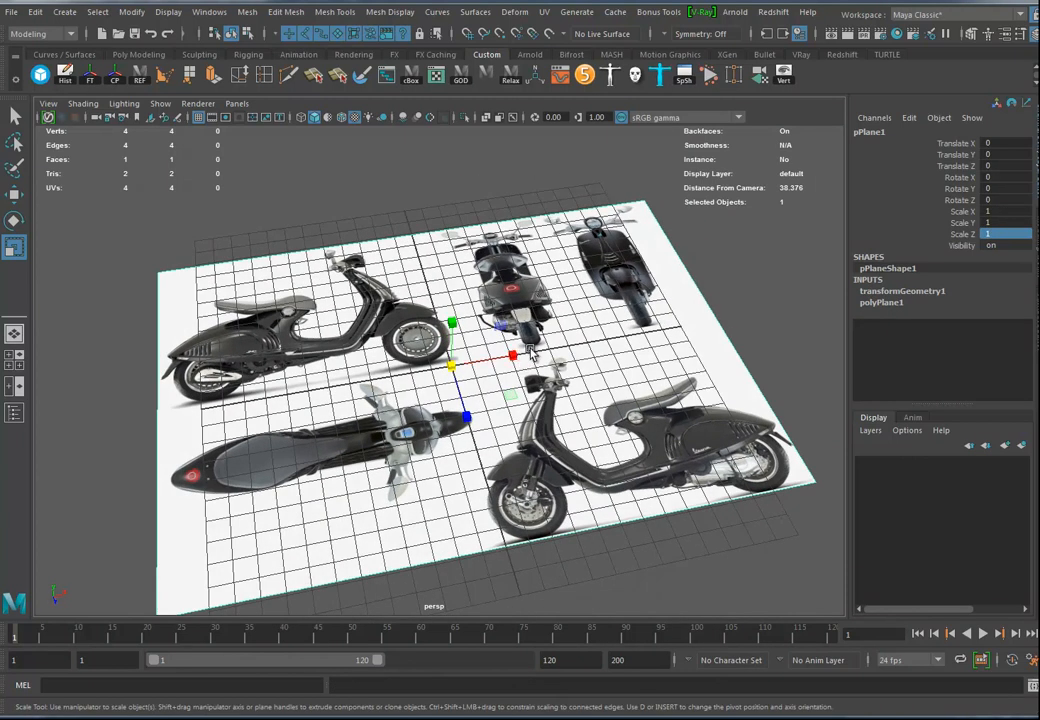
left_click_drag(458, 287, 533, 402, "alt")
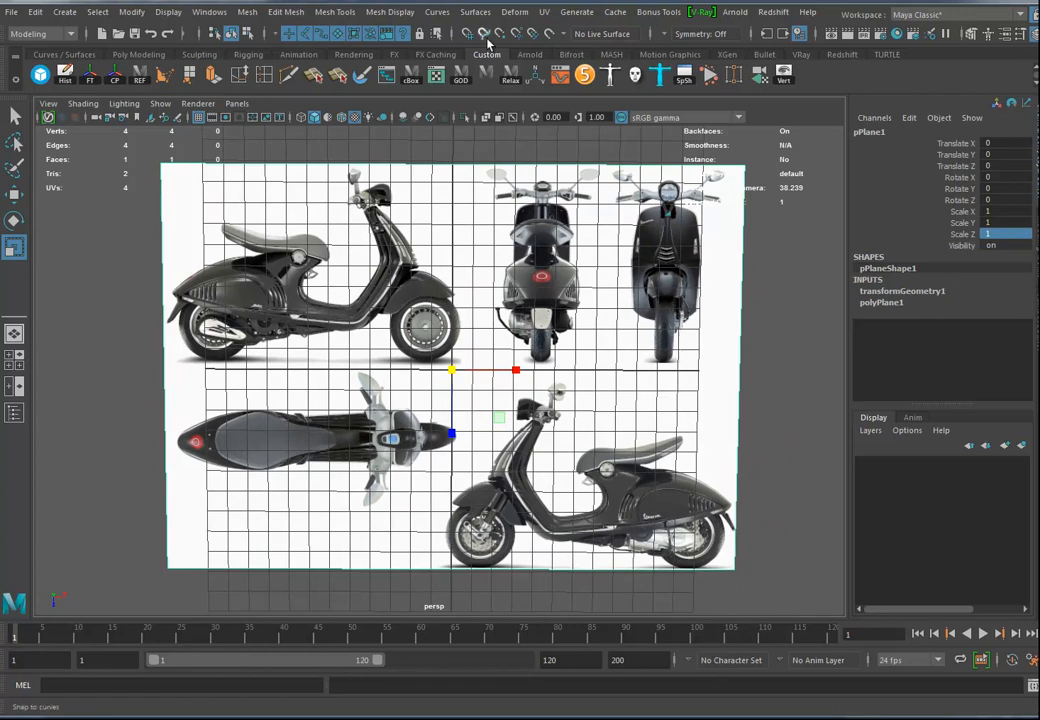
left_click(199, 119)
left_click_drag(486, 243, 476, 204, "alt")
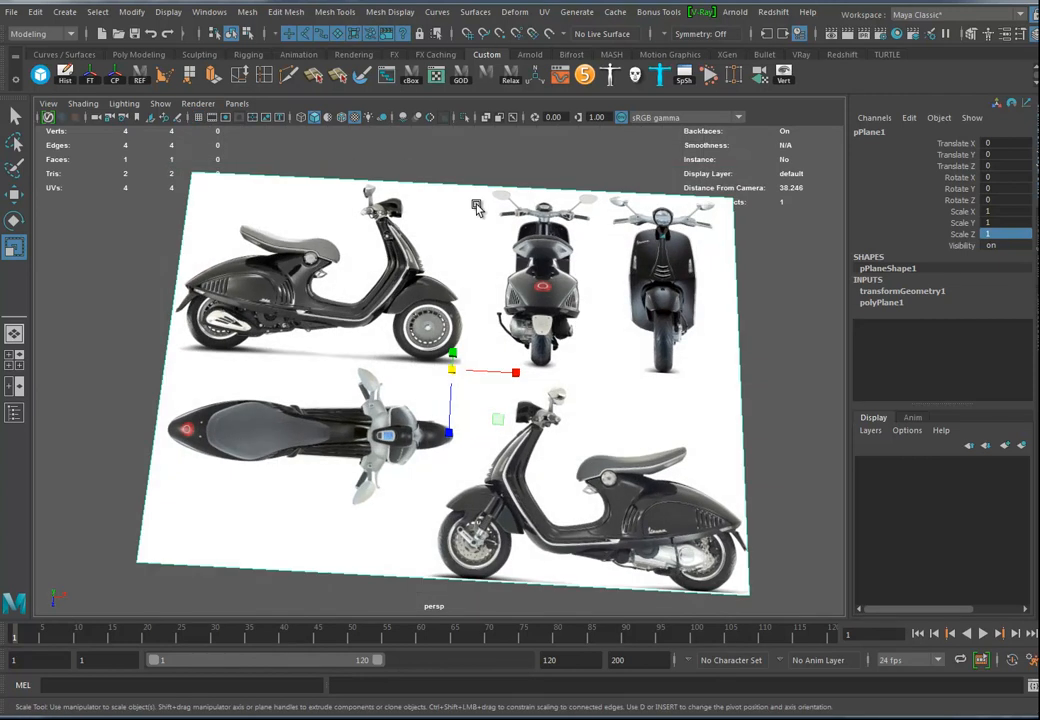
Insert one edge loop between the upper and lower scooter images and two more on either side of the rear view
left_click(265, 76)
left_click_drag(165, 367, 165, 358)
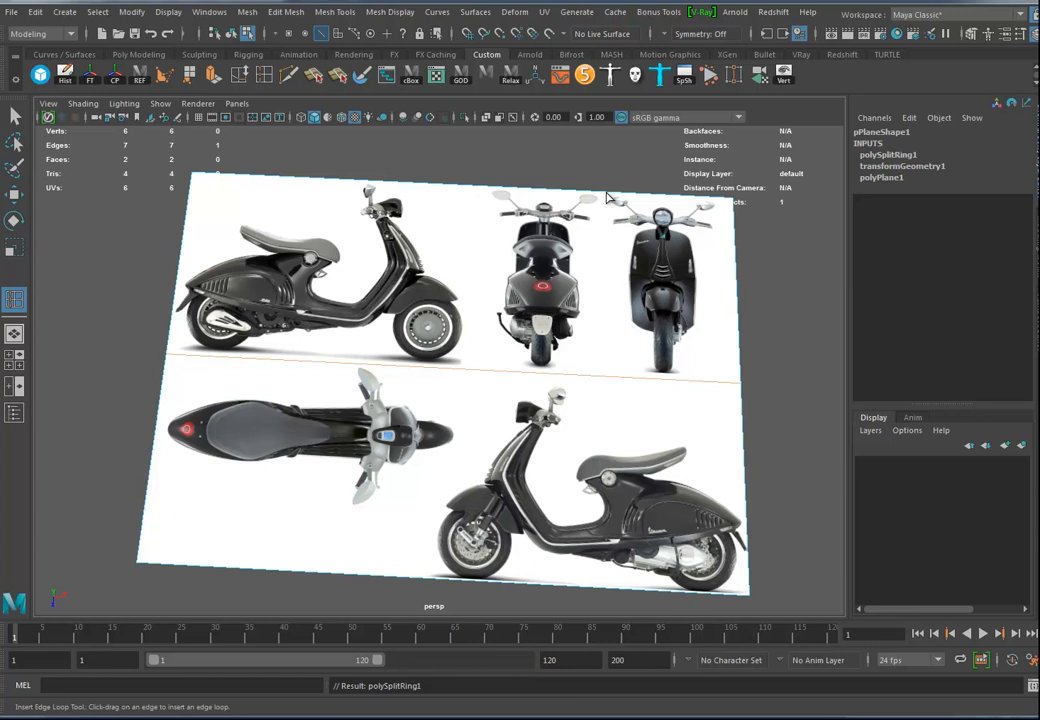
left_click_drag(605, 196, 605, 196)
left_click(480, 188)
left_click_drag(483, 190, 492, 418, "alt")
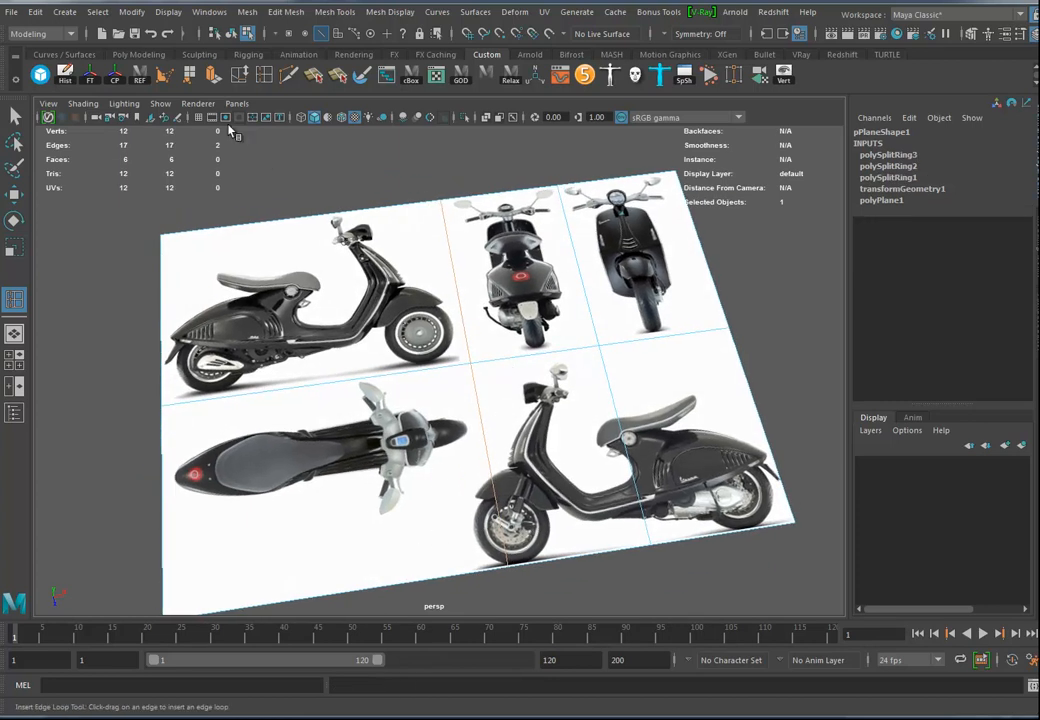
Cut a diagonal edge with Multi-Cut between the top-view scooter and the lower side view, from the middle edge to the plane's lower border
left_click(238, 70)
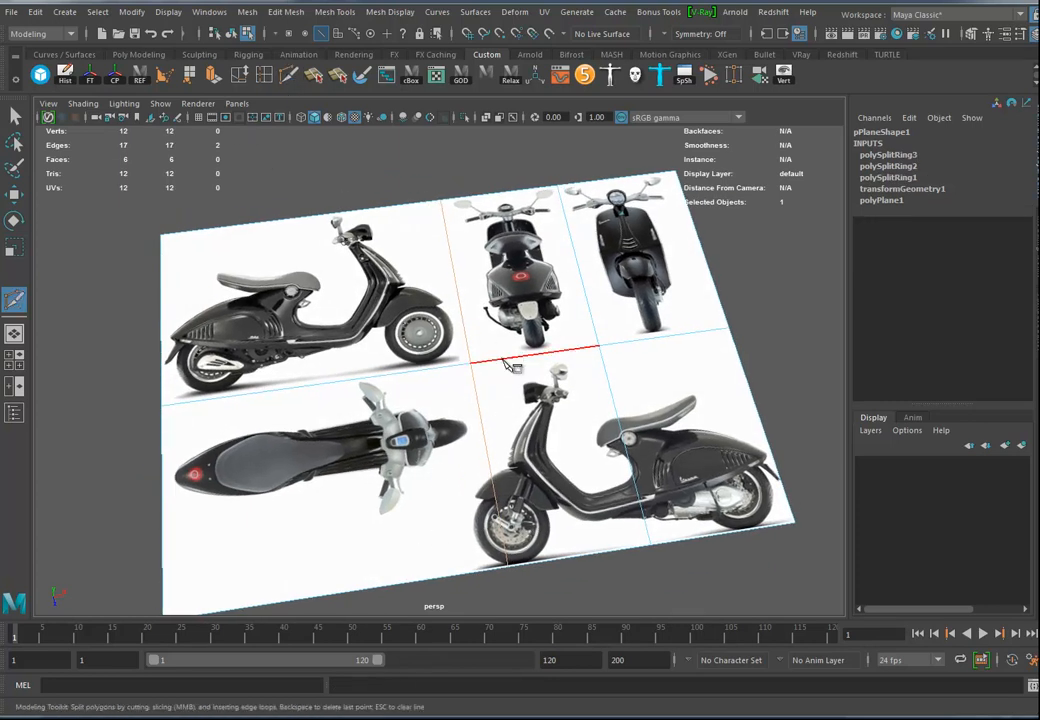
left_click(503, 359)
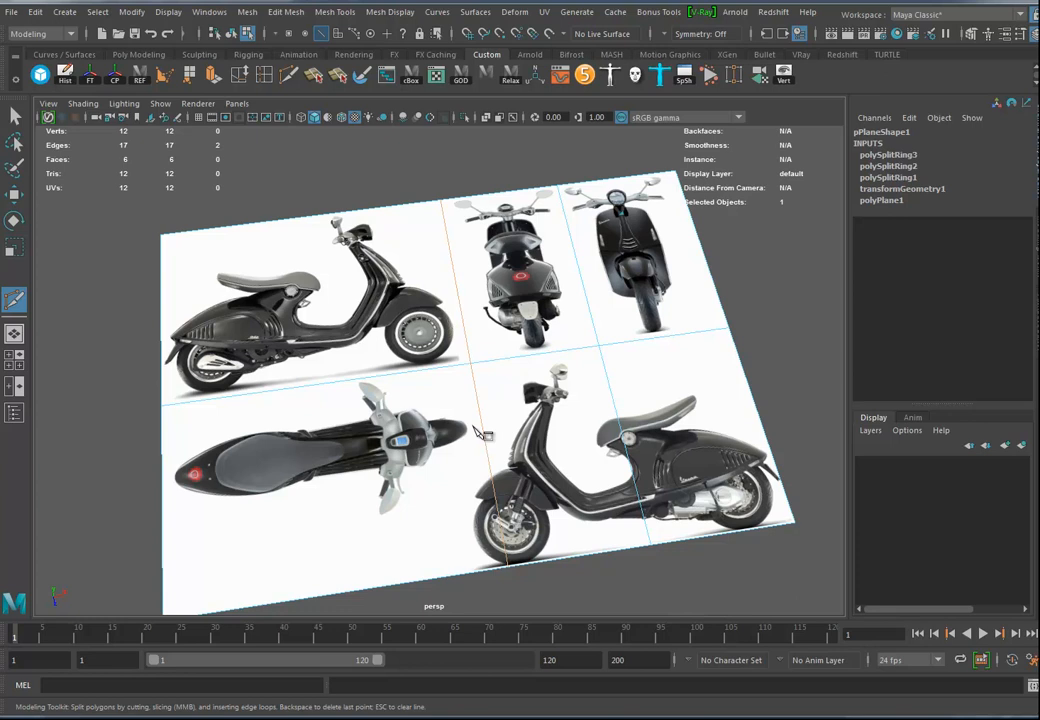
left_click(432, 579)
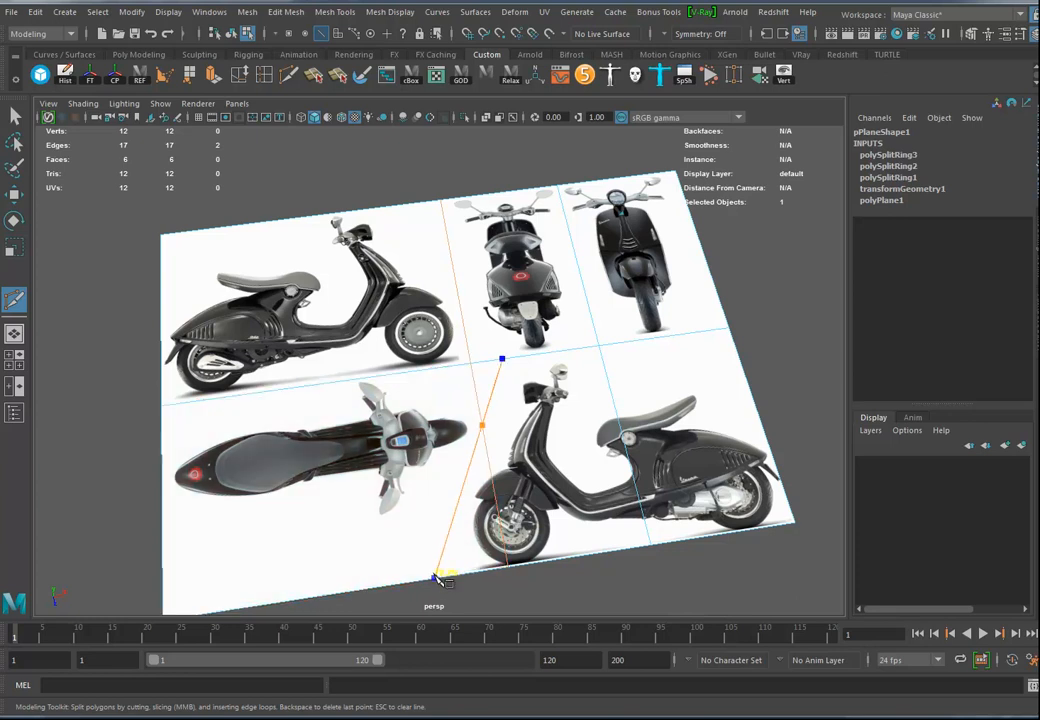
left_click_drag(437, 584, 563, 455, "alt")
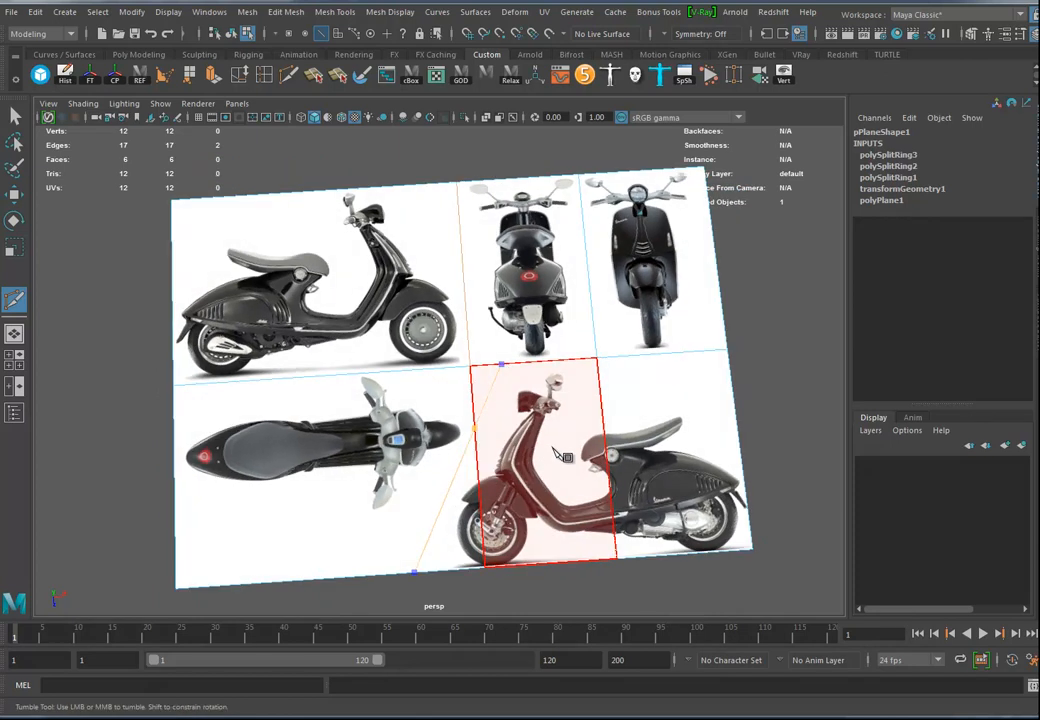
right_click(553, 448)
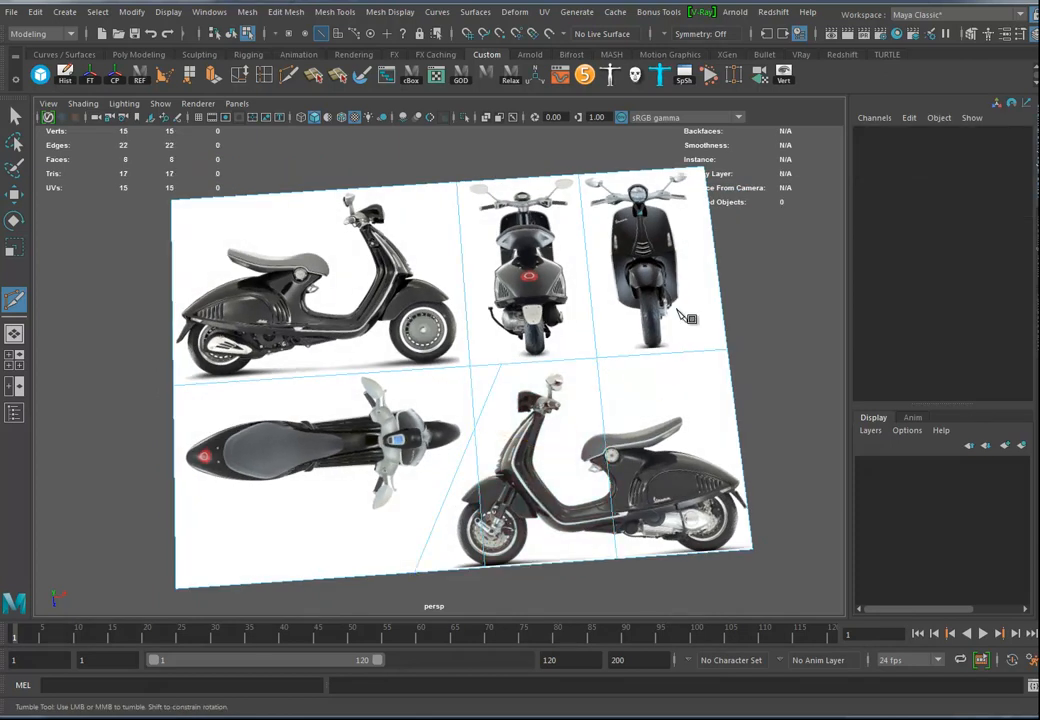
Delete both segments of the lengthwise edge that cross the diagonal cut in the plane's lower half
left_click_drag(718, 380, 682, 412, "alt")
left_click(14, 197)
left_click_drag(646, 358, 621, 339, "alt")
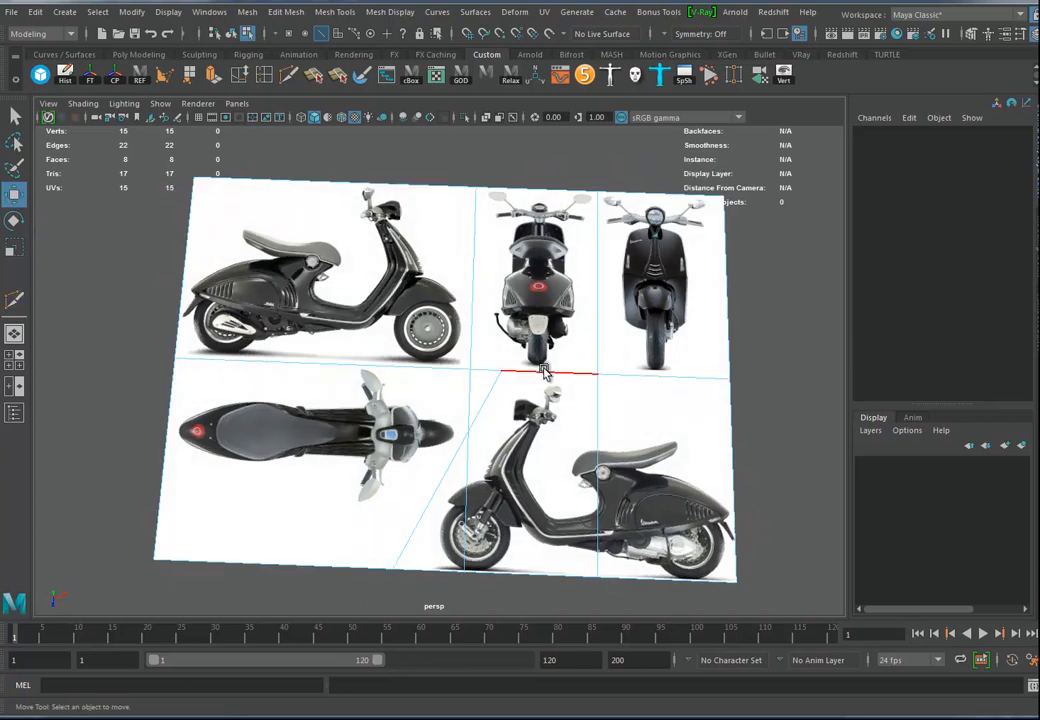
left_click(466, 500)
key("Delete")
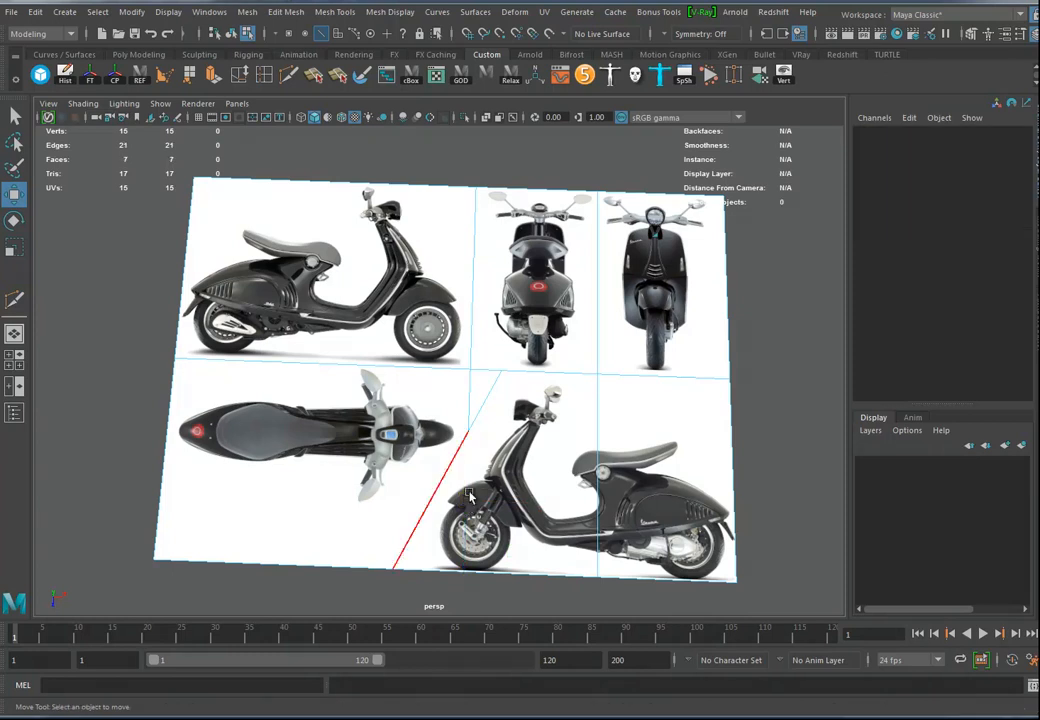
left_click(467, 402)
key("Delete")
Delete the leftover vertices on the diagonal cut and on the plane's lower border
right_click_drag(480, 344, 395, 346)
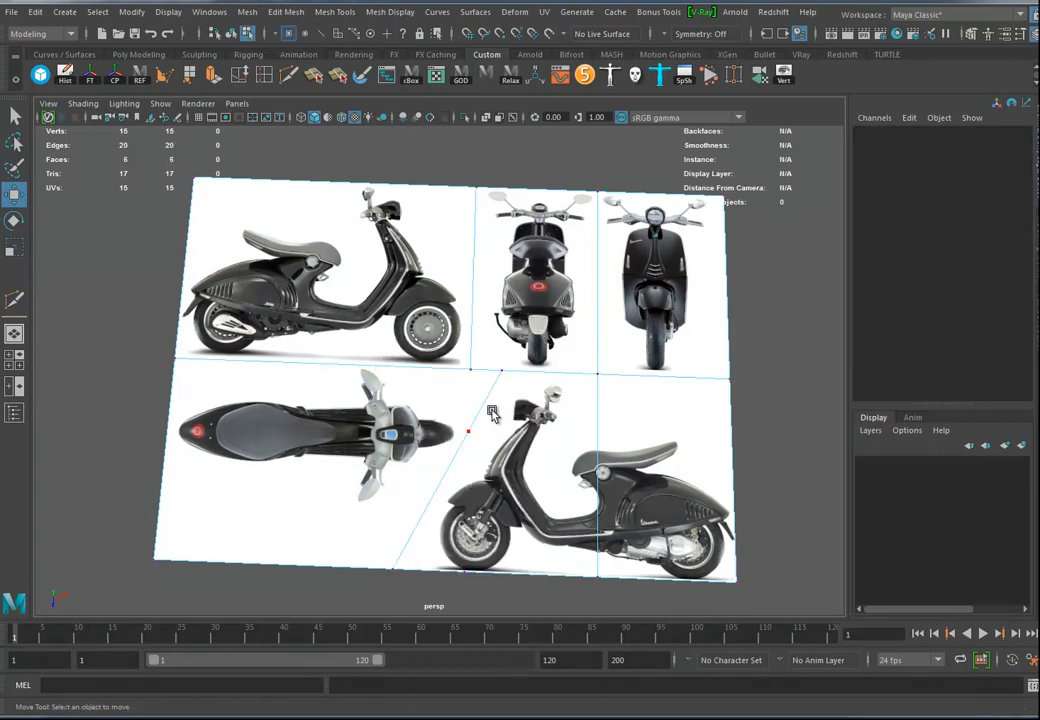
left_click_drag(455, 632, 454, 627)
key("Delete")
Select all the plane's interior edges and detach them so the scooter images become separate pieces
left_click_drag(556, 387, 470, 310, "alt")
right_click_drag(538, 350, 599, 322)
left_click_drag(761, 292, 175, 495)
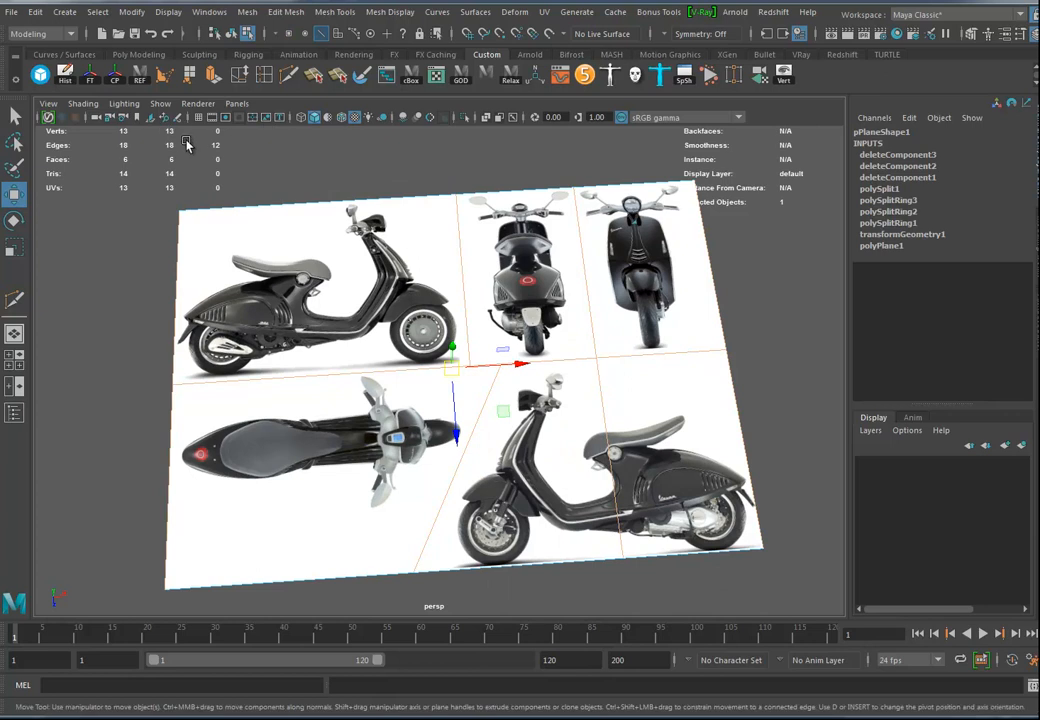
left_click(281, 13)
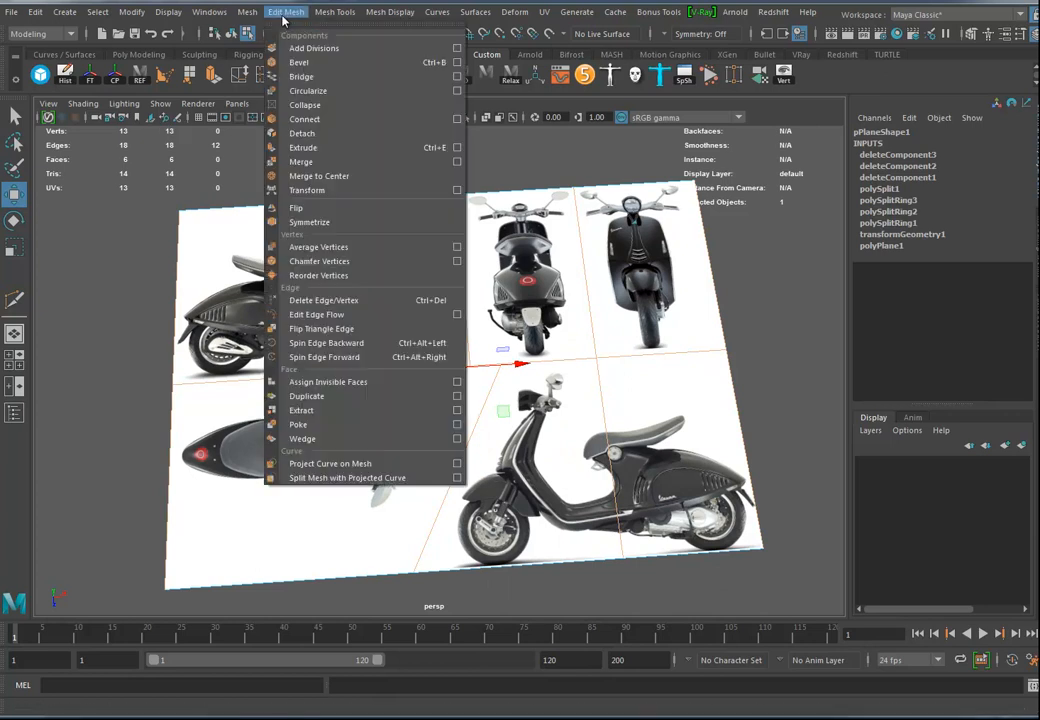
left_click(305, 133)
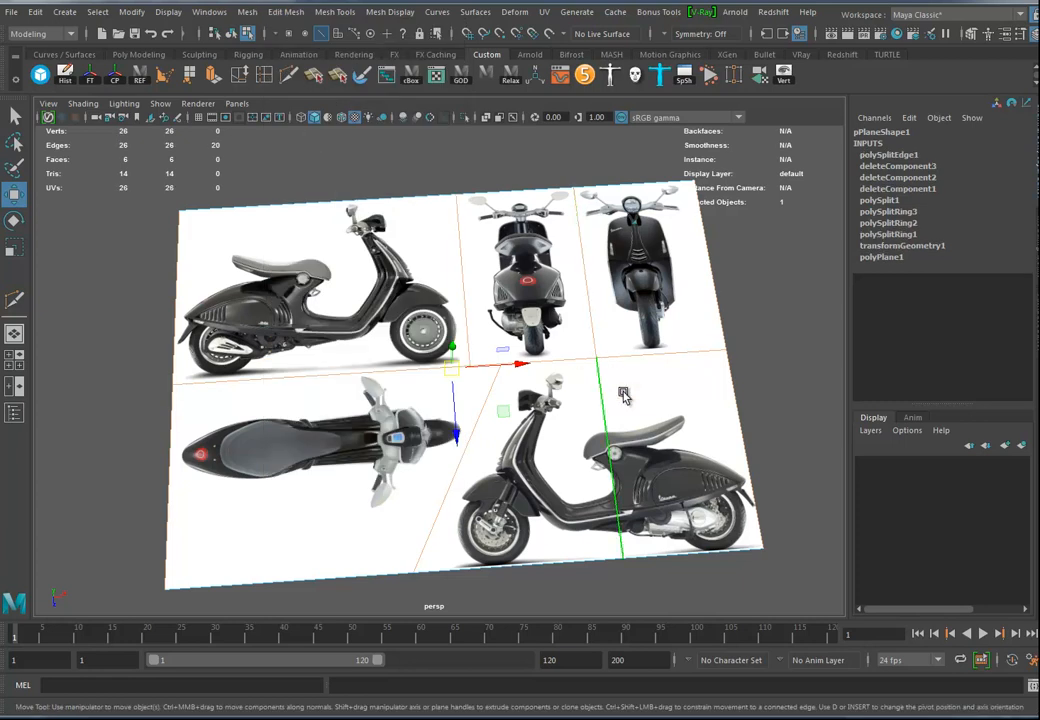
Return to object mode and delete the plane's construction history
right_click_drag(592, 313, 645, 293)
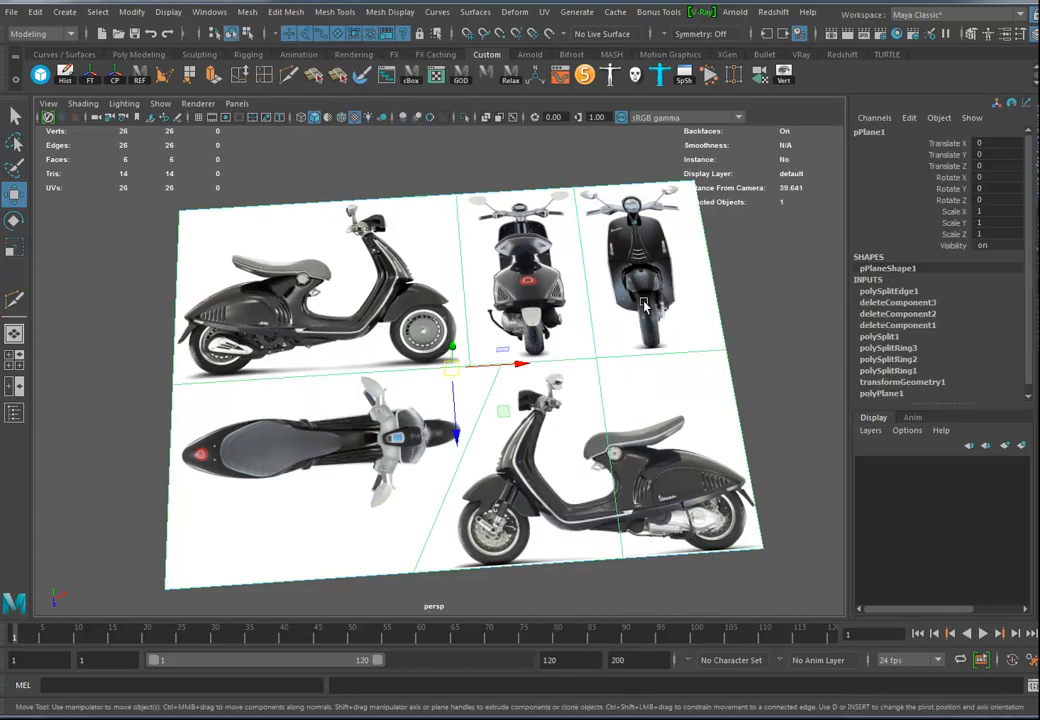
key("alt+shift+d")
left_click_drag(632, 359, 699, 348, "alt")
right_click_drag(699, 348, 660, 352, "alt")
left_click_drag(660, 352, 590, 355, "alt")
left_click_drag(578, 410, 580, 398, "alt")
mouse_move(678, 430)
left_mouse_down("alt")
mouse_move(685, 300)
mouse_move(690, 440)
left_mouse_up("alt")
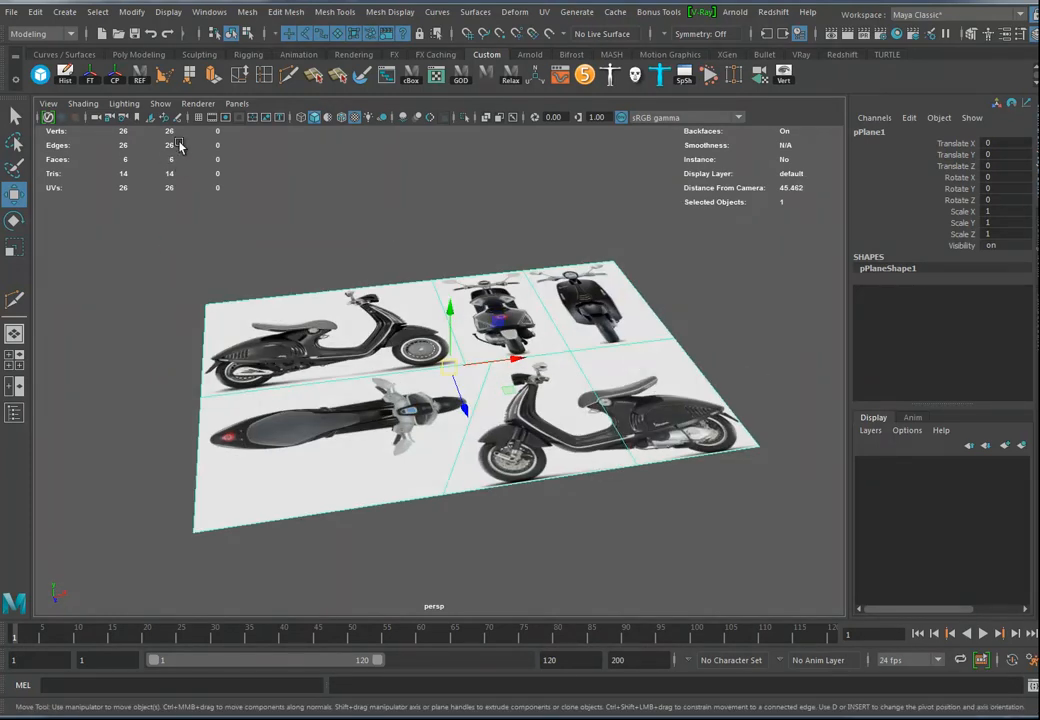
Show the grid again and rotate the plane 90 degrees about Y
left_click(198, 117)
left_click_drag(529, 406, 104, 571, "alt")
left_click_drag(52, 603, 484, 476, "alt")
key("e")
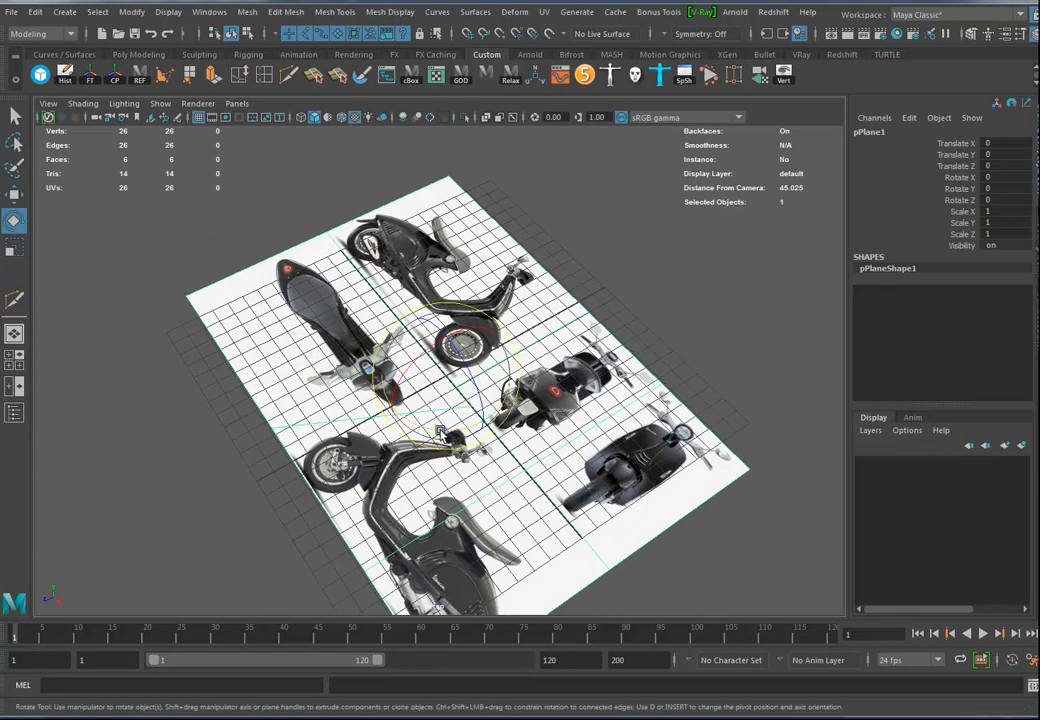
left_click_drag(443, 433, 527, 400)
left_click_drag(493, 443, 470, 512, "alt")
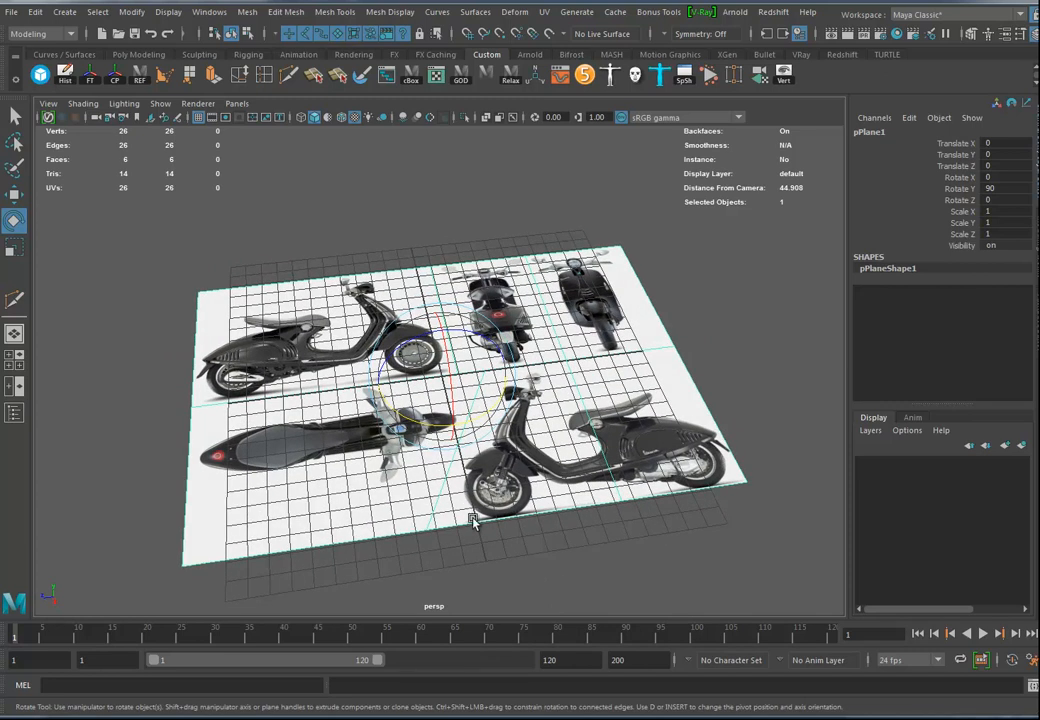
left_click_drag(467, 462, 450, 466, "alt")
left_click_drag(483, 414, 470, 448, "alt")
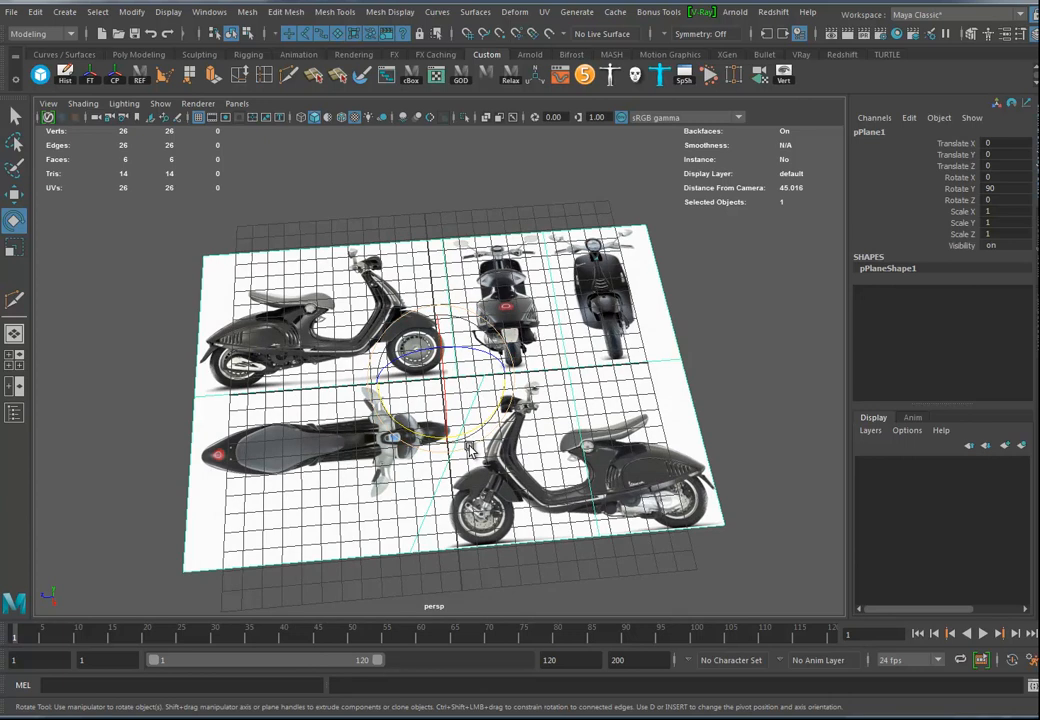
Rotate the reference plane about Y to -90 degrees
left_click_drag(475, 433, 445, 318)
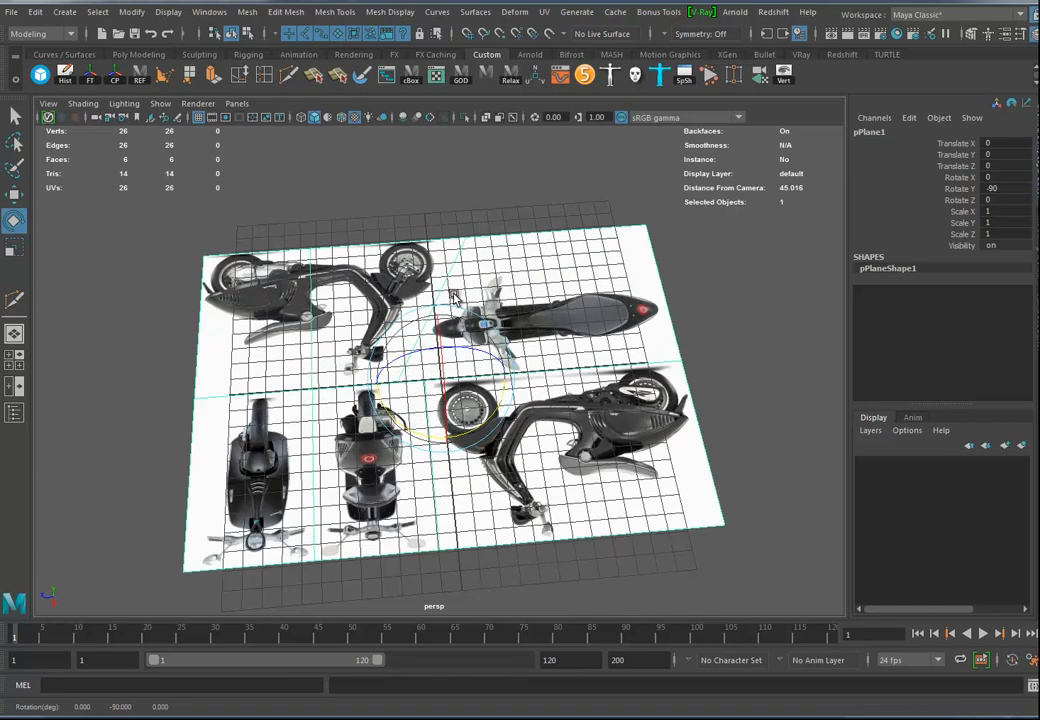
middle_click_drag(303, 272, 272, 249, "alt")
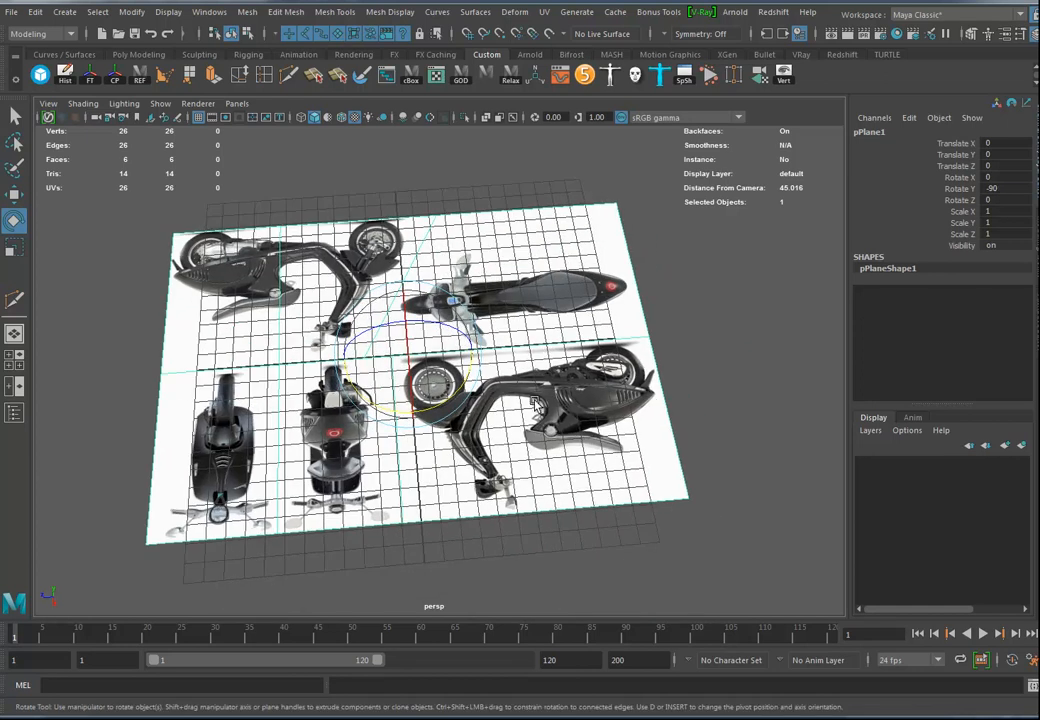
left_click_drag(557, 449, 472, 345, "alt")
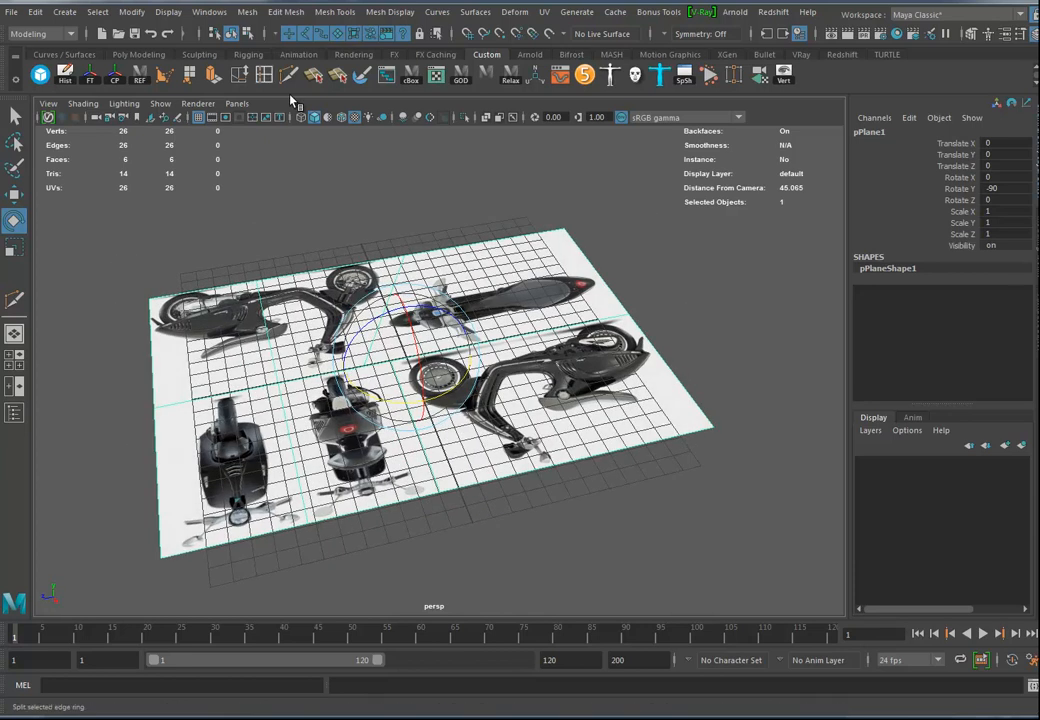
Separate the reference plane into individual mesh objects and delete their construction history
left_click(247, 12)
left_click(360, 78)
left_click_drag(530, 395, 483, 442, "alt")
left_click_drag(424, 332, 414, 372, "alt")
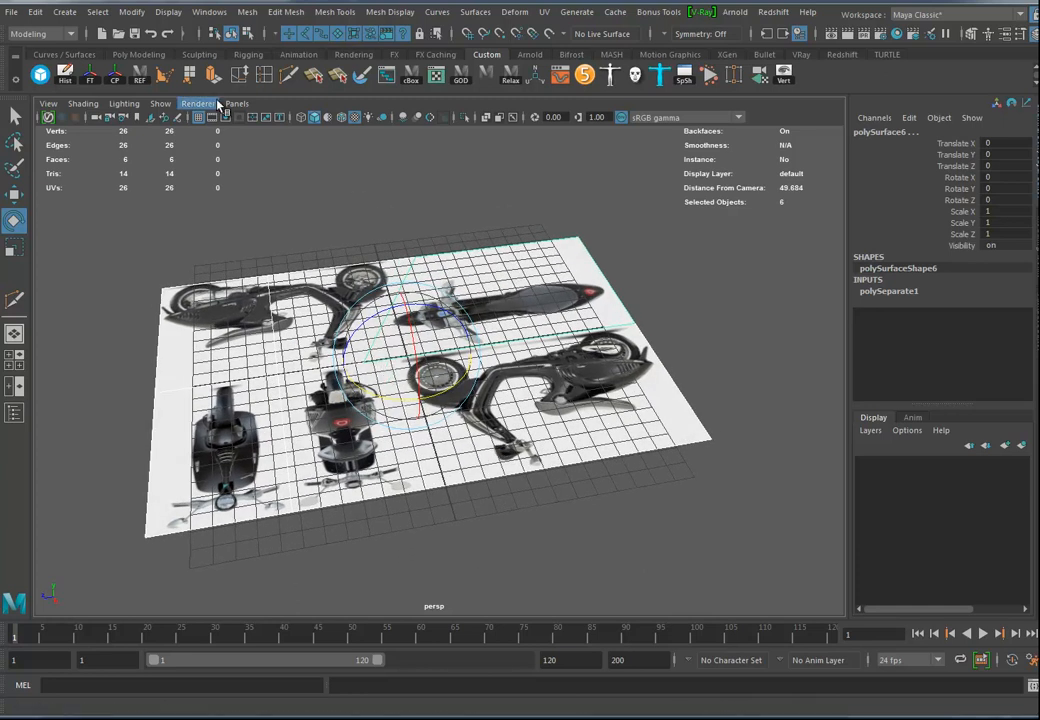
left_click(65, 80)
Stand the single-piece side view upright by rotating it 90 degrees about X
left_click_drag(520, 392, 401, 293, "alt")
left_click(556, 393)
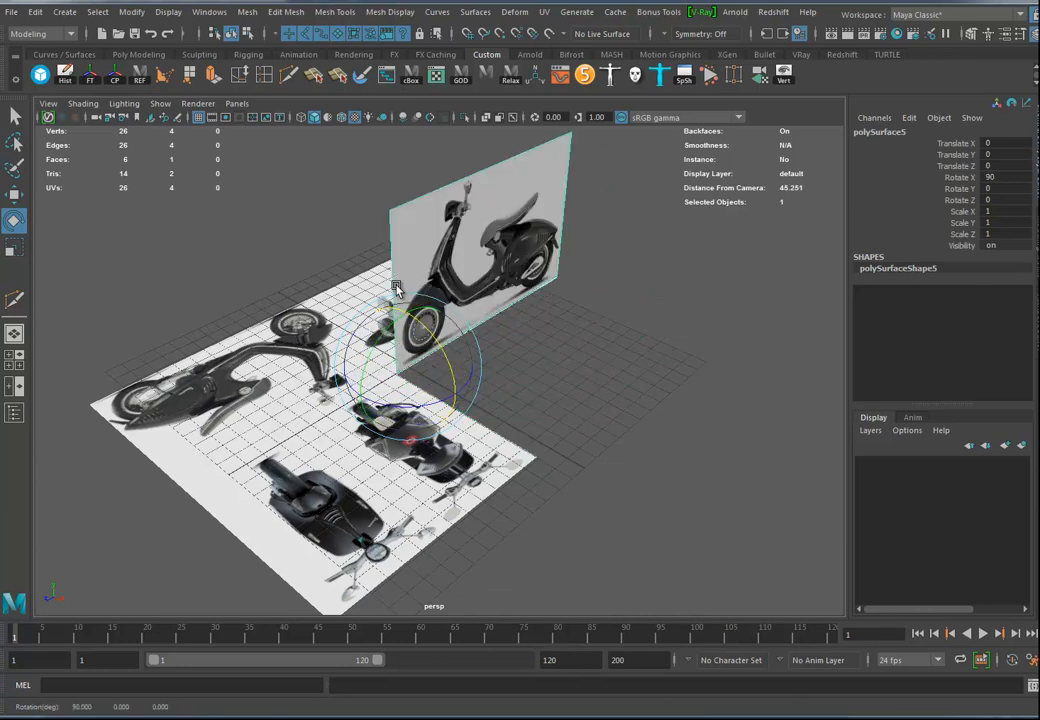
left_click_drag(521, 340, 503, 433, "alt")
Select the front-view and rear-view pieces together and rotate them 90 degrees about X and -90 degrees about Y
left_click(375, 401)
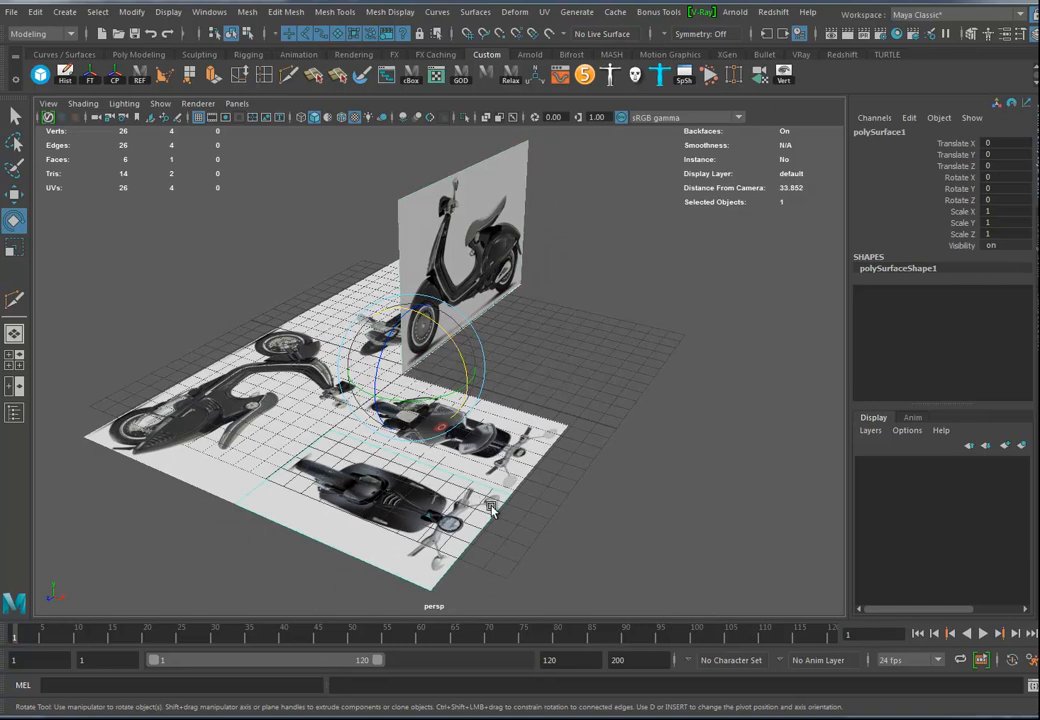
left_click(461, 364, "shift")
left_click_drag(464, 361, 365, 319)
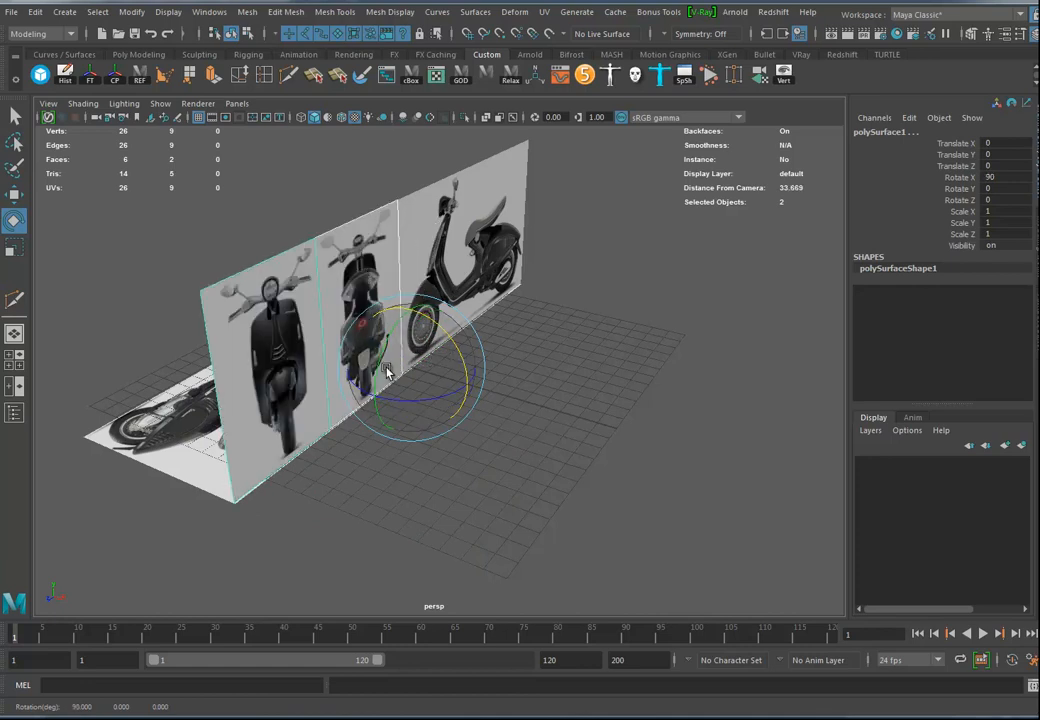
left_click_drag(559, 413, 352, 397, "alt")
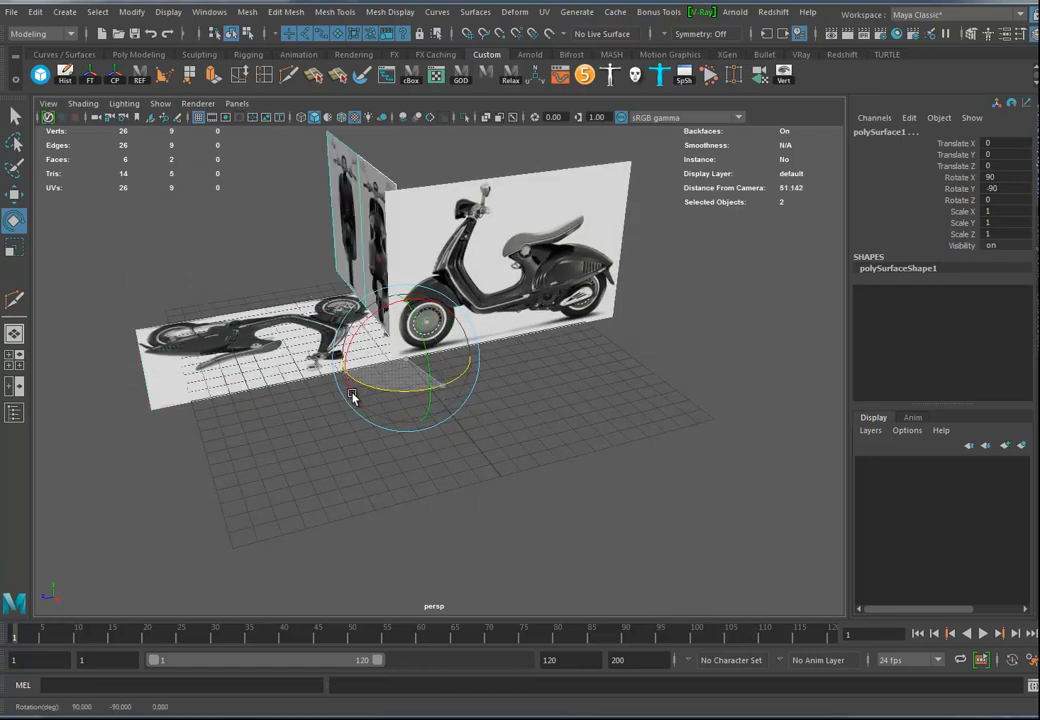
left_click_drag(432, 379, 556, 505, "alt")
left_click_drag(605, 284, 557, 367, "alt")
left_click(347, 519)
left_click_drag(613, 435, 527, 289, "alt")
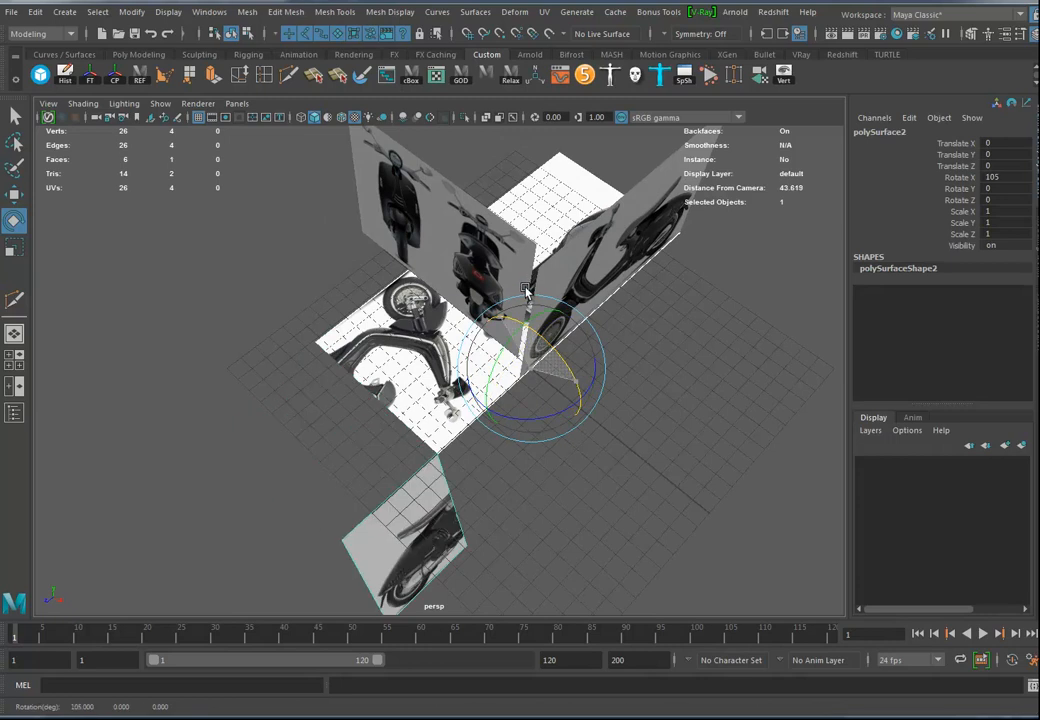
key("ctrl+z")
Select both halves of the remaining flat side view and combine them into one mesh
left_click_drag(448, 476, 628, 422, "alt")
right_click_drag(516, 346, 552, 328)
left_click(492, 385, "shift")
left_click_drag(492, 385, 486, 417, "alt")
right_click_drag(486, 417, 550, 417, "alt")
left_click(246, 12)
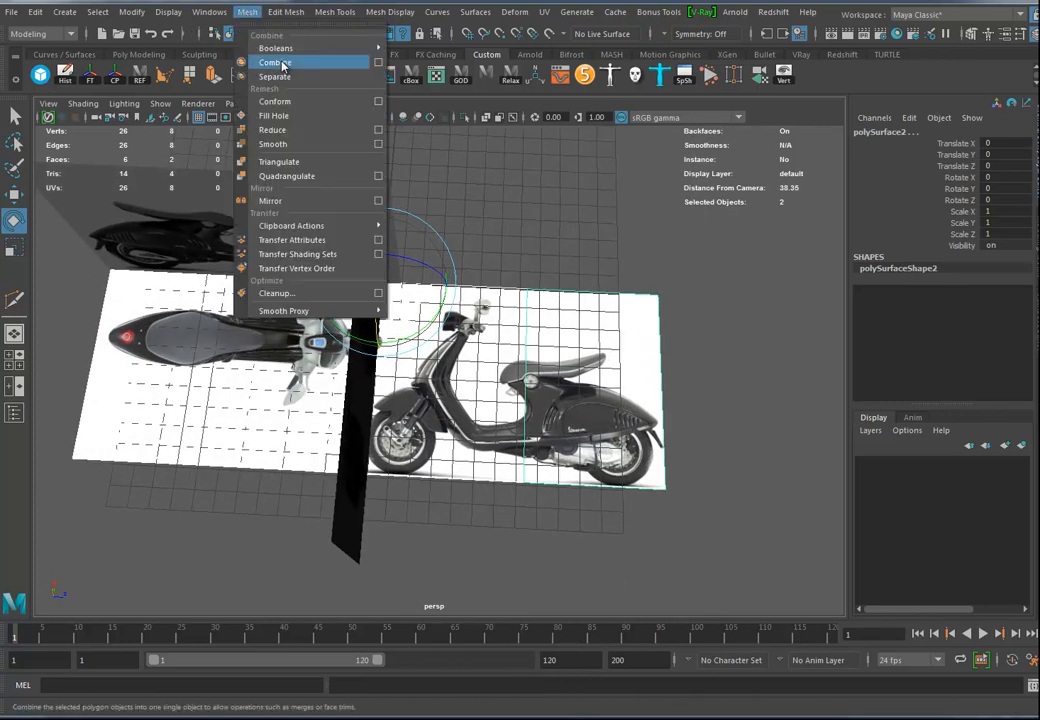
left_click(262, 61)
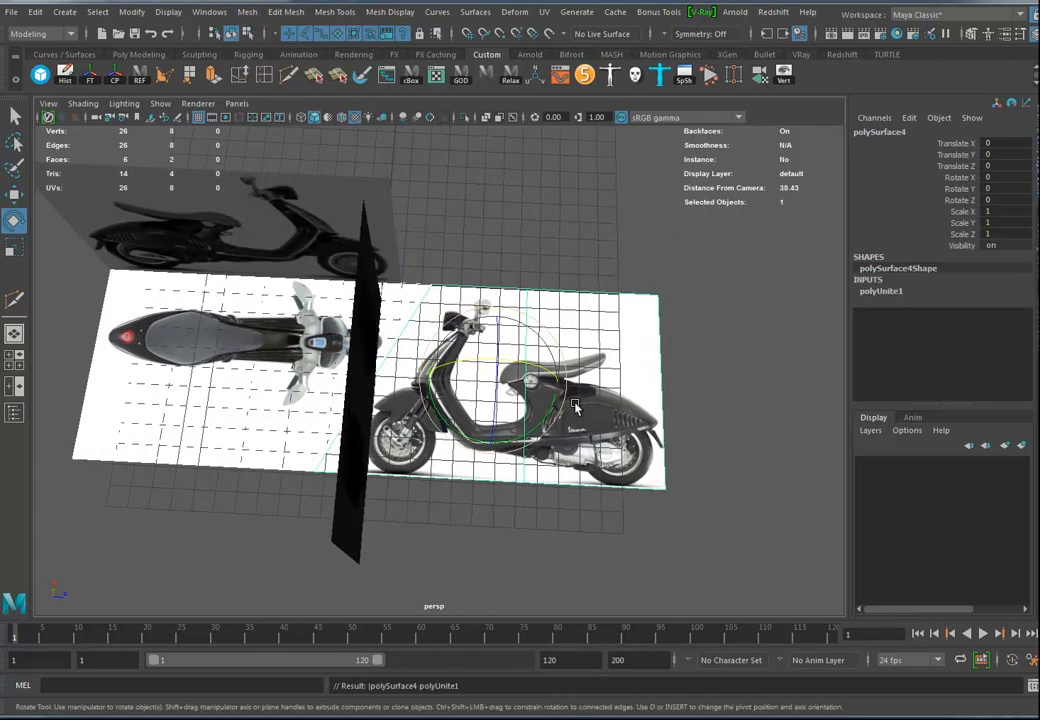
Merge the combined side view's vertices with a 0.001 threshold, delete its dividing edge and return to object mode
left_click(287, 12)
left_click(311, 161)
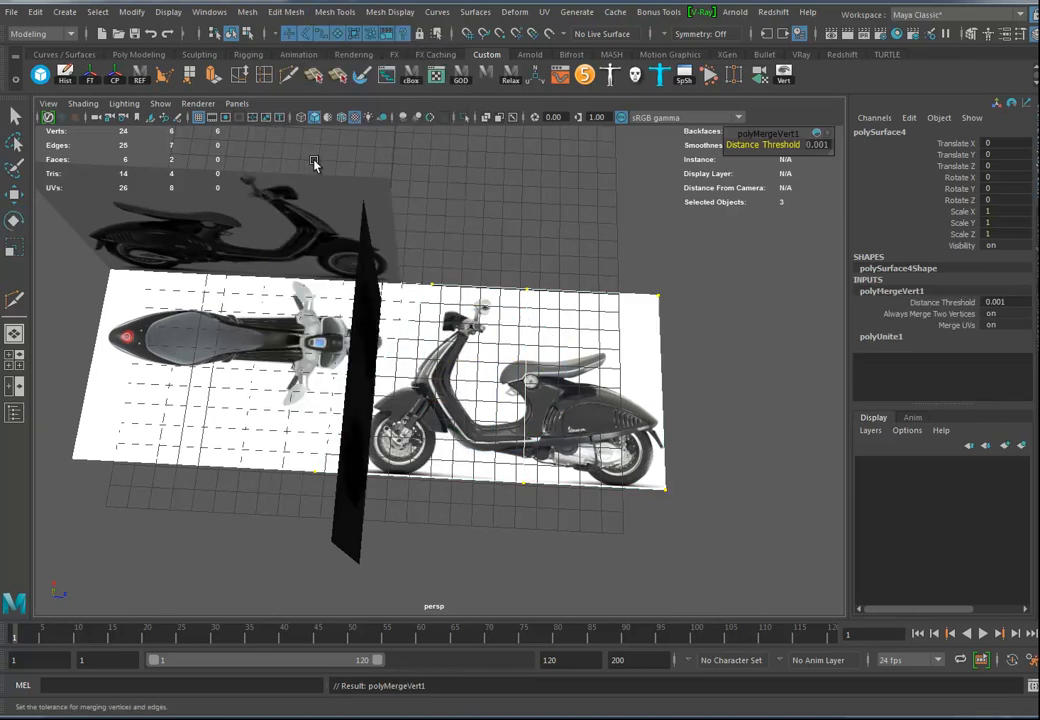
right_click_drag(558, 346, 556, 305)
right_click_drag(527, 383, 457, 396, "shift")
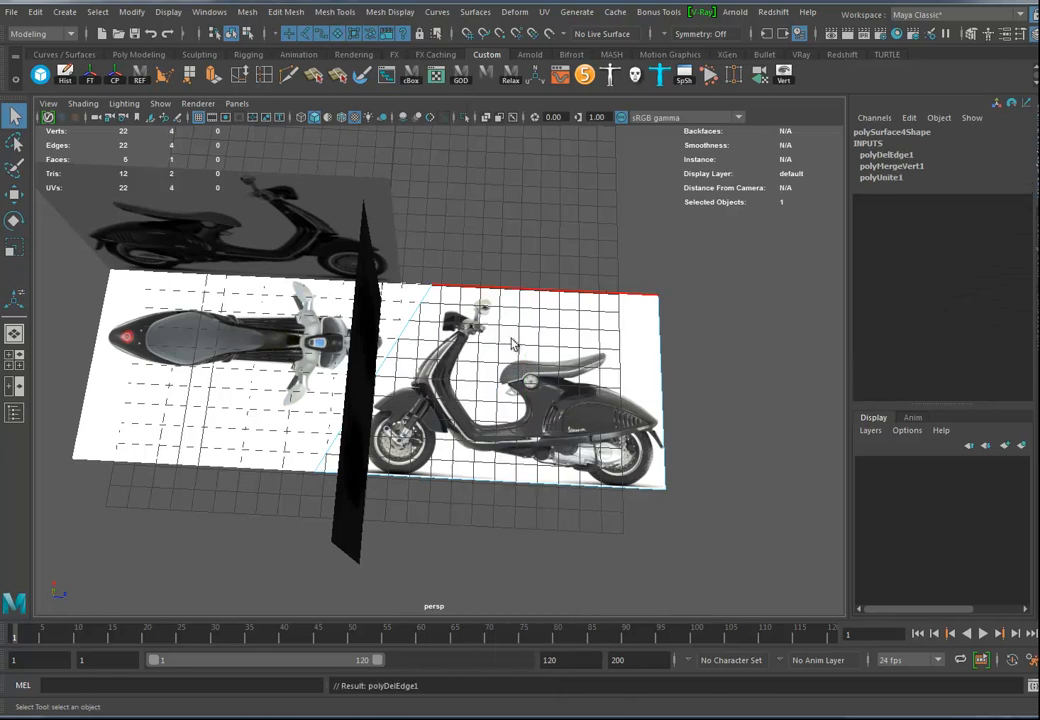
left_click_drag(398, 322, 508, 334, "alt")
right_click_drag(508, 334, 546, 313)
left_click_drag(546, 313, 490, 315, "alt")
Snap the combined side-view piece's pivot to the center of the grid
left_click(14, 220)
left_click_drag(556, 362, 515, 367, "alt")
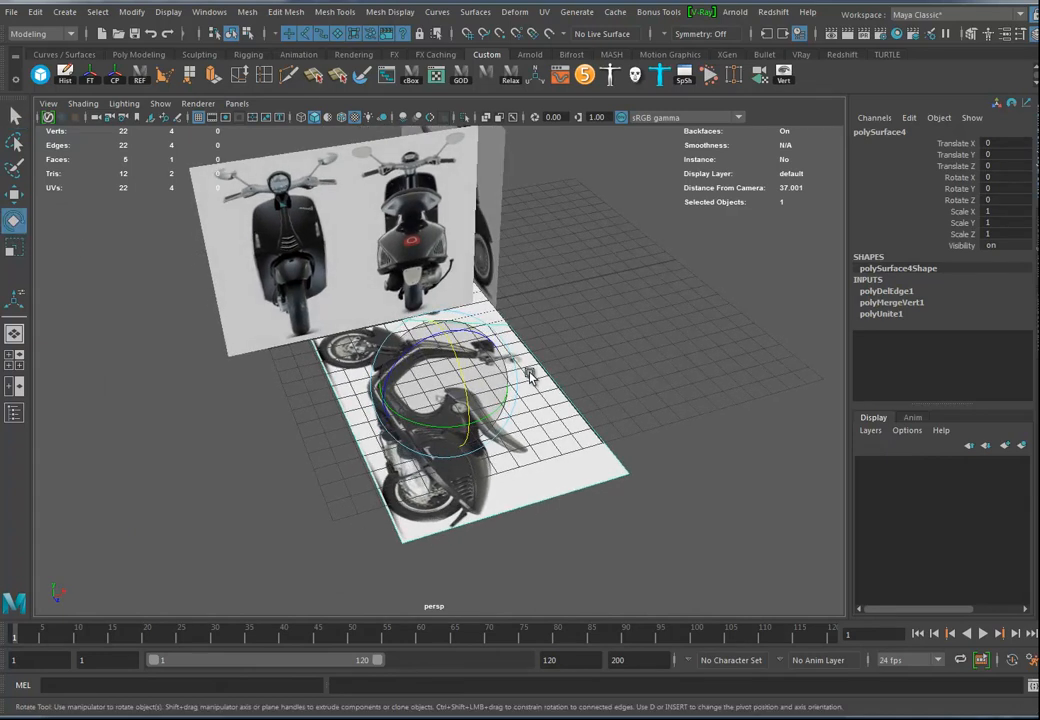
left_click_drag(571, 336, 461, 387, "alt")
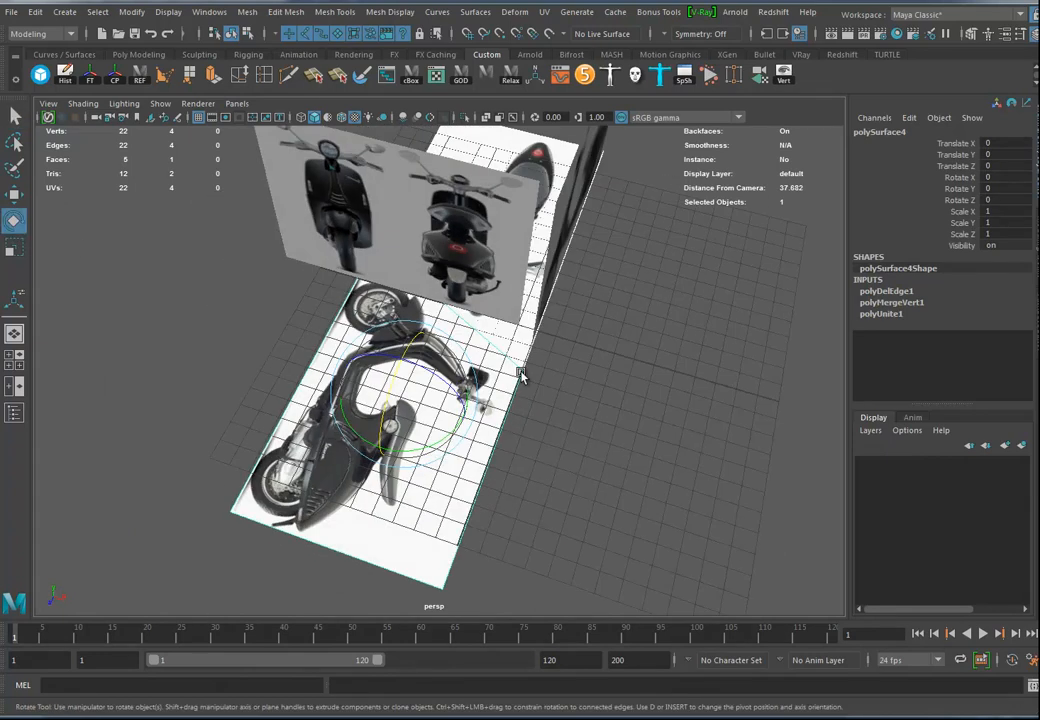
key("d")
key("x")
middle_click_drag(514, 349, 539, 333)
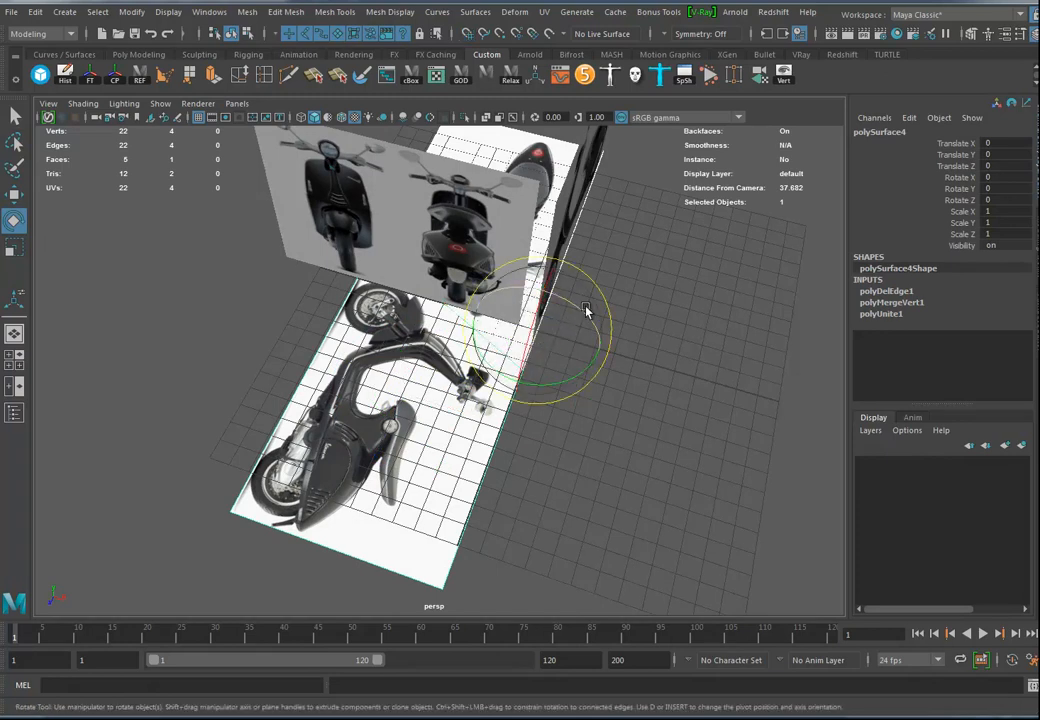
Rotate the combined side-view piece to 90 degrees about Z and -180 degrees about X
left_click_drag(586, 311, 504, 262)
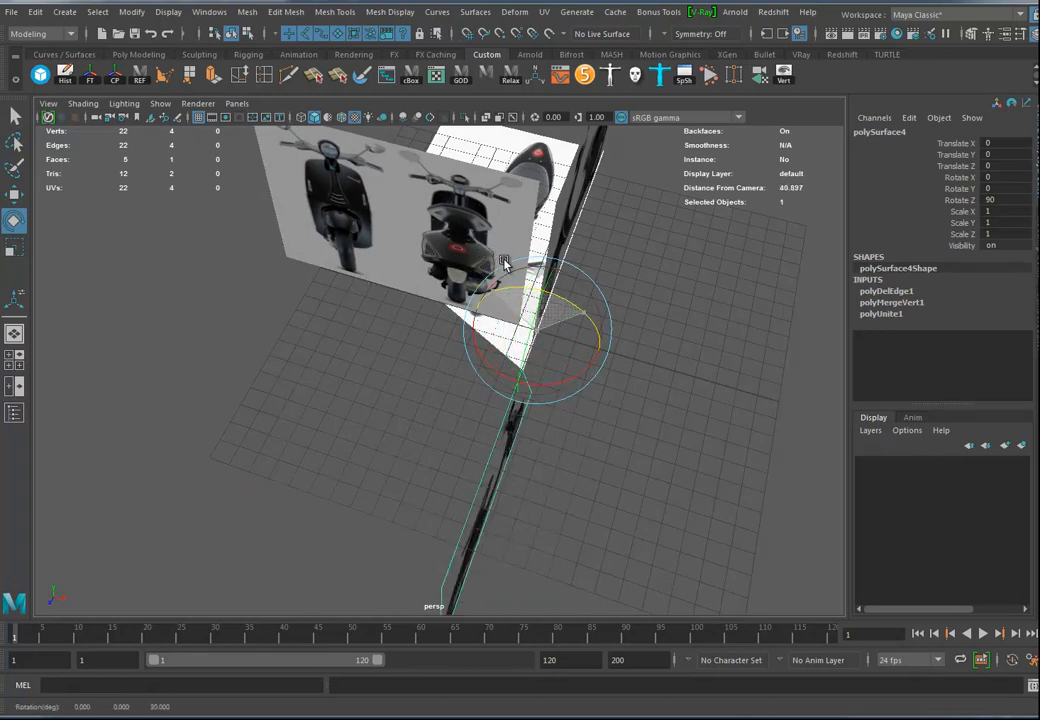
left_click_drag(585, 440, 420, 383, "alt")
left_click_drag(437, 505, 432, 330, "alt")
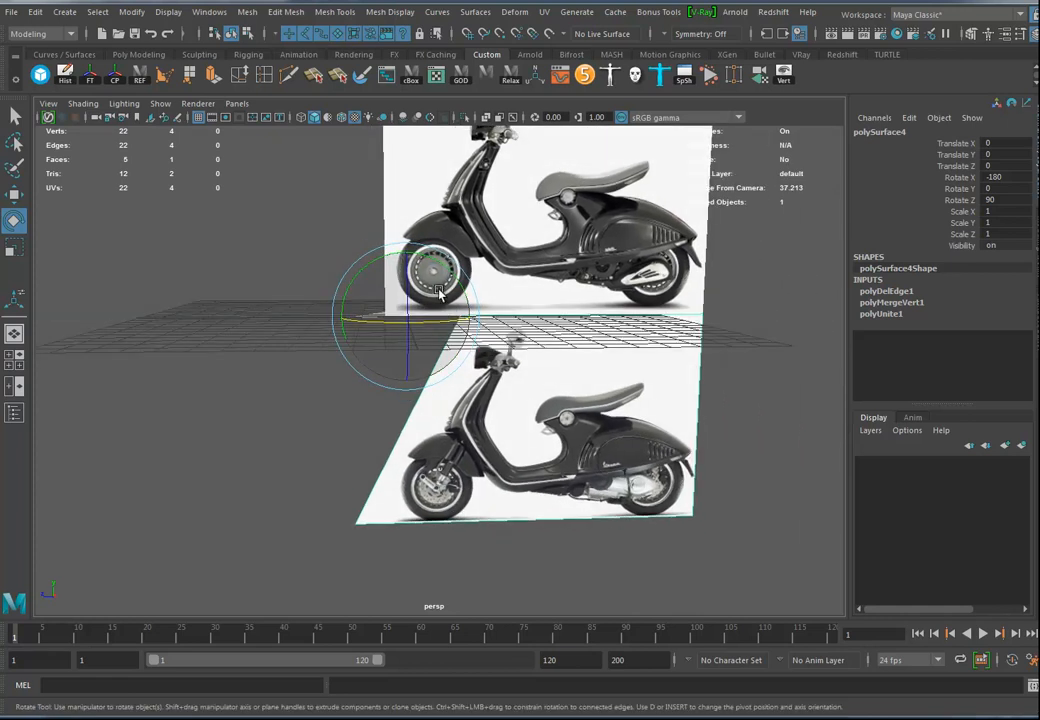
left_click_drag(617, 455, 513, 470, "alt")
mouse_move(616, 515)
left_mouse_down("alt")
mouse_move(600, 498)
mouse_move(618, 497)
left_mouse_up("alt")
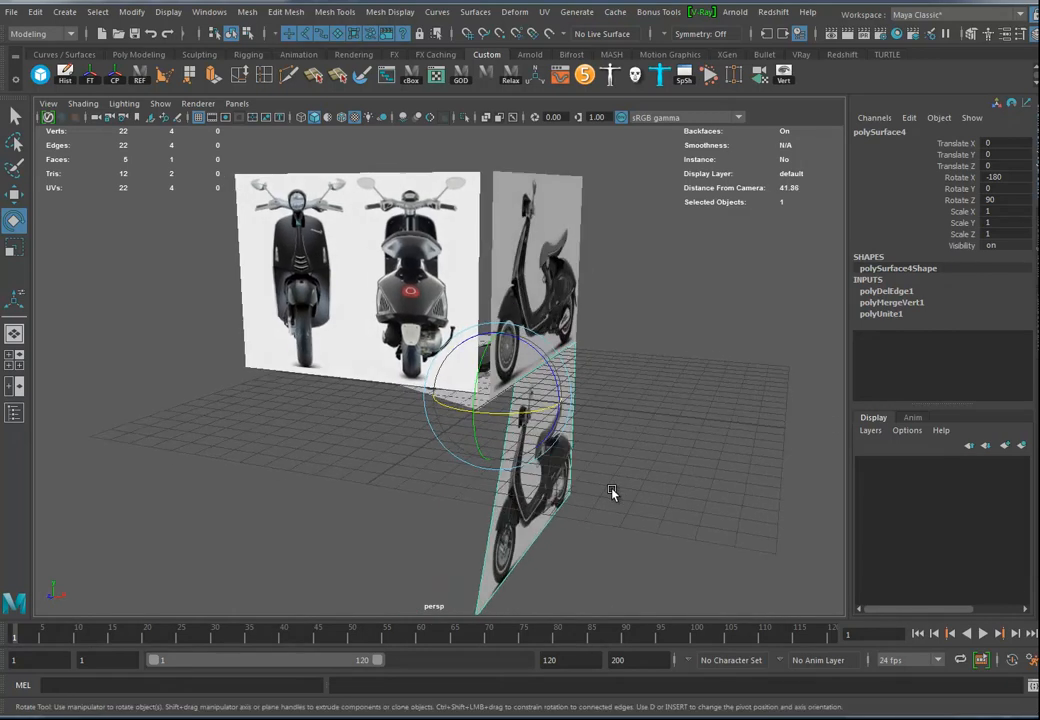
Raise the combined side-view piece to about 9.94 on Y and space the view pieces apart
key("w")
left_click_drag(505, 365, 506, 100)
left_click_drag(602, 305, 587, 320, "alt")
left_click_drag(570, 238, 585, 488)
right_click_drag(585, 488, 360, 481, "alt")
left_click_drag(360, 481, 458, 528, "alt")
Select both side-view pieces and the top-view piece and shift them sideways so the top view sits on the grid's center axis
left_click_drag(396, 484, 505, 388, "shift")
left_click_drag(398, 328, 536, 471)
key("space")
middle_click_drag(592, 367, 589, 532, "alt")
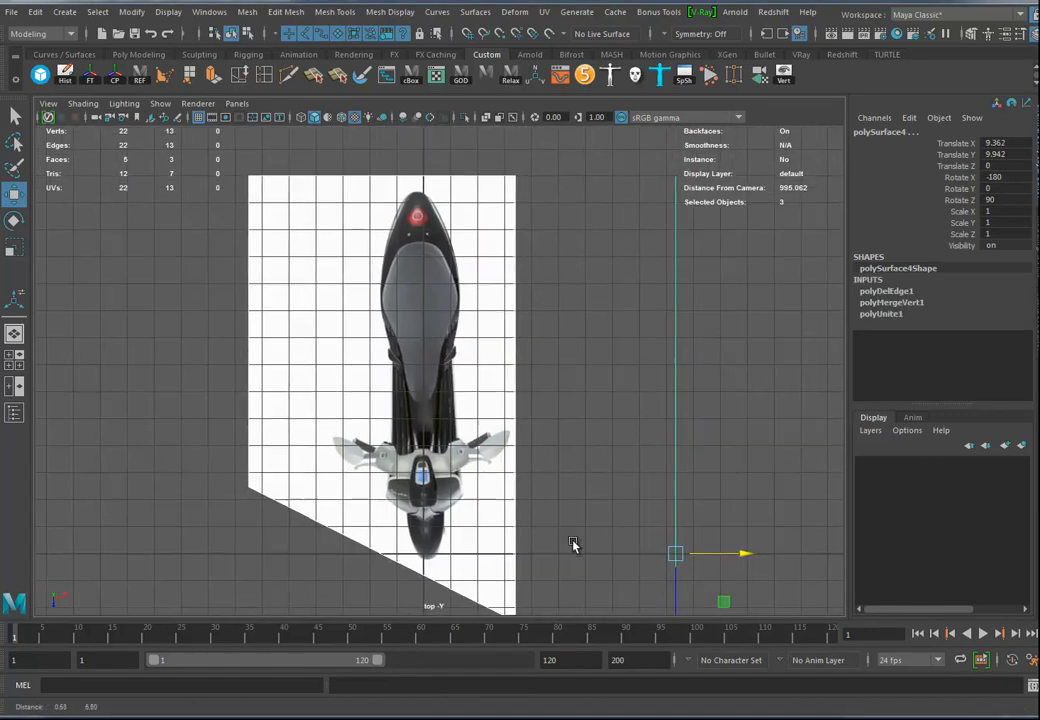
left_click_drag(756, 545, 754, 543)
Move the top-view piece's pivot sideways onto the grid's center axis at the scooter's nose
left_click(477, 432)
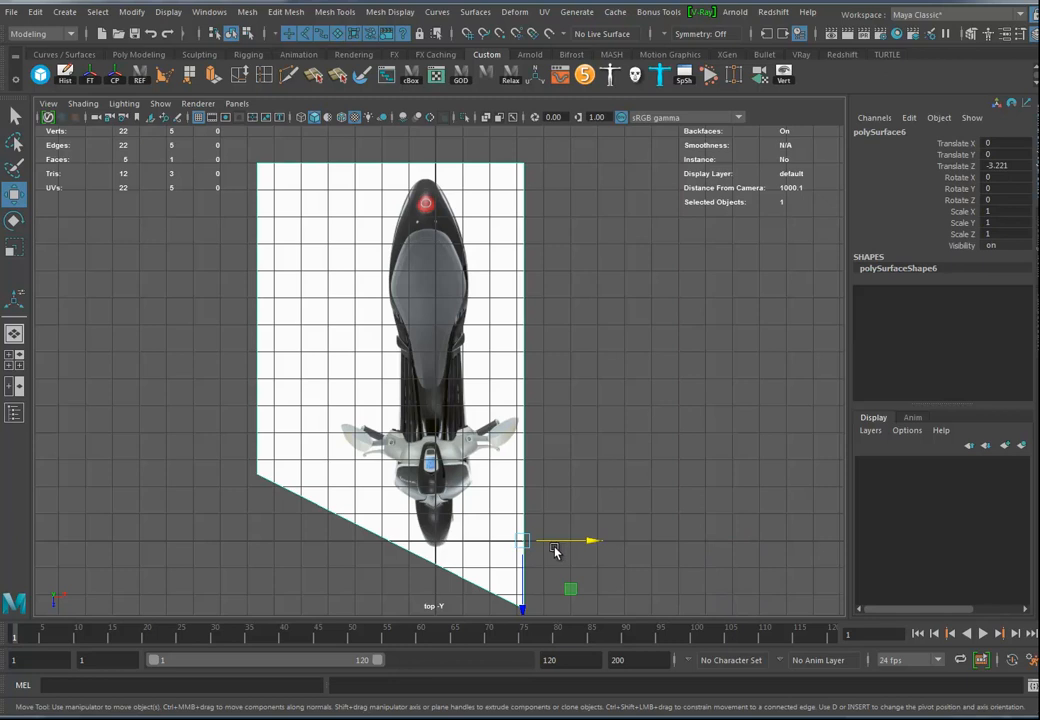
key("d")
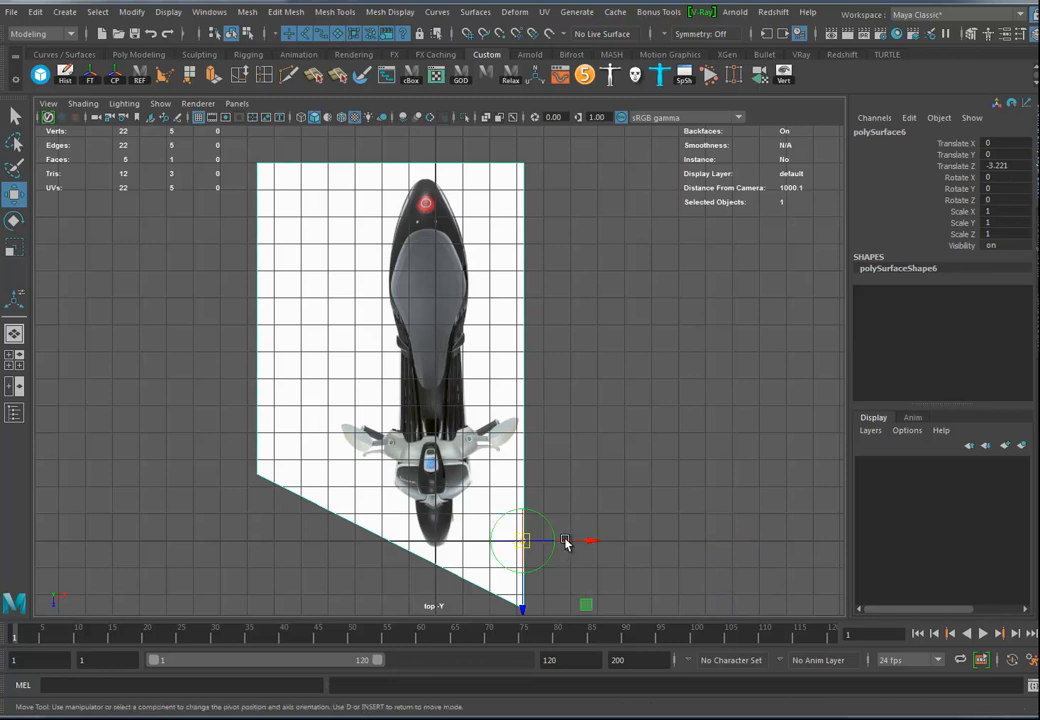
left_click_drag(568, 538, 436, 540)
key("d")
Straighten the top-view piece with a rotation of about -1.66 degrees about Y and freeze its transformations
key("e")
left_click_drag(478, 500, 479, 490)
middle_click_drag(593, 357, 634, 325)
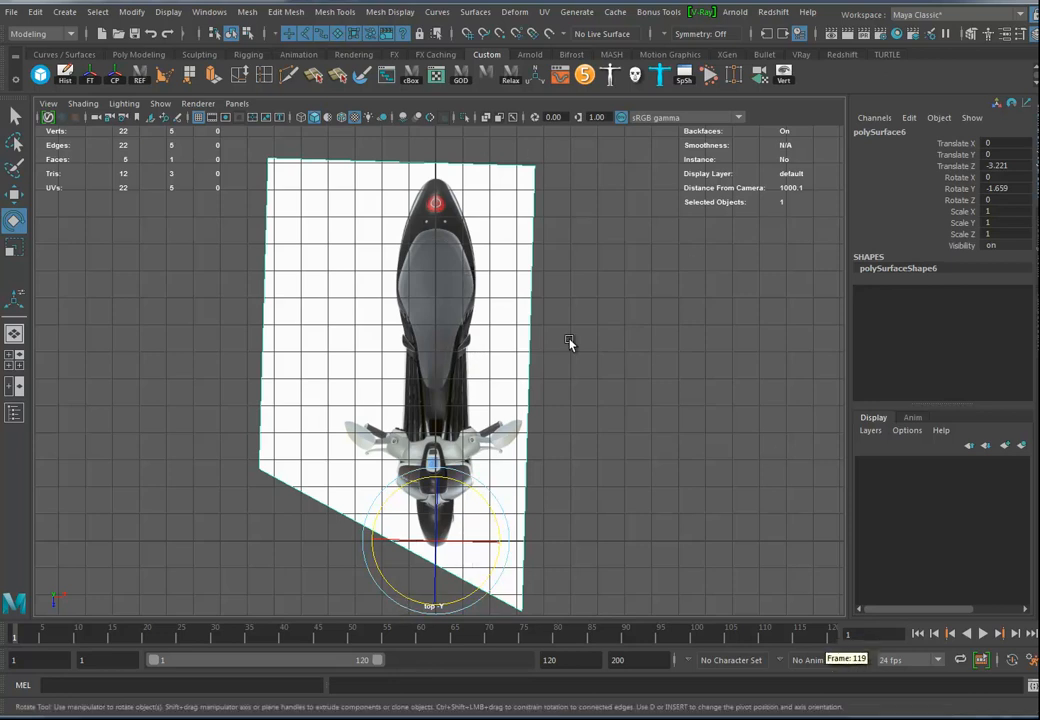
left_click(91, 76)
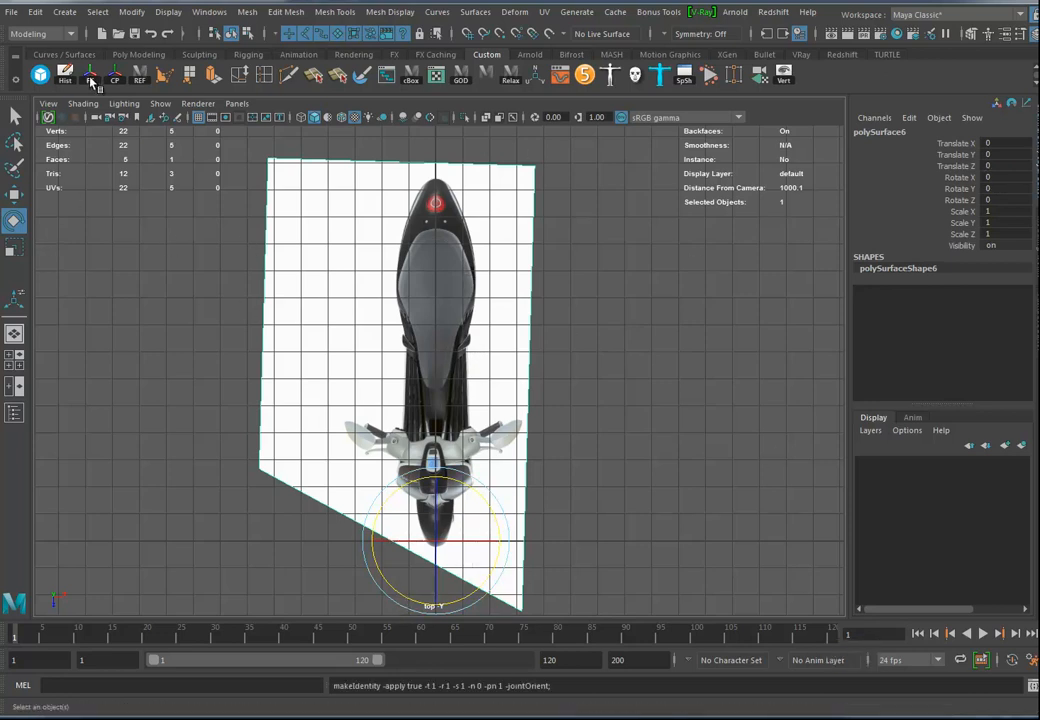
middle_click_drag(603, 340, 615, 339, "alt")
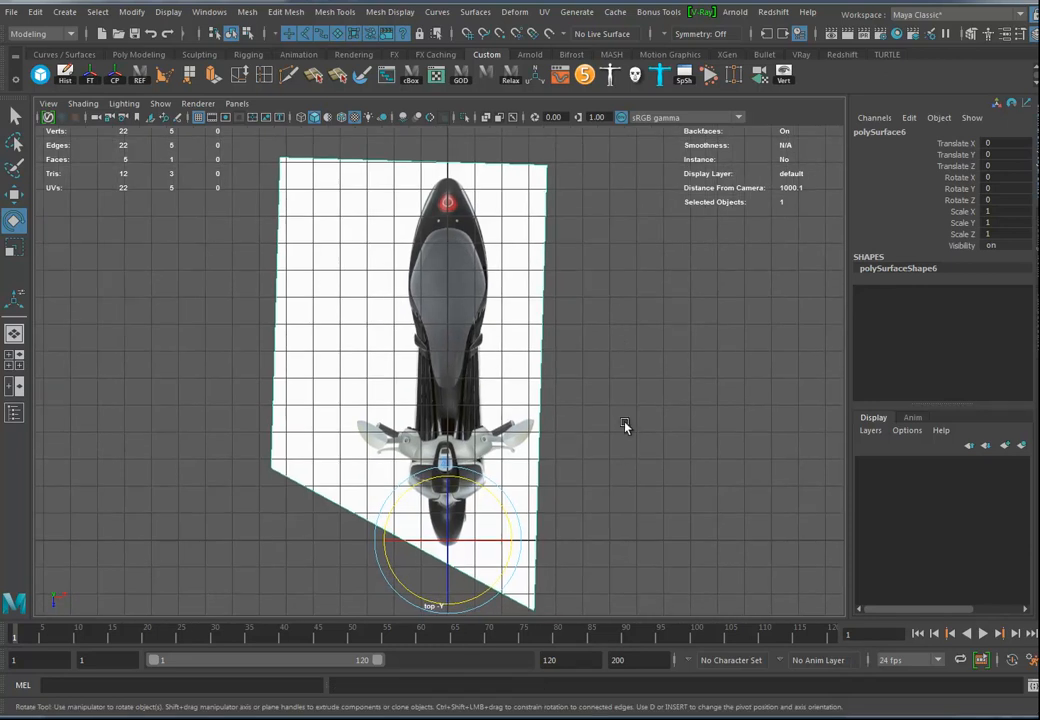
Create a polygon cube at the origin and scale it to about 3.74 in X and Y and 0.79 in Z
left_click(64, 11)
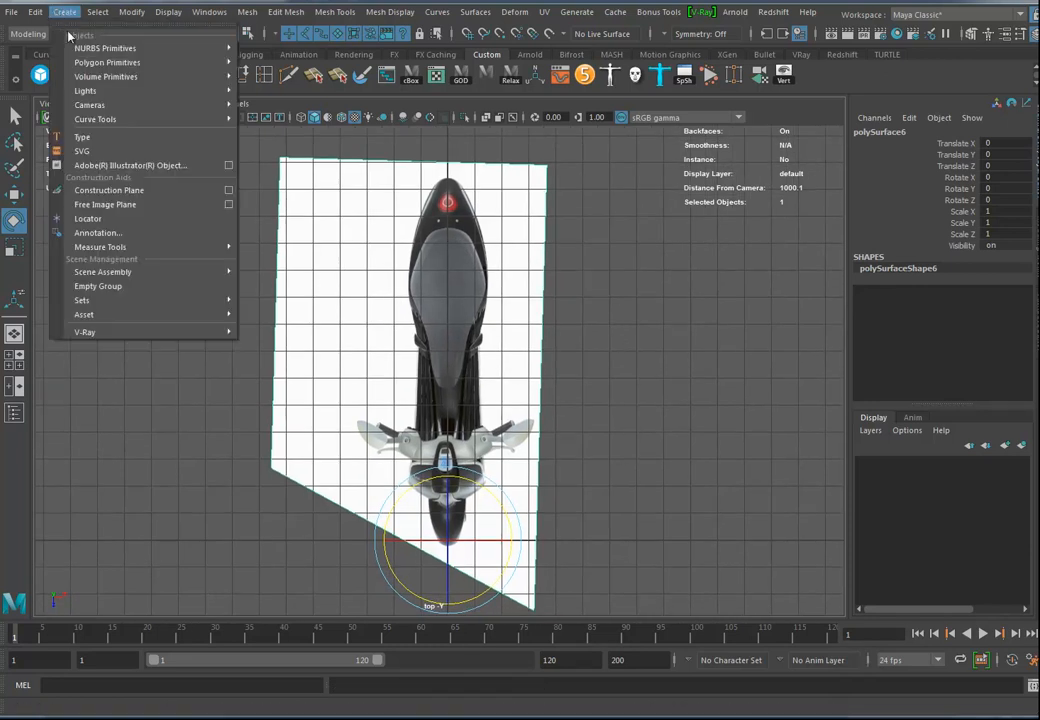
mouse_move(105, 62)
left_click(272, 88)
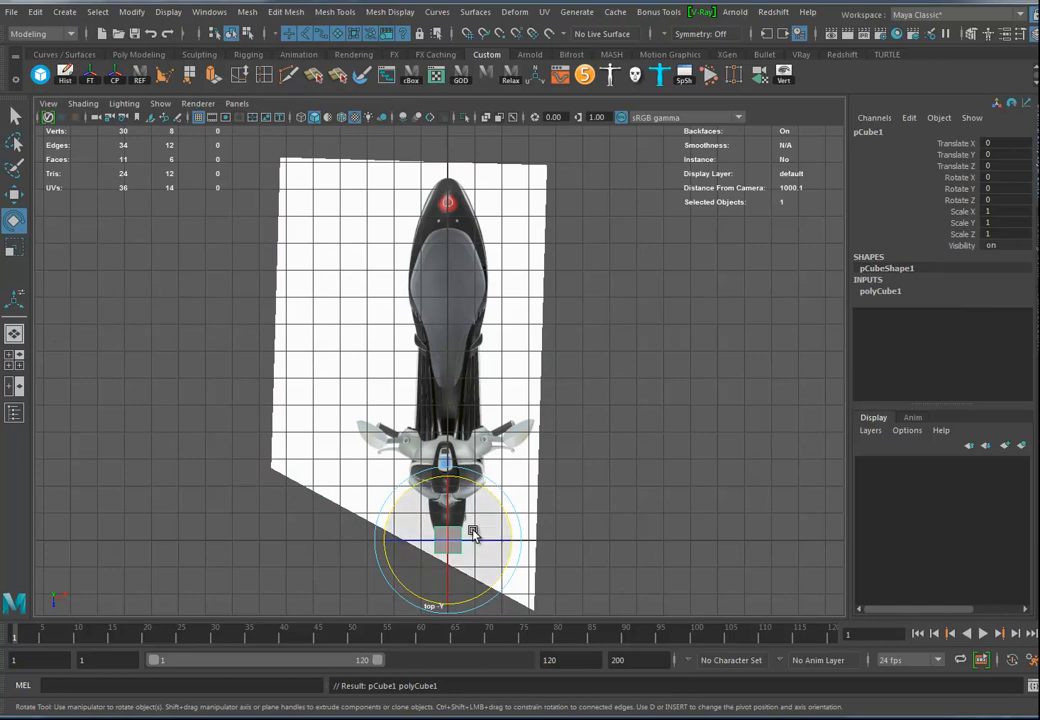
key("r")
left_click_drag(448, 546, 631, 515)
middle_click_drag(631, 515, 544, 443, "alt")
left_click_drag(455, 528, 449, 472)
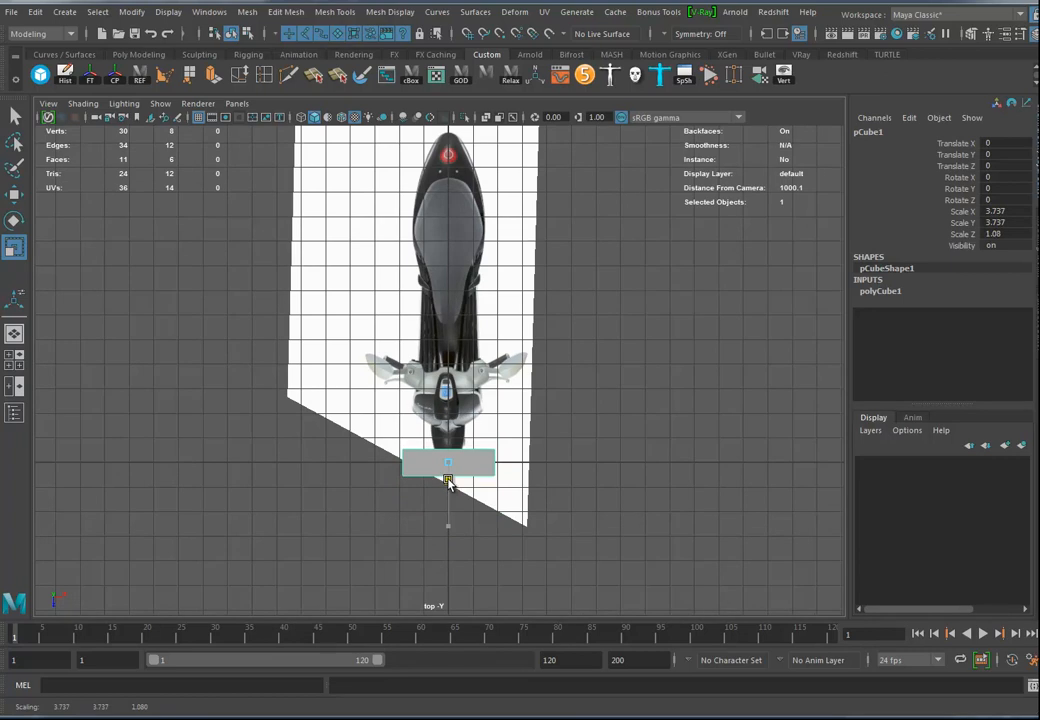
Place the cube just ahead of the scooter's nose, then duplicate it and move the copy behind the tail to about Z -13.84
key("w")
left_click_drag(450, 516, 513, 232)
key("ctrl+d")
middle_click_drag(513, 232, 480, 360, "alt")
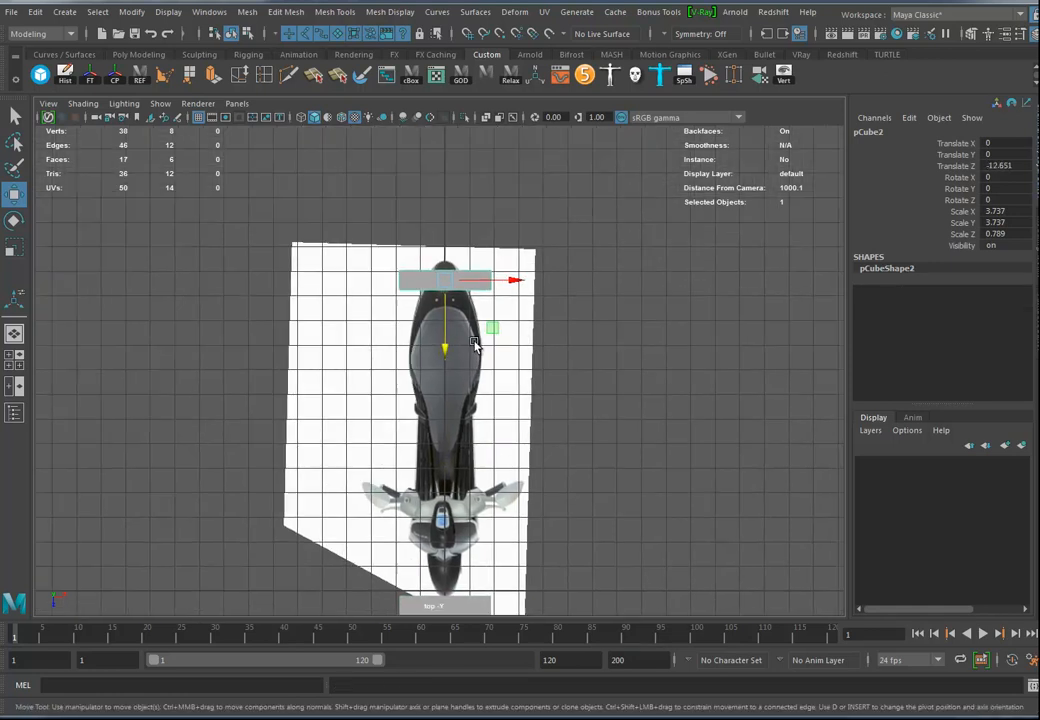
left_click_drag(437, 357, 448, 320)
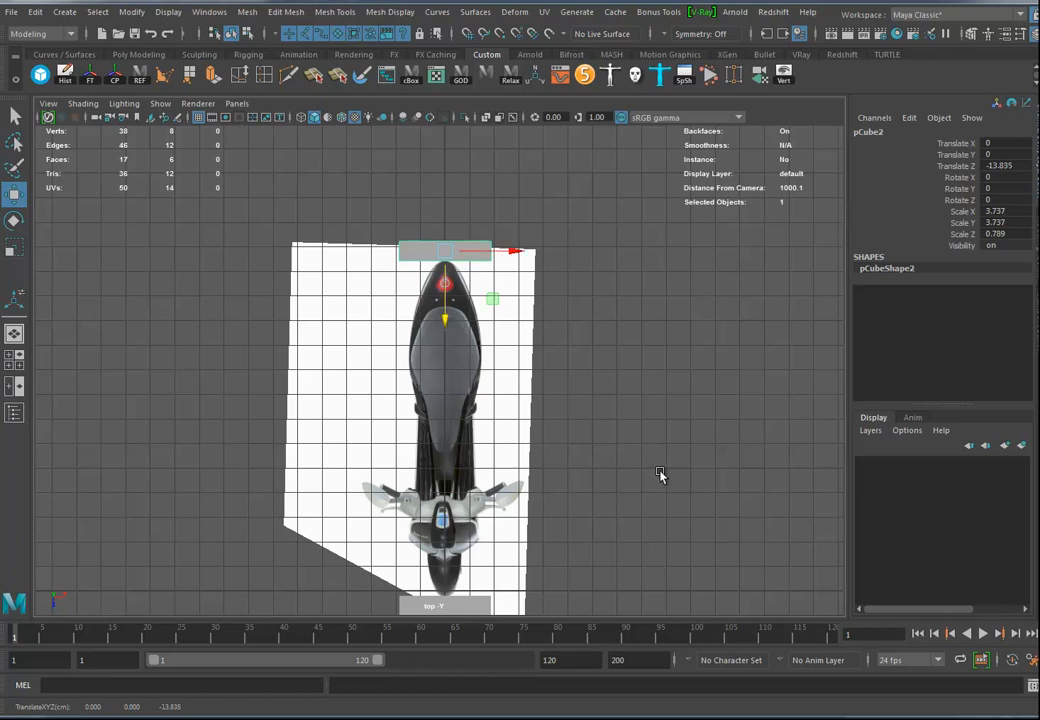
Switch to the two-view layout with front and perspective views and show textures in the front view
left_click(15, 388)
key("5")
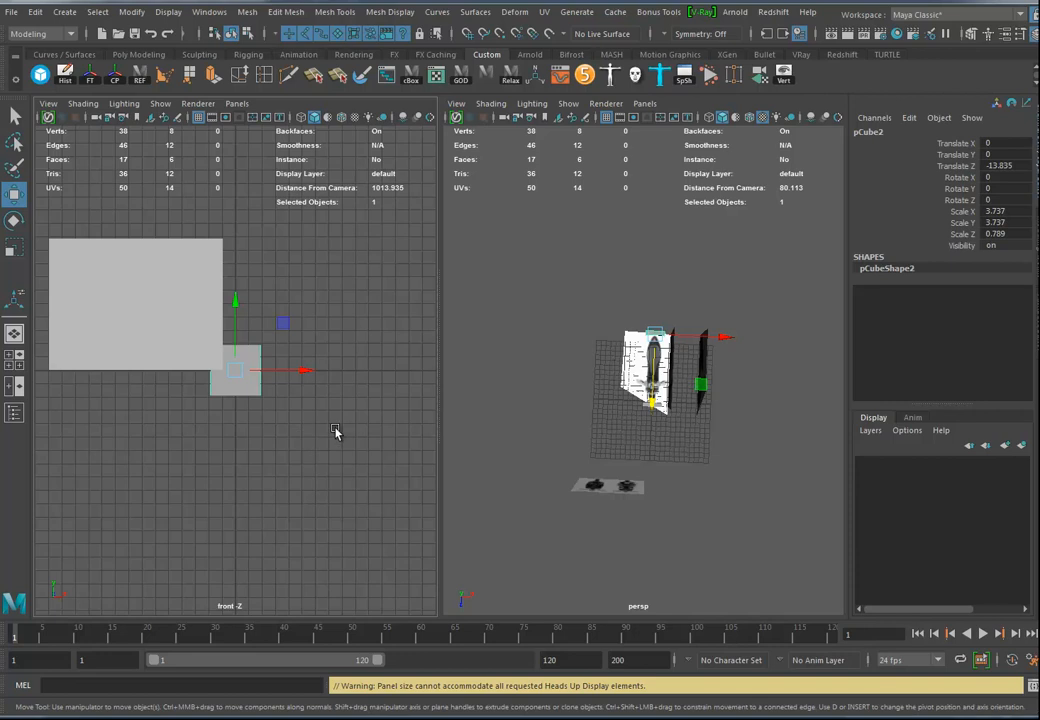
key("6")
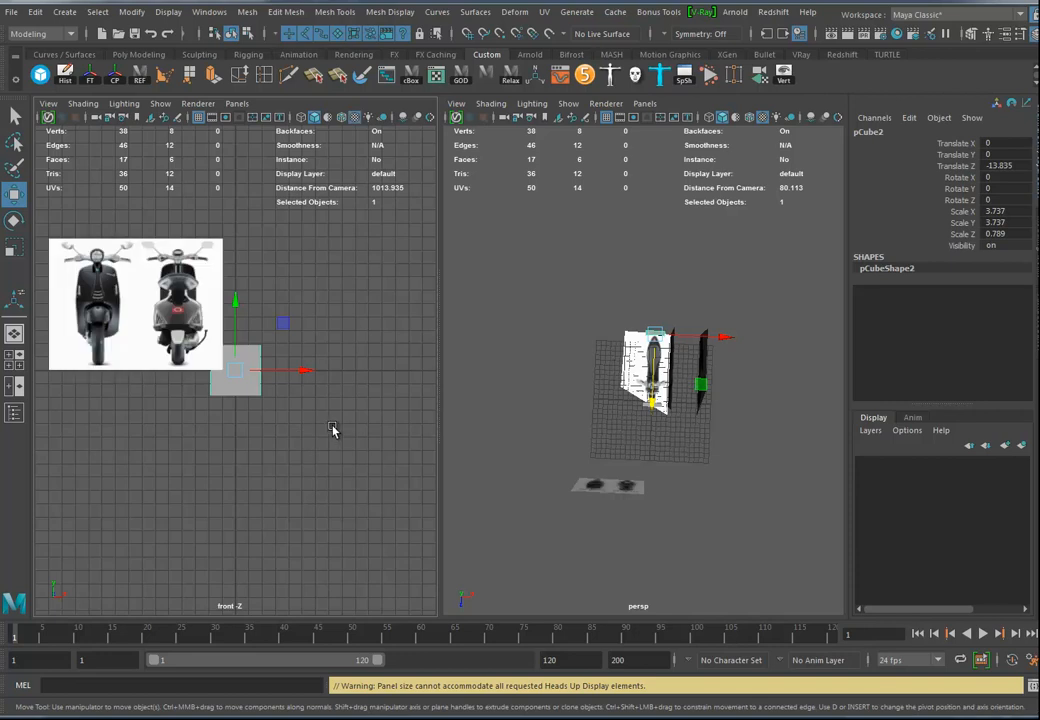
middle_click_drag(316, 436, 337, 474, "alt")
right_click_drag(339, 476, 422, 490, "alt")
Move both side-view pieces across to the opposite side of the top view, setting the single-piece side view's Translate Z to about 16.51
mouse_move(632, 403)
left_mouse_down("alt")
mouse_move(660, 425)
mouse_move(613, 401)
left_mouse_up("alt")
left_click(692, 405)
left_click_drag(720, 419, 534, 288)
left_click(680, 405)
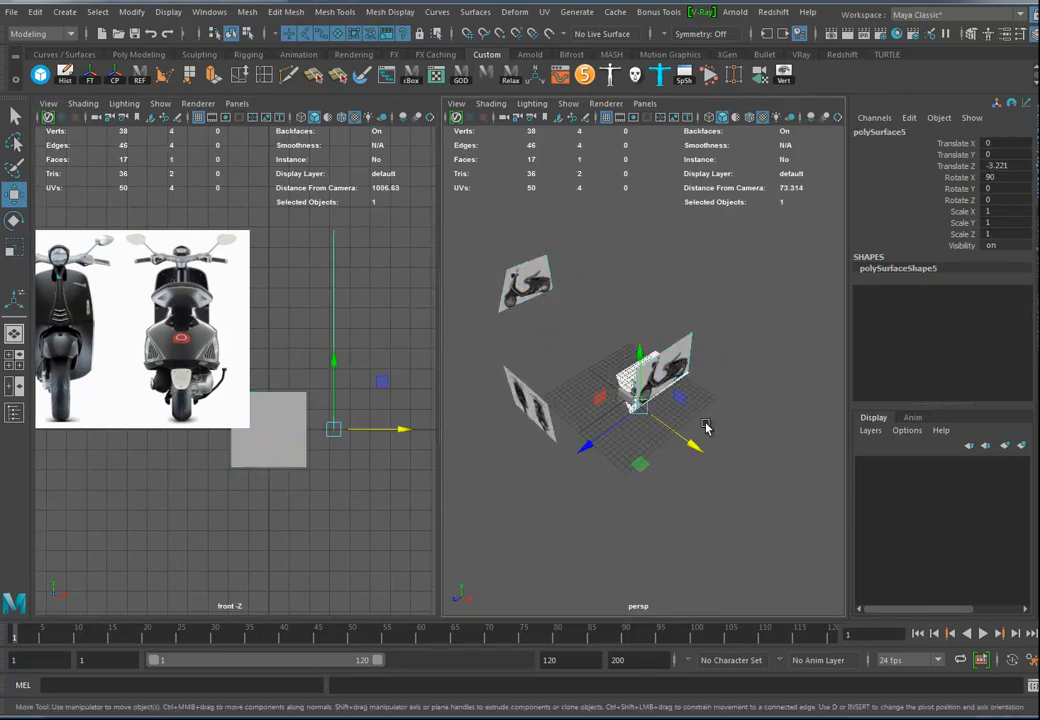
left_click_drag(699, 450, 664, 487)
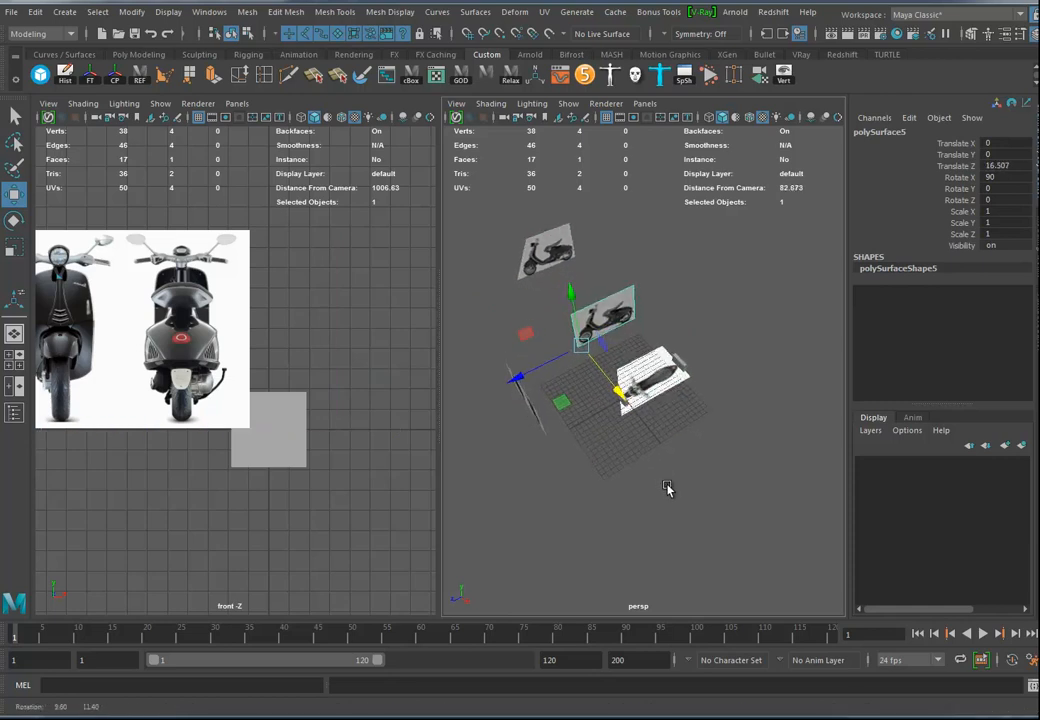
right_click_drag(664, 487, 718, 487, "alt")
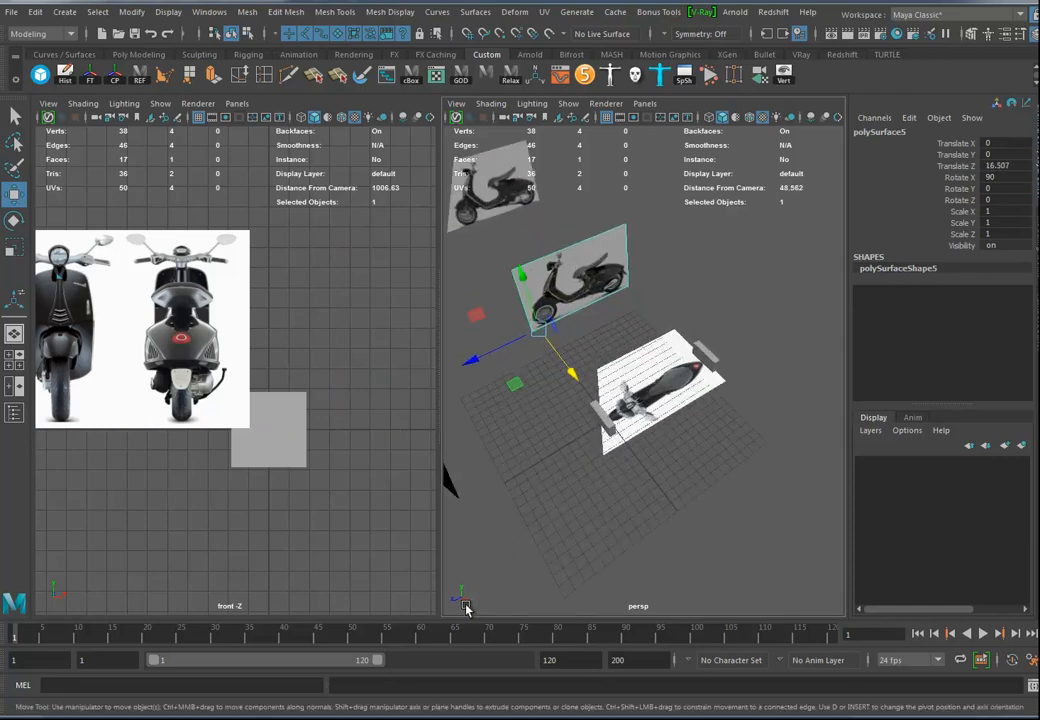
Show the side view next to the top view and frame the scooter and guide cubes in both
key("space")
left_click_drag(655, 434, 727, 438)
middle_click_drag(733, 411, 652, 483, "alt")
right_click_drag(652, 483, 761, 513, "alt")
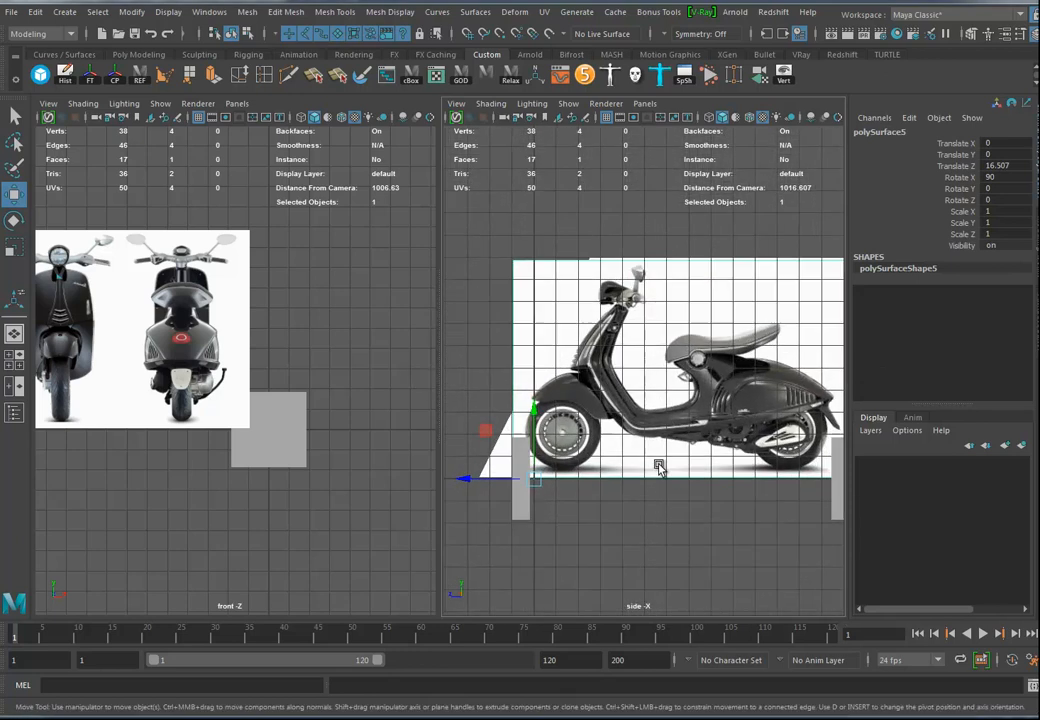
middle_click_drag(749, 499, 700, 481, "alt")
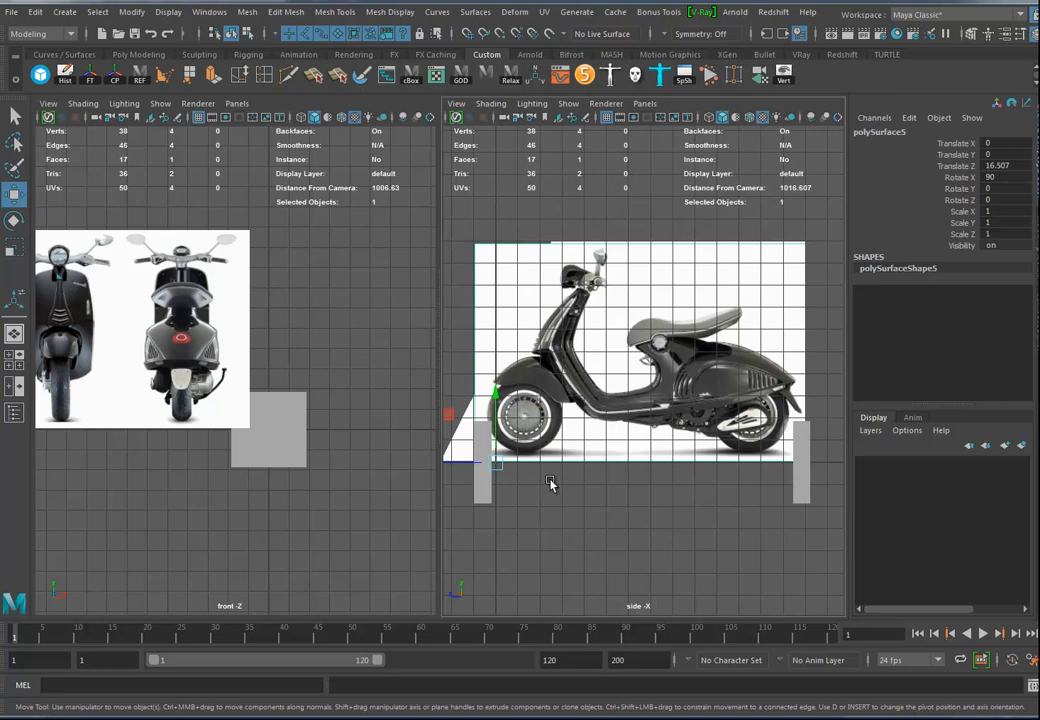
key("space")
left_click_drag(330, 416, 283, 422)
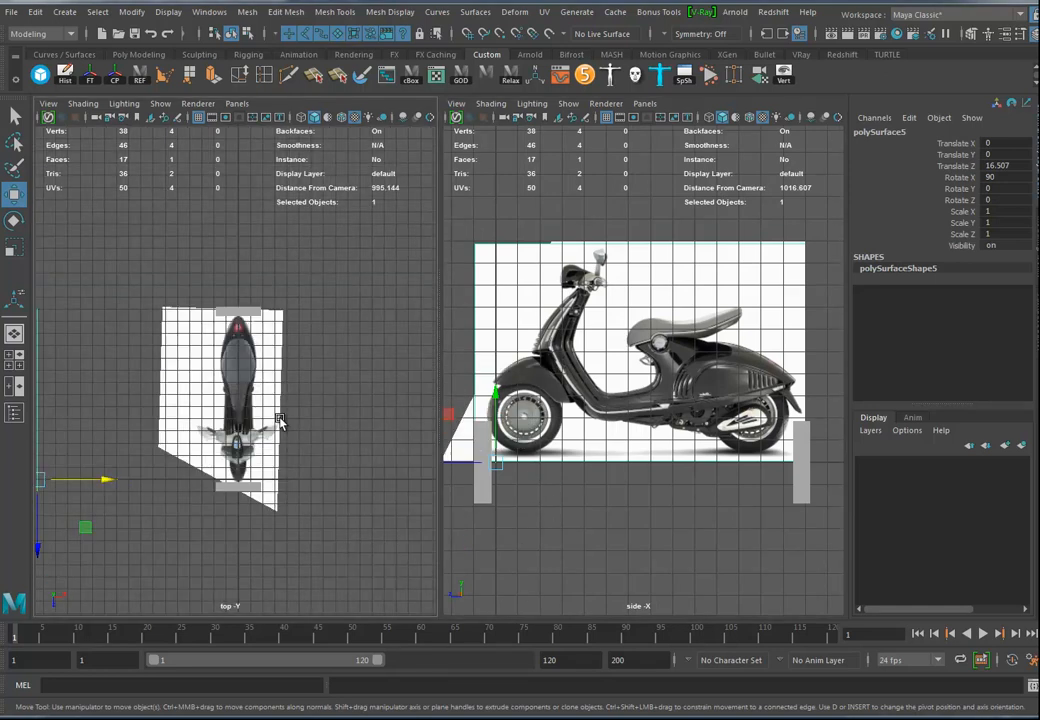
right_click_drag(284, 458, 386, 508, "alt")
middle_click_drag(297, 529, 301, 484, "alt")
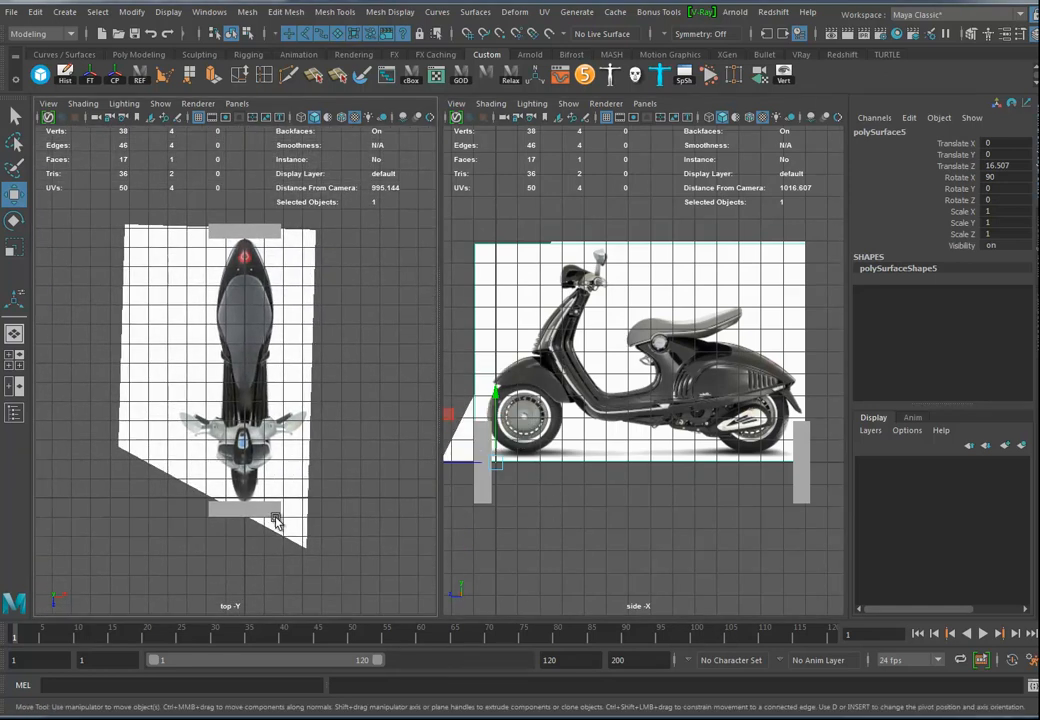
Shift the rectangular side-view piece to Translate X about -0.192, scale it uniformly to about 0.961, and freeze its transformations
left_click_drag(447, 467, 454, 466)
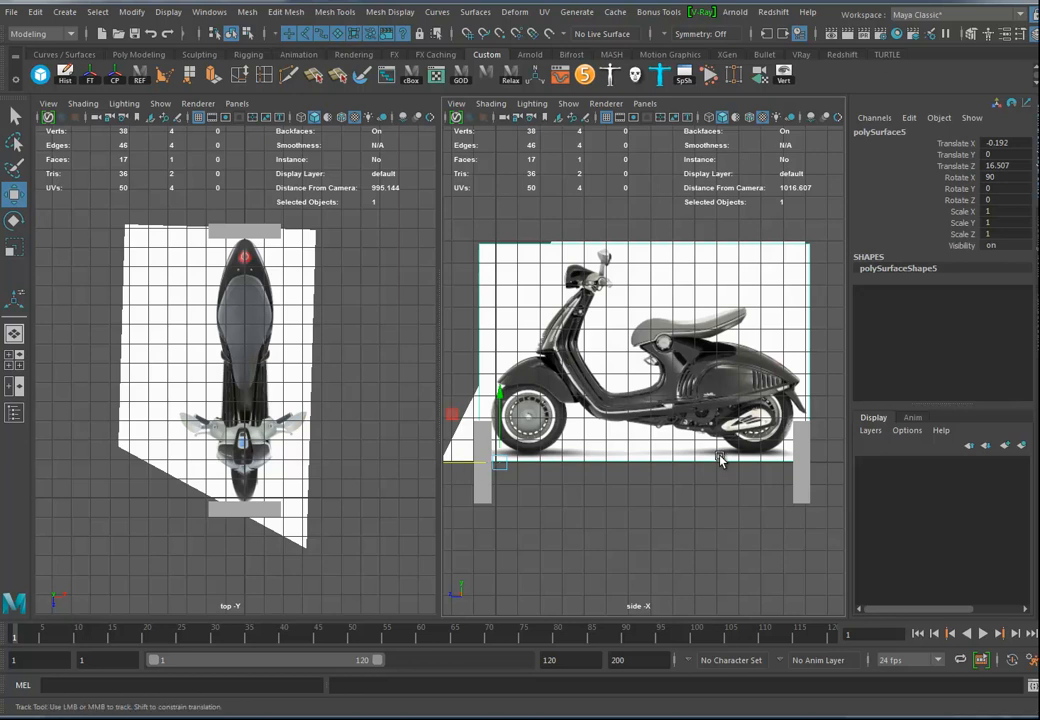
middle_click_drag(720, 474, 632, 452, "alt")
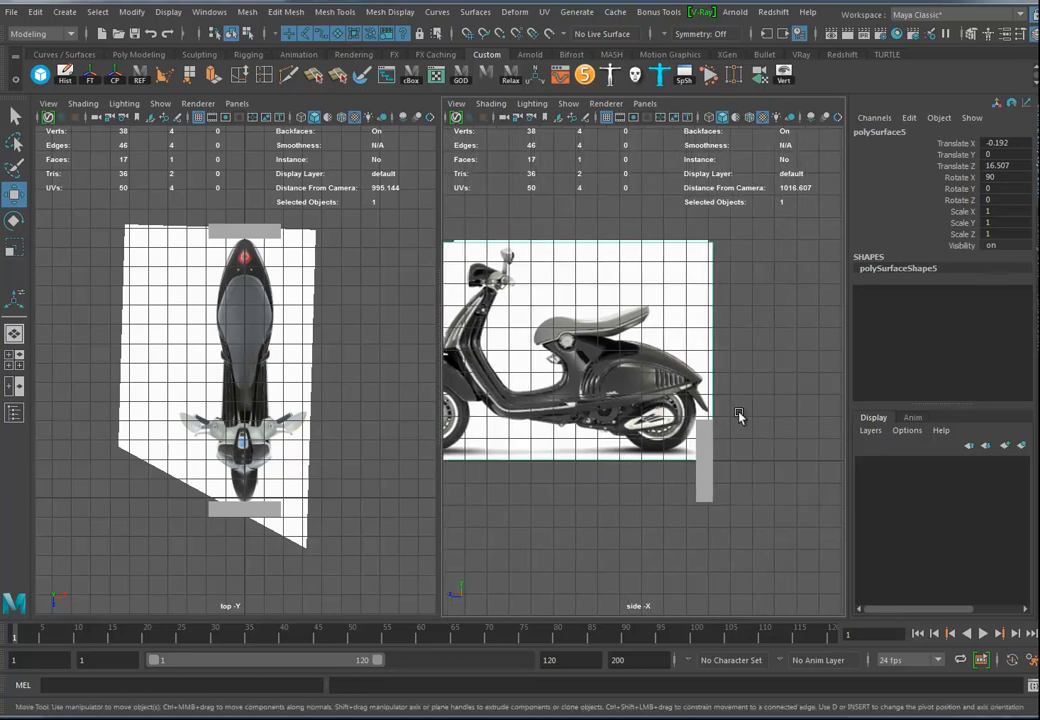
middle_click_drag(628, 388, 679, 382, "alt")
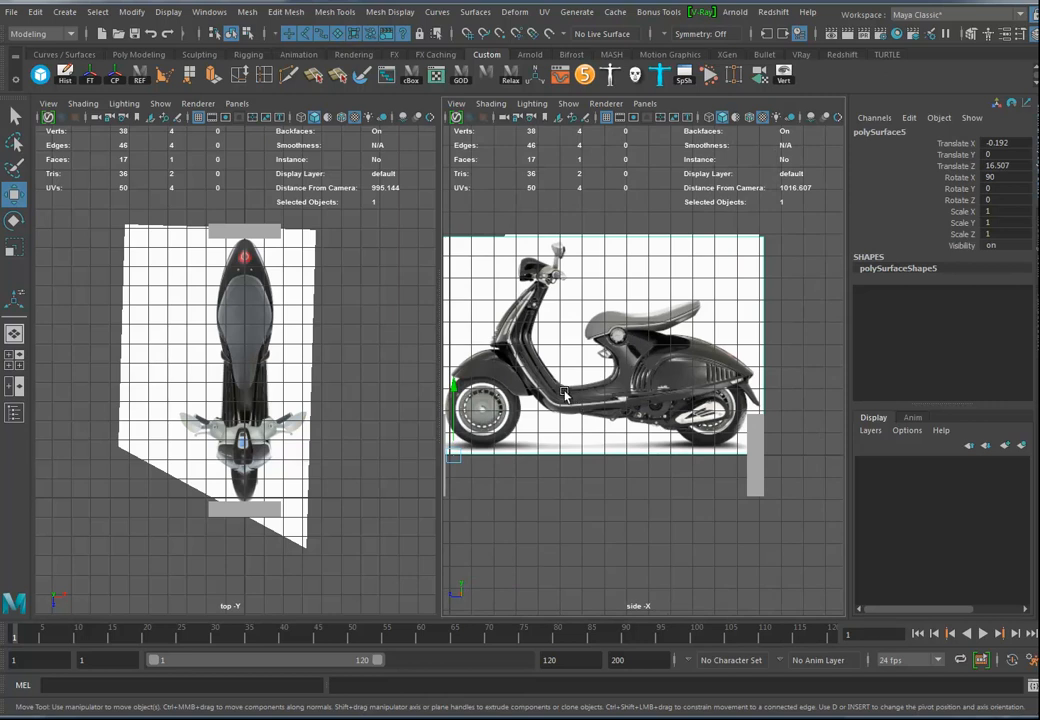
key("r")
left_click_drag(457, 458, 443, 460)
middle_click_drag(619, 279, 665, 311, "alt")
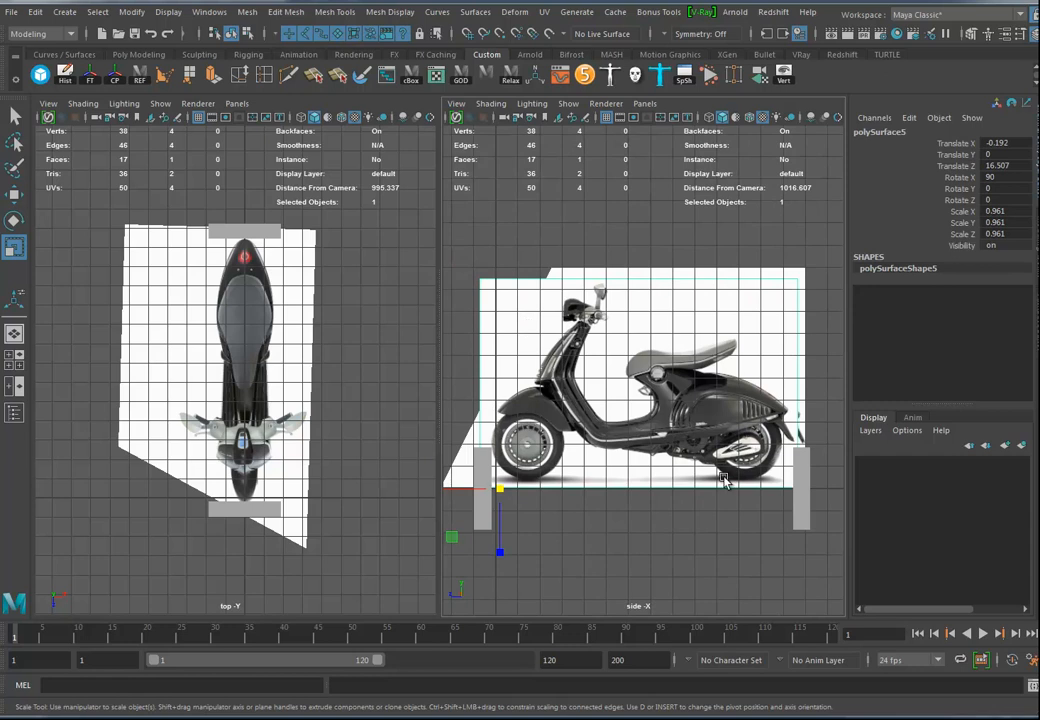
left_click(90, 80)
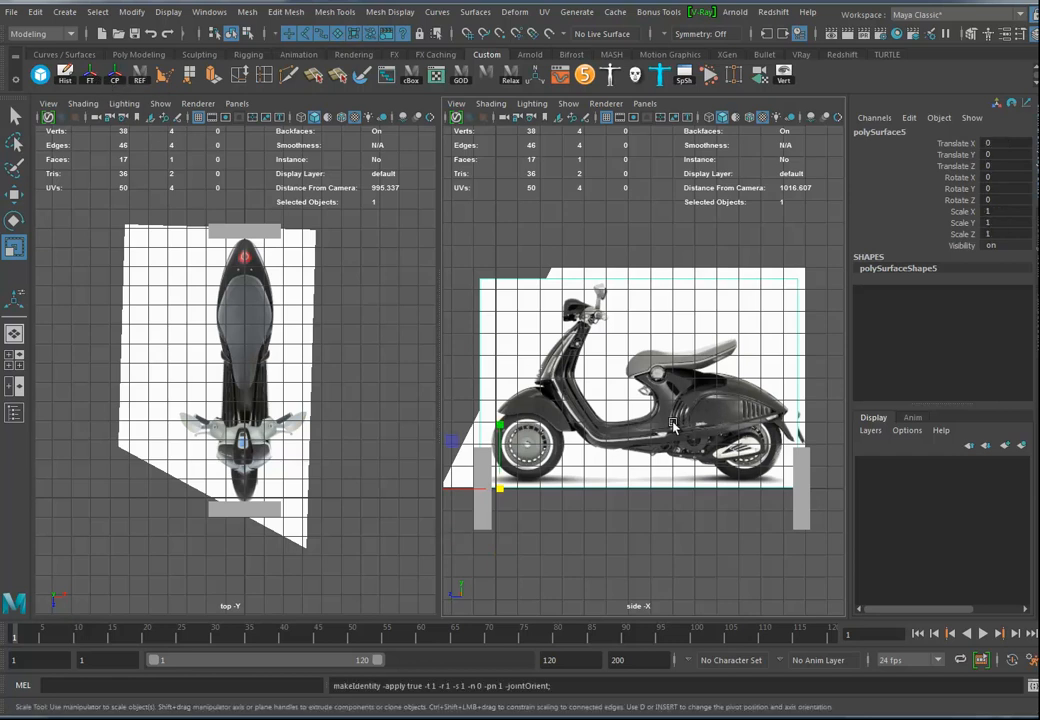
Lower the rectangular side-view piece to Translate Y about -12.57, and snap the slanted side-view piece's pivot to the grid origin
key("w")
left_click_drag(499, 418, 504, 696)
left_click(588, 400)
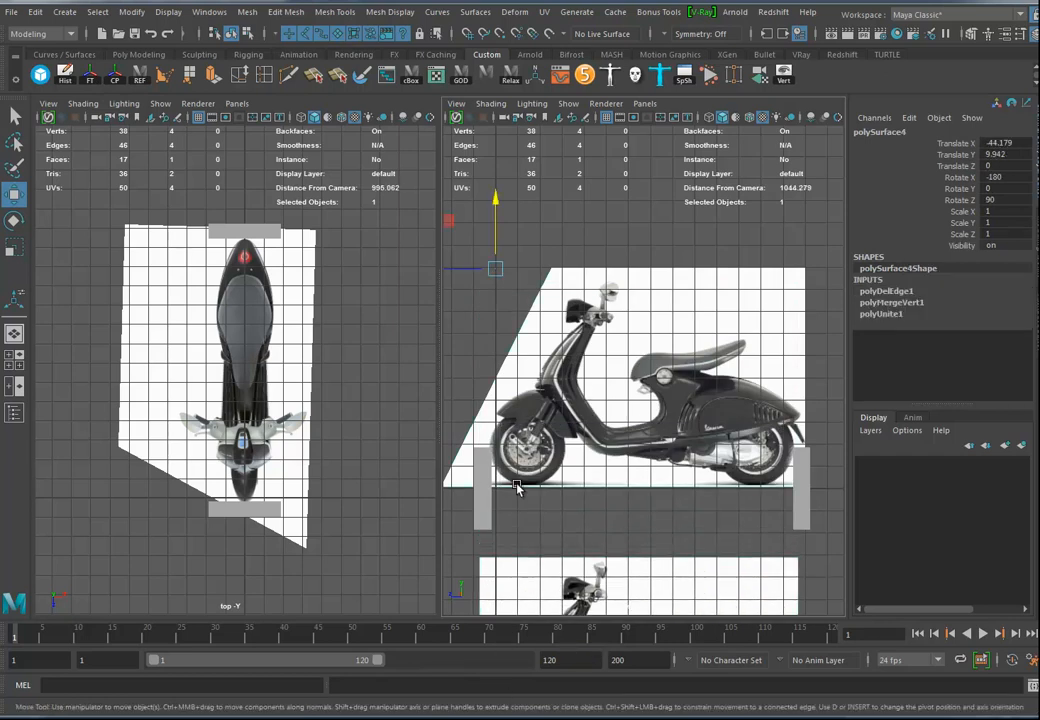
key("d")
key("x")
middle_click_drag(530, 475, 496, 486)
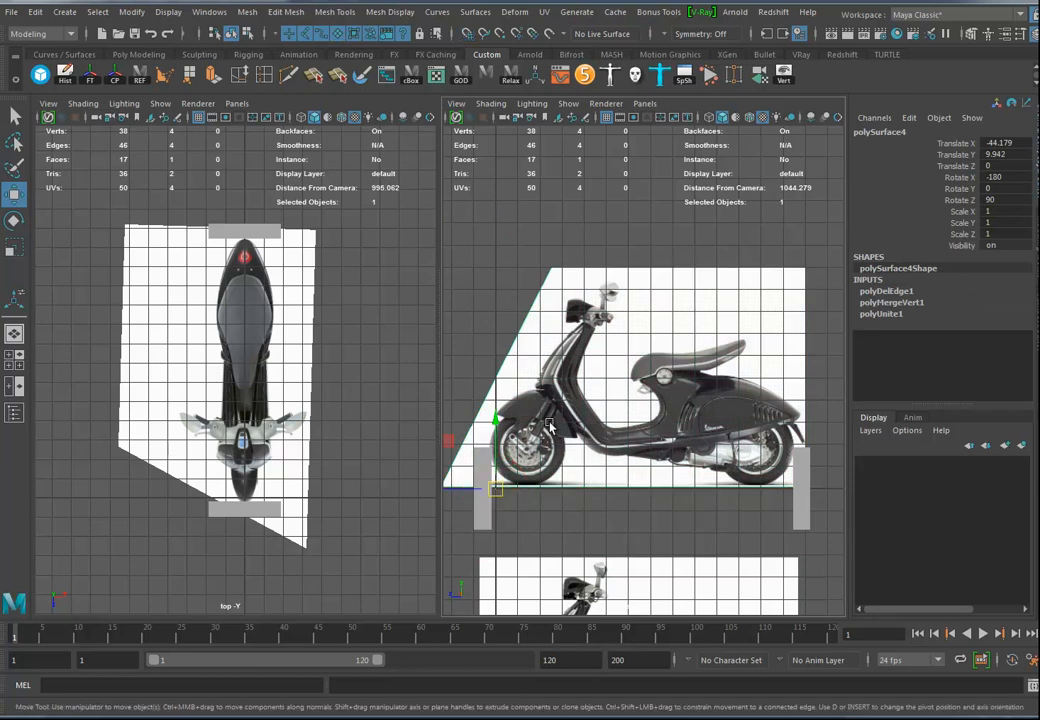
Move the slanted side-view piece to Translate Z about -0.192 and scale it uniformly to about 0.954 to fit between the guide cubes
left_click_drag(458, 489, 463, 489)
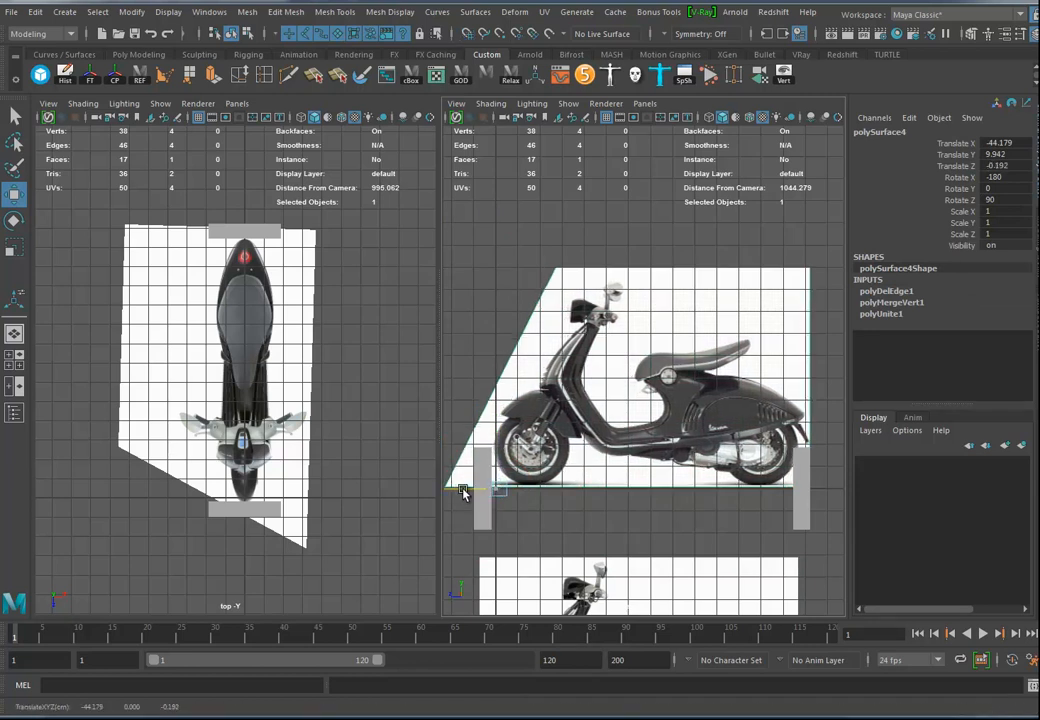
key("r")
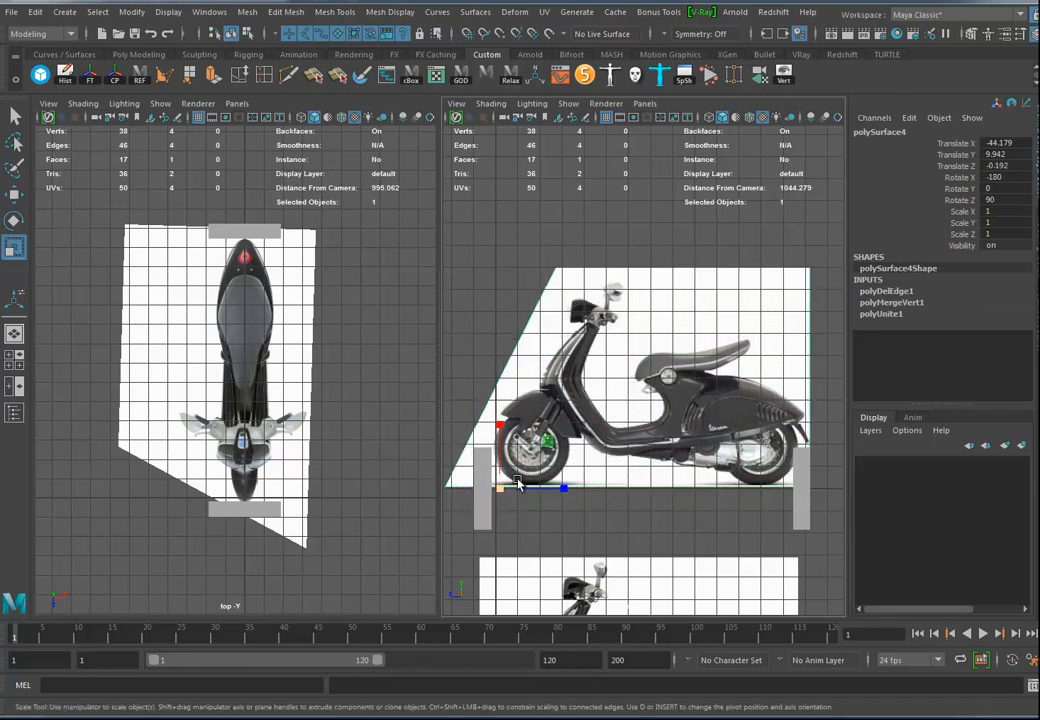
left_click_drag(499, 488, 483, 492)
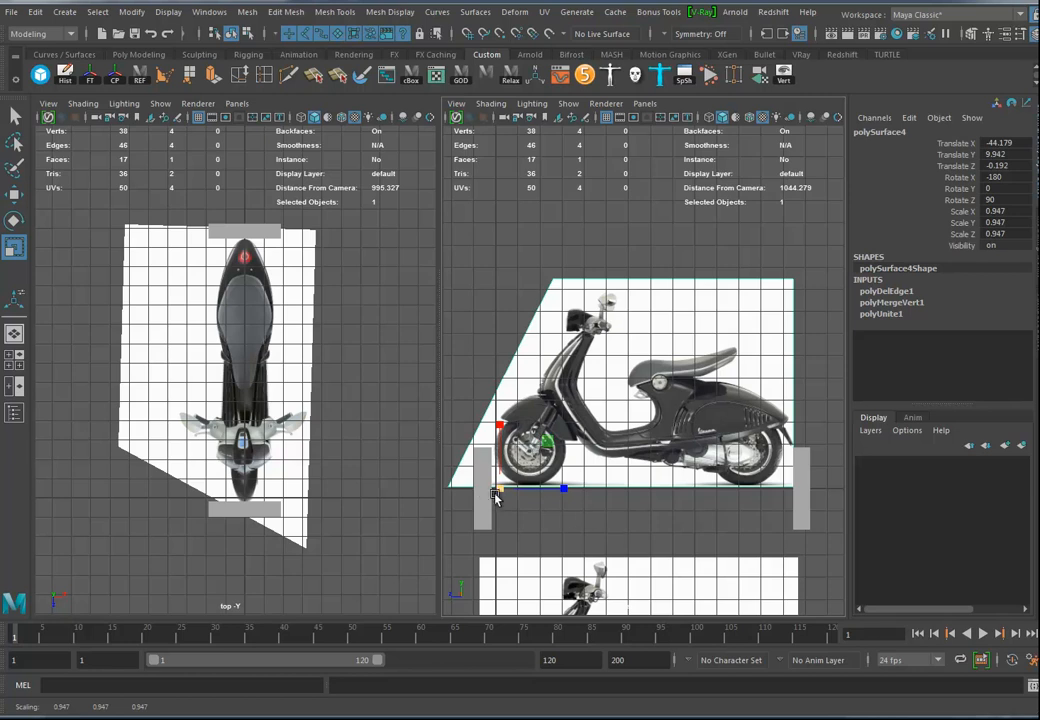
left_click_drag(500, 491, 503, 491)
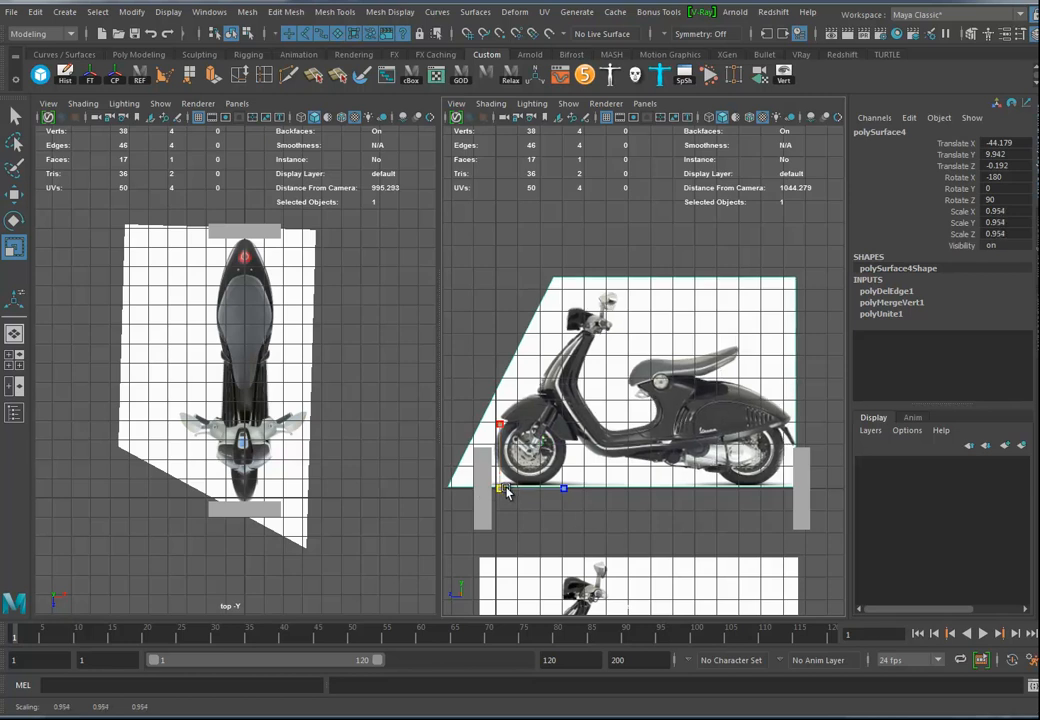
Nudge the slanted side-view piece to Translate Z about -0.096, then freeze its transformations and delete its history
key("w")
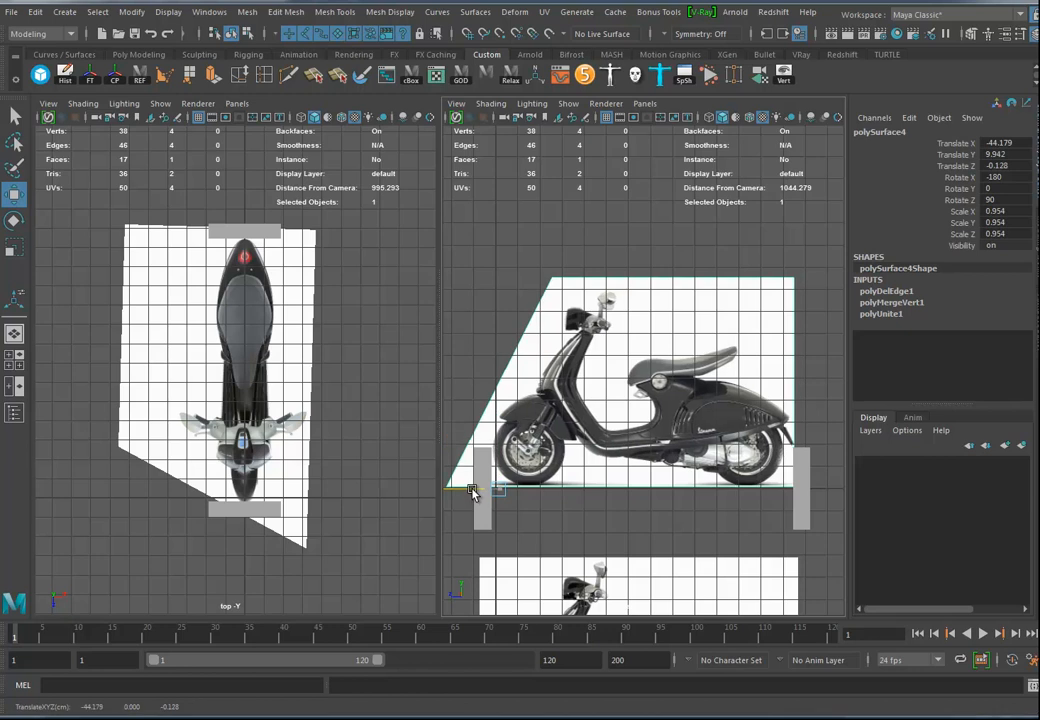
left_click_drag(474, 493, 472, 492)
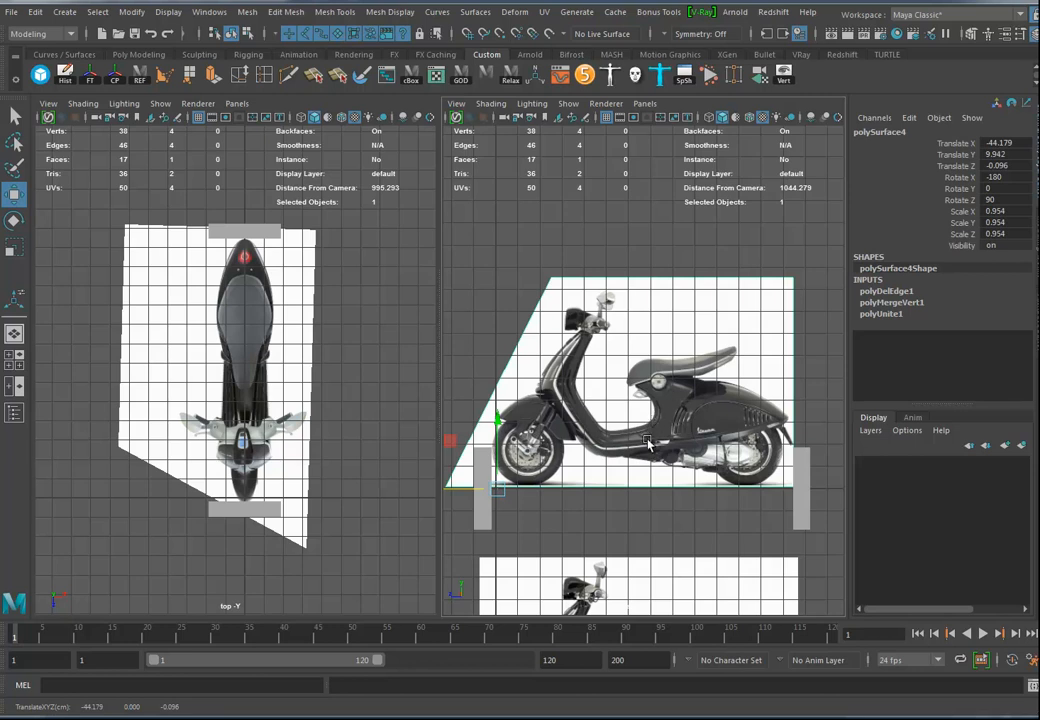
left_click(90, 75)
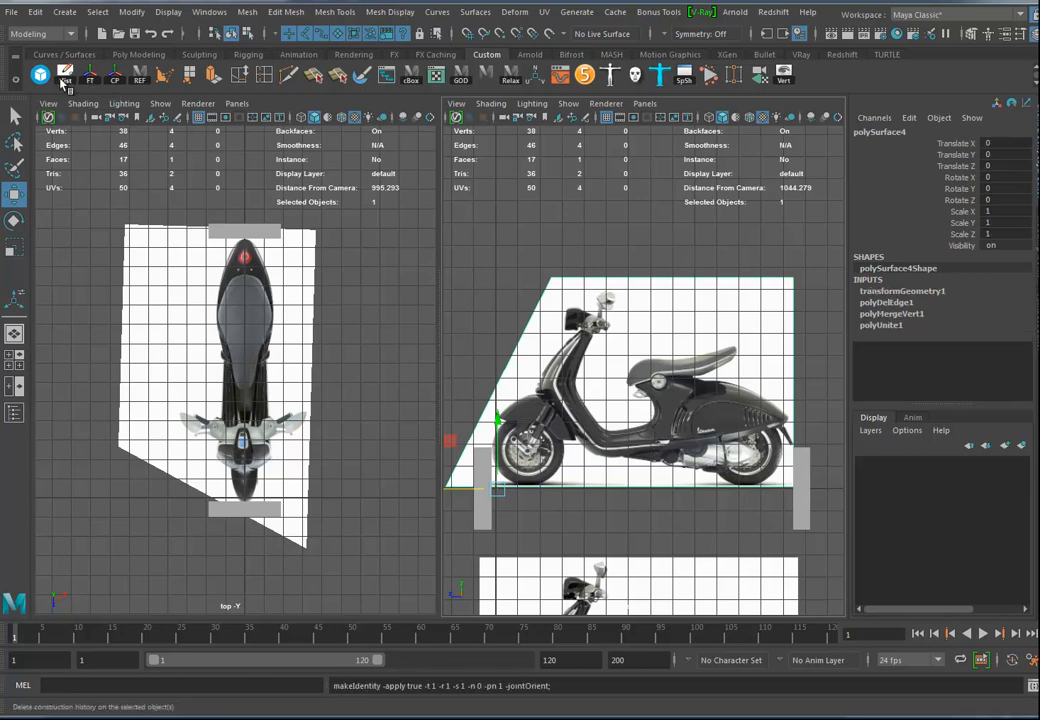
left_click(64, 76)
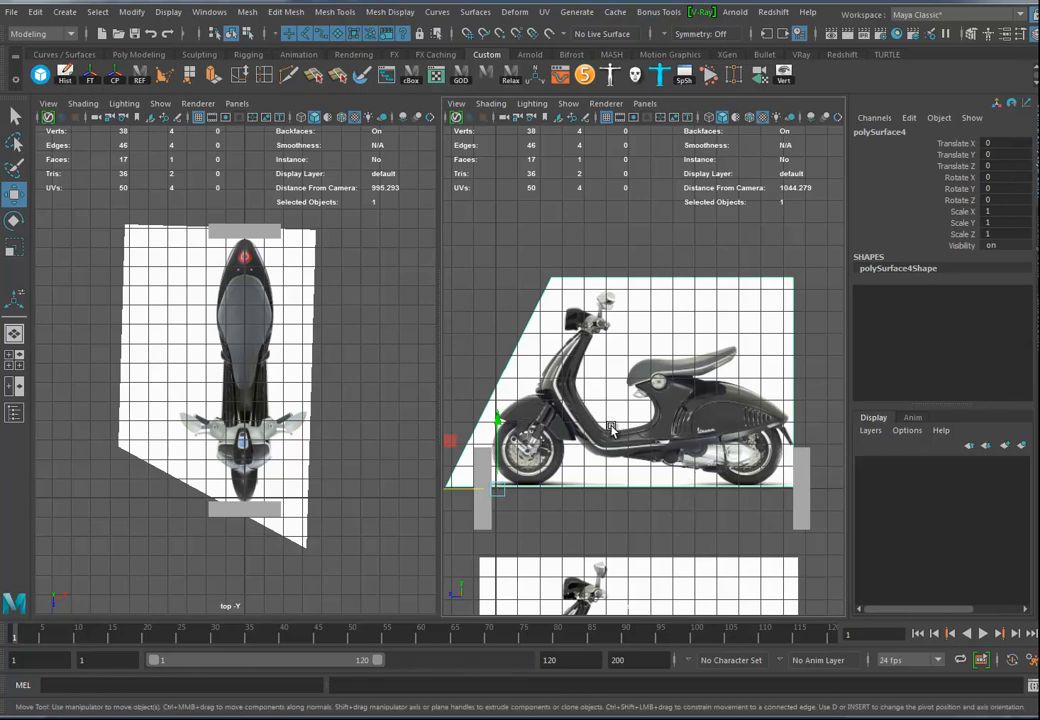
Select the lowered rectangular side-view piece in the perspective view and set its Translate Y to 0
key("space")
left_click_drag(621, 410, 622, 367)
left_click_drag(627, 446, 692, 450, "alt")
left_click(626, 378)
double_click(1000, 155)
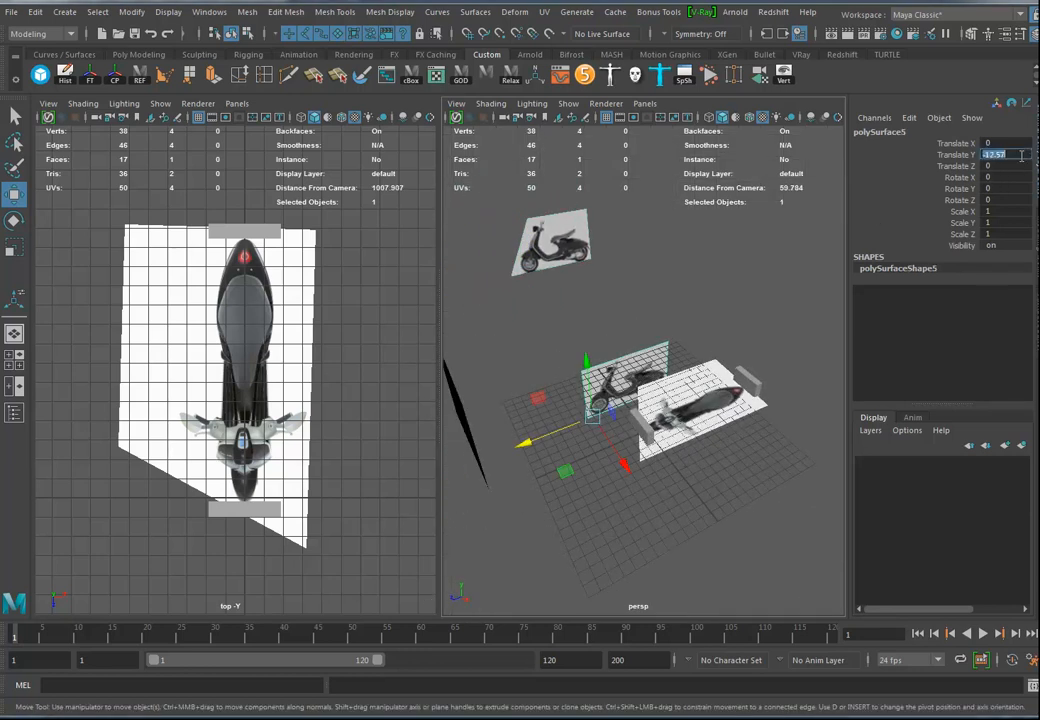
key("Return")
Centre the scooter's rear-view piece on the vertical axis in the front view, at Translate Z about -4.315
left_click_drag(640, 385, 664, 369, "alt")
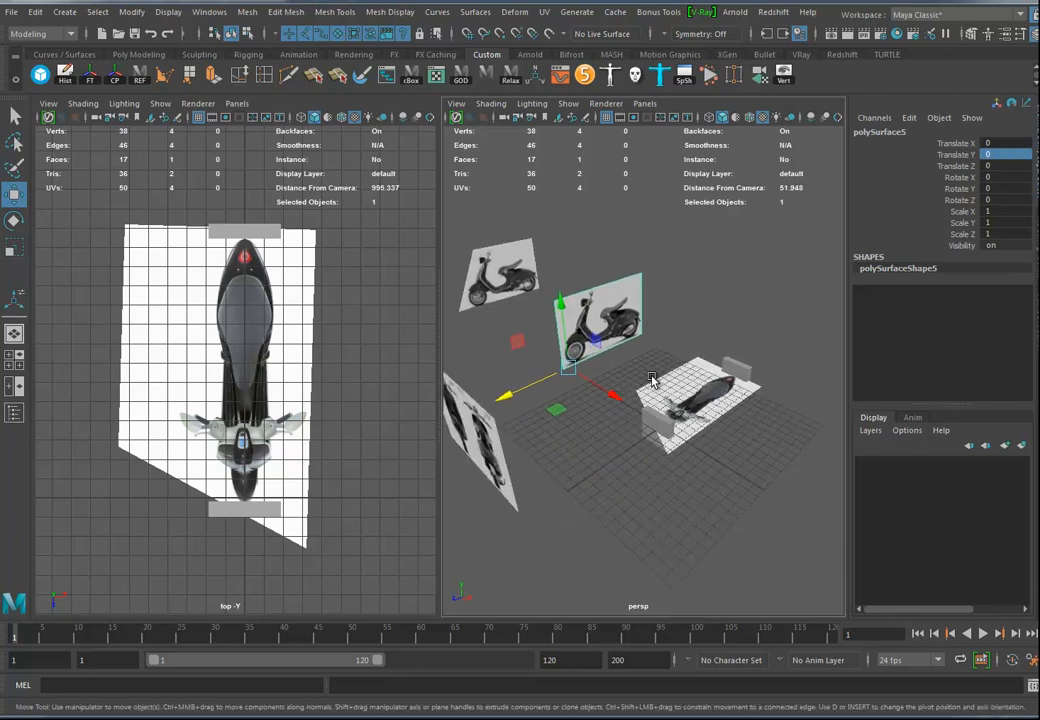
middle_click_drag(664, 369, 689, 385, "alt")
left_click(564, 430)
left_click_drag(564, 430, 600, 440, "alt")
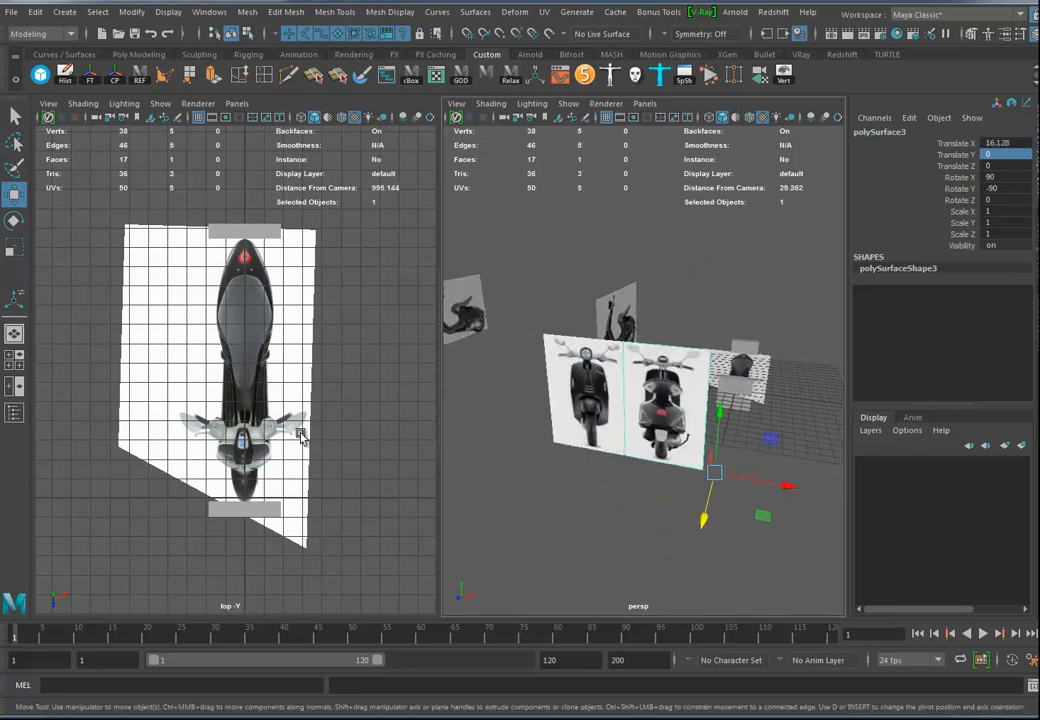
key("space")
left_click(279, 477)
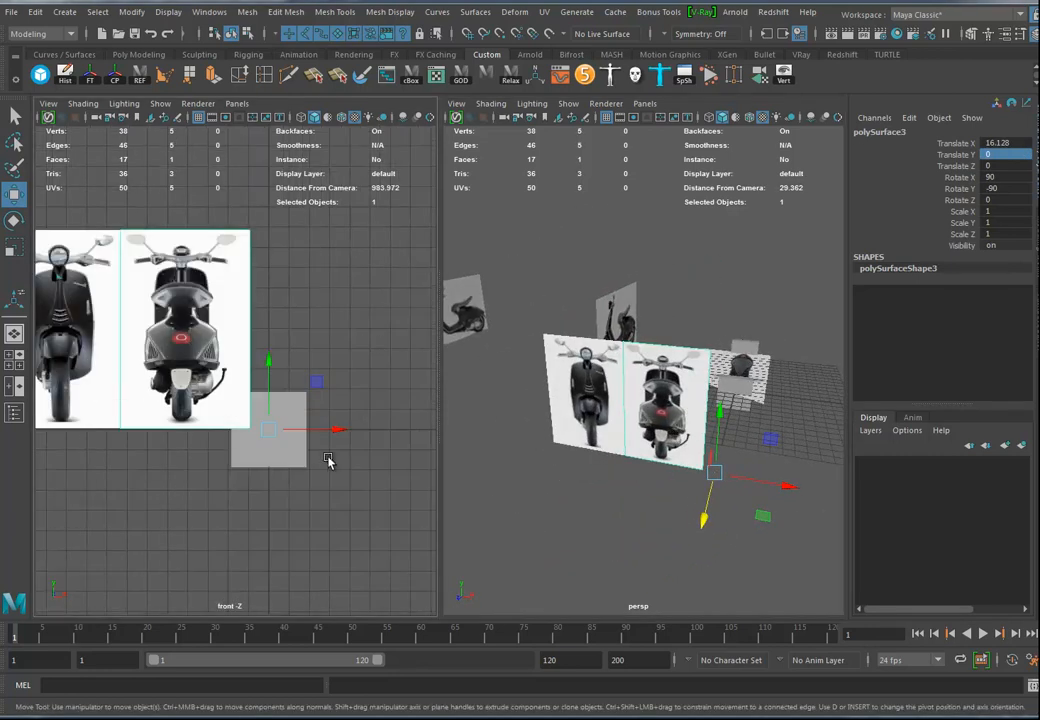
scroll(332, 457, "up", 3)
middle_click_drag(368, 418, 293, 415, "alt")
left_click_drag(352, 484, 430, 483)
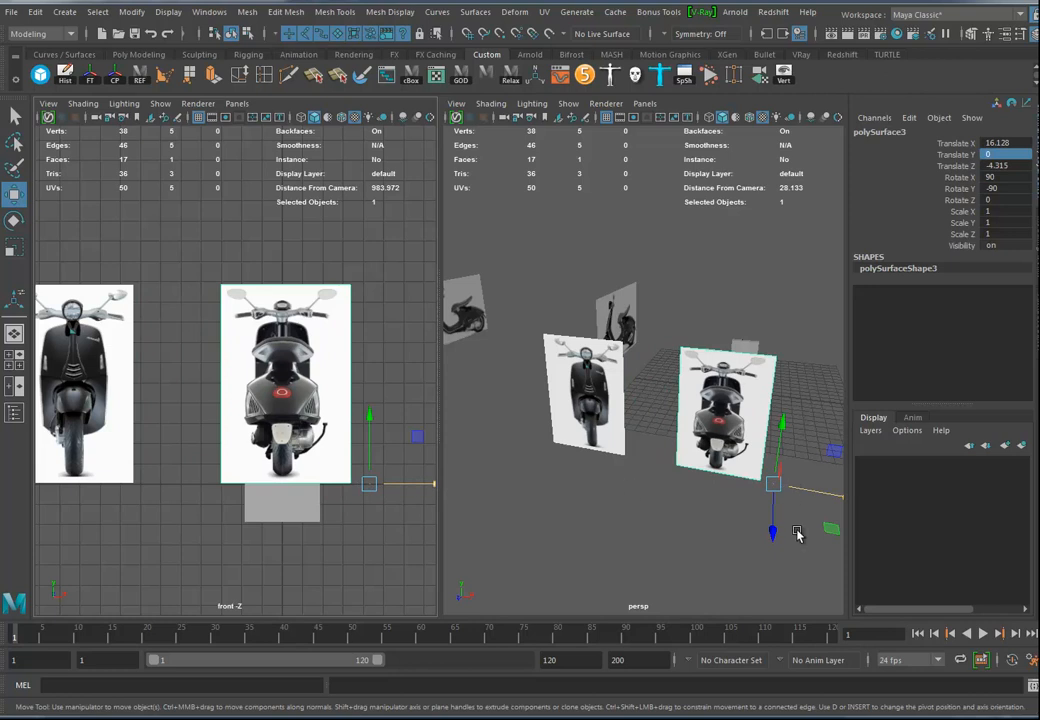
Snap the rear-view piece's pivot to the grid origin beneath the scooter's wheel
left_click_drag(802, 530, 595, 450, "alt")
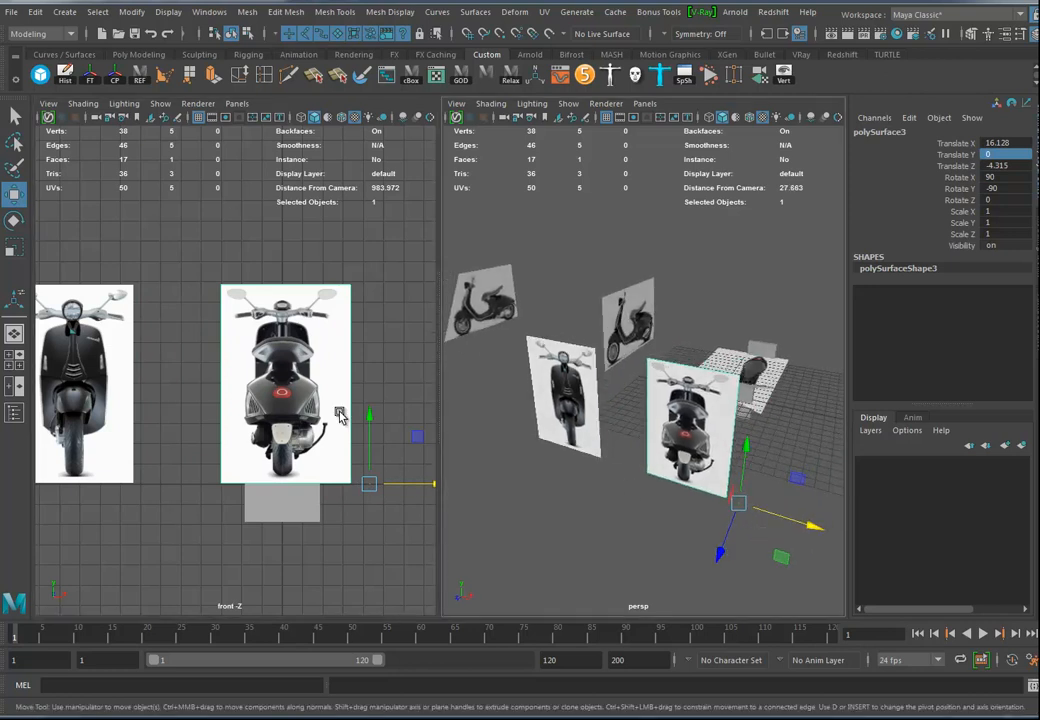
key("d")
key("x")
middle_click_drag(329, 466, 292, 483)
Centre the front-view piece at Translate Z about -10.35, and push the rear-view piece back to Translate X about 6.206
left_click(116, 350)
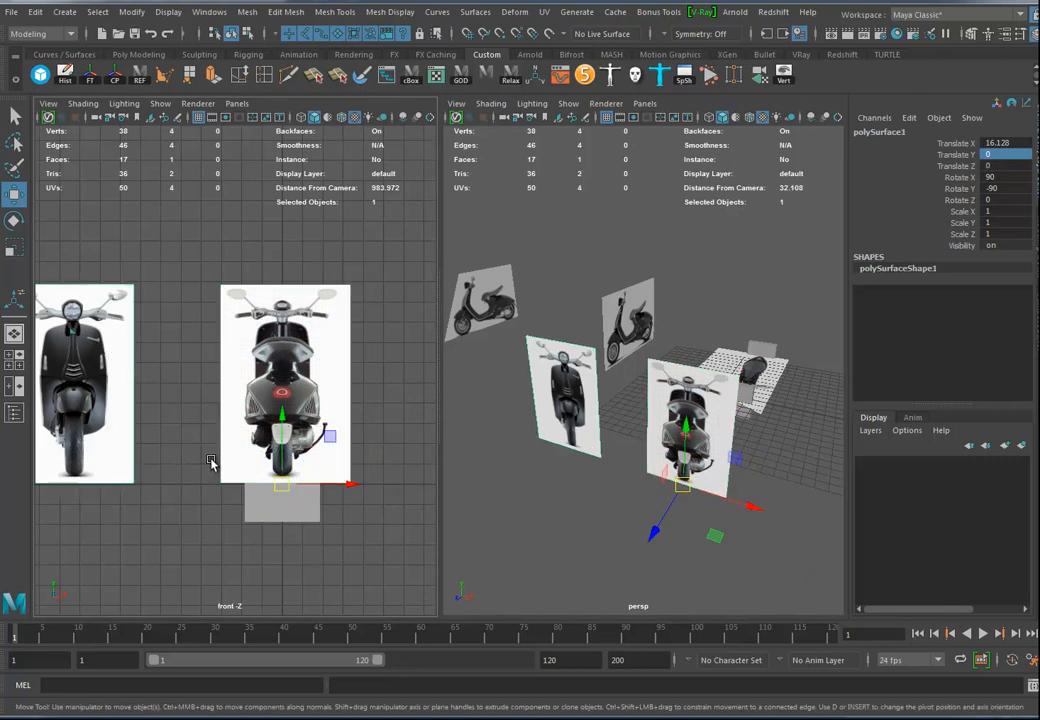
left_click_drag(352, 485, 560, 502)
left_click(727, 453)
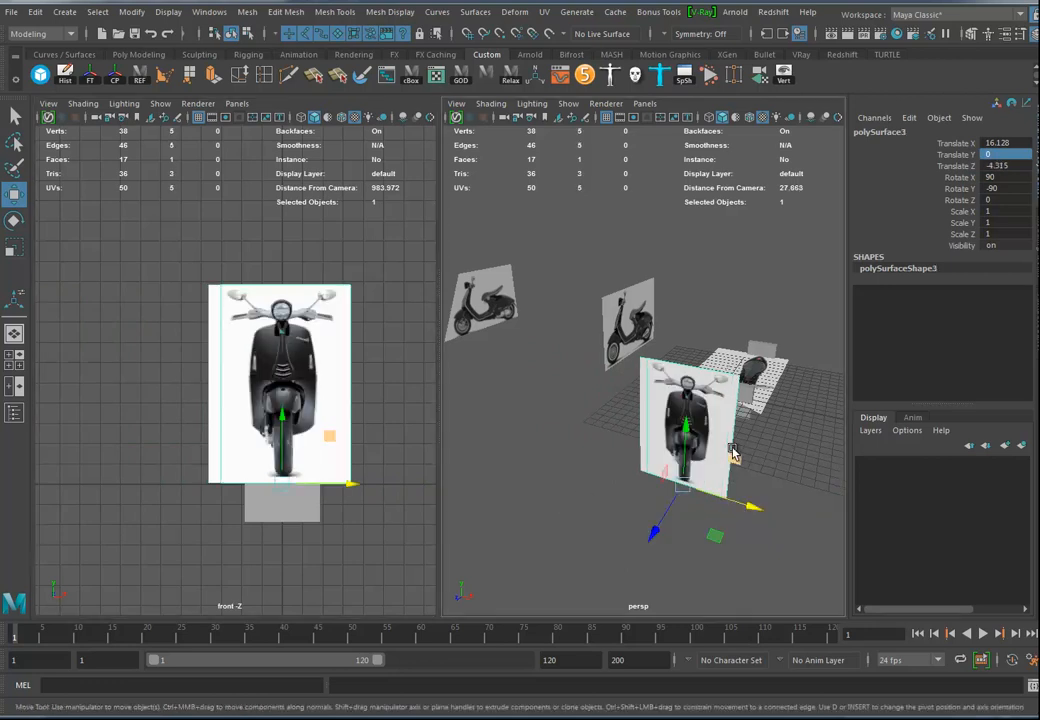
left_click_drag(652, 534, 700, 465)
Snap the front-view piece's pivot to the grid origin and nudge the piece to Translate Z about -10.42
left_click(661, 407)
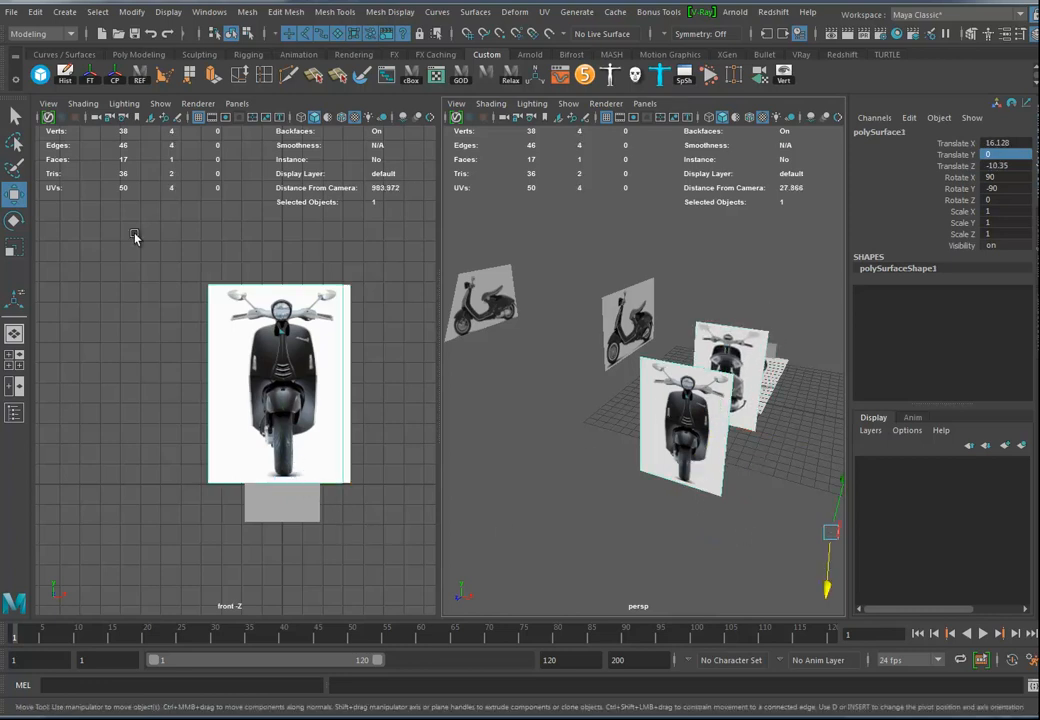
key("d")
key("x")
middle_click_drag(305, 457, 283, 485)
left_click_drag(353, 485, 347, 471)
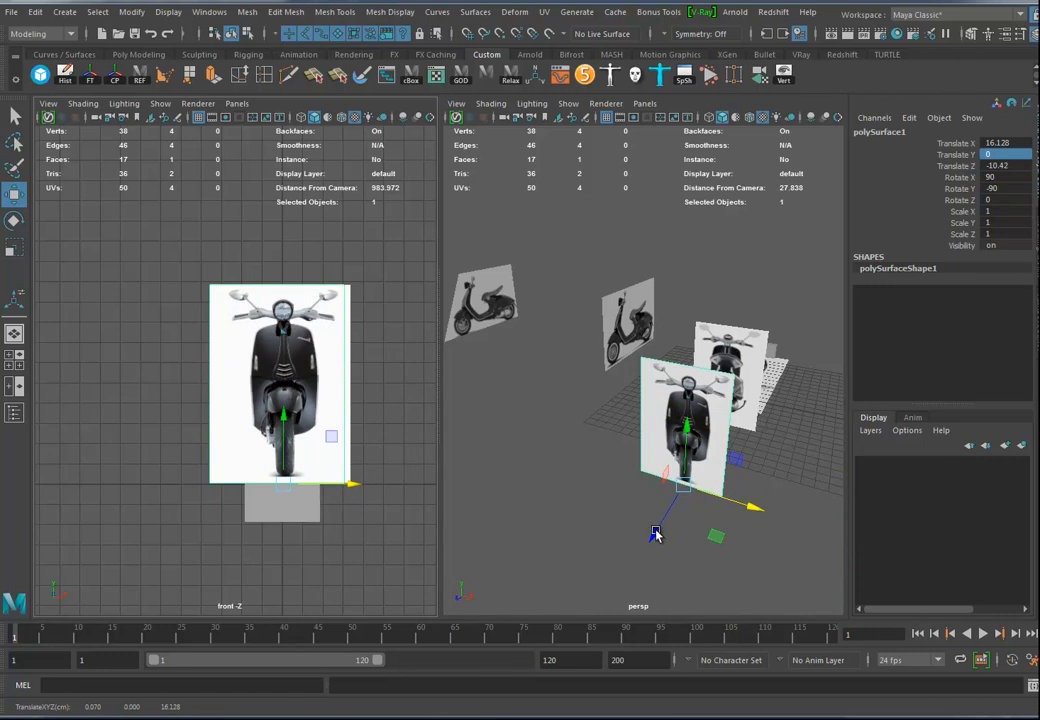
Push the front-view and rear-view pieces back along the scooter's length, away from the top-view piece
left_click_drag(655, 538, 765, 347)
left_click(730, 380)
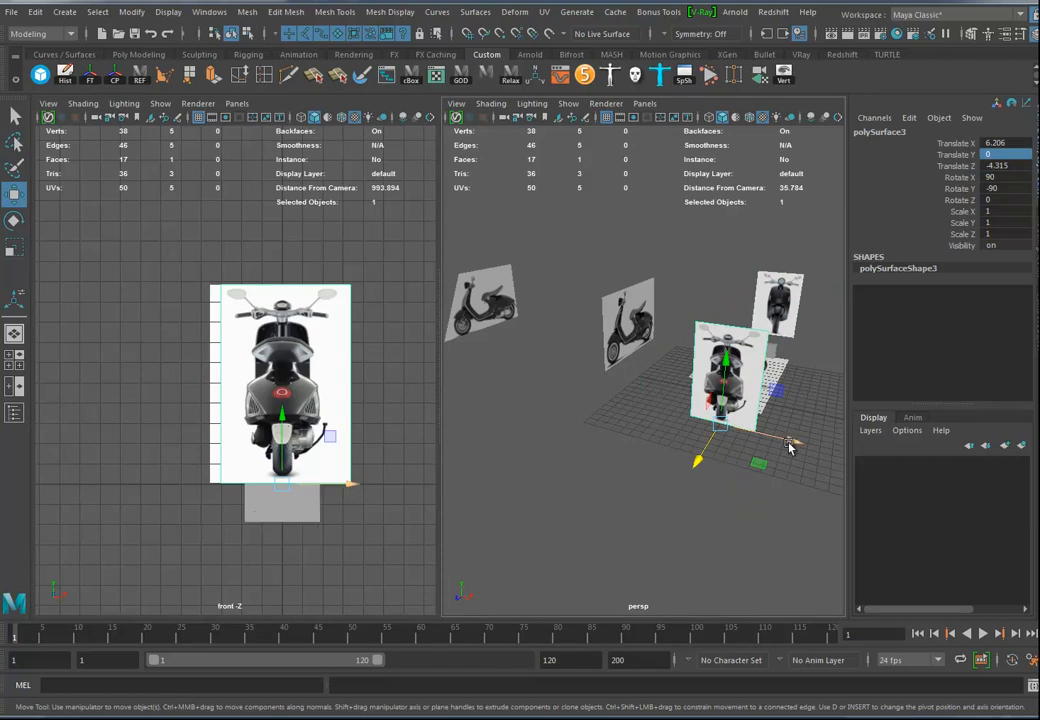
left_click_drag(695, 462, 622, 453)
Duplicate the nose guide cube, centre the copy between both guides at Translate Z about -6.54, and stretch its Scale Z to about 13.44
left_click(530, 428)
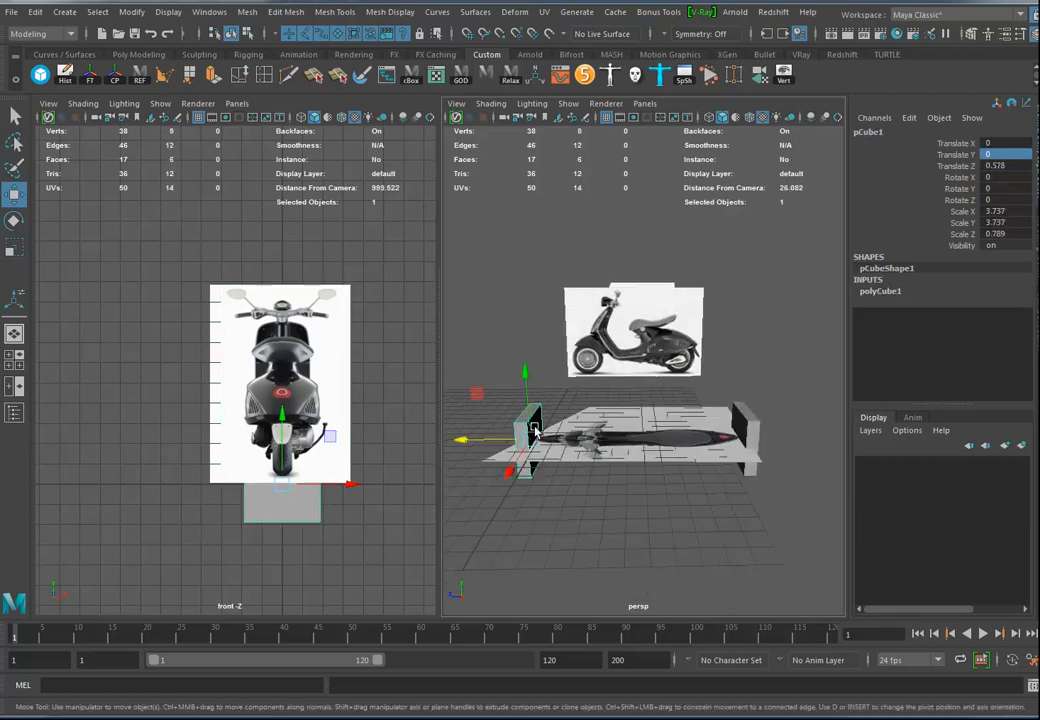
key("space")
left_click_drag(648, 471, 708, 462)
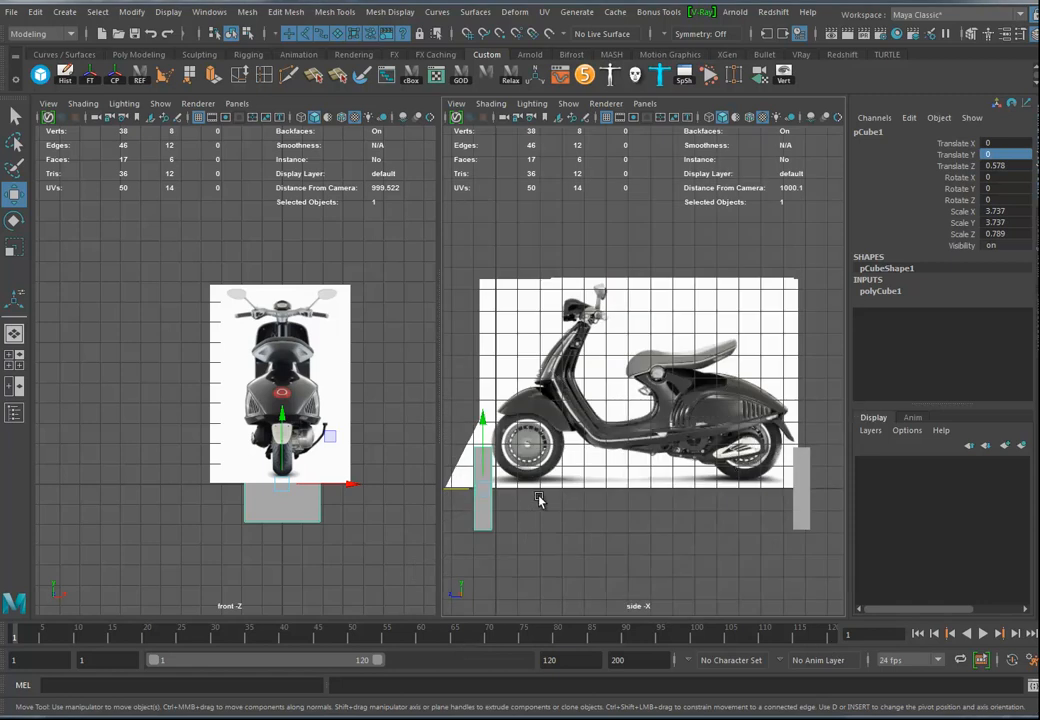
key("ctrl+d")
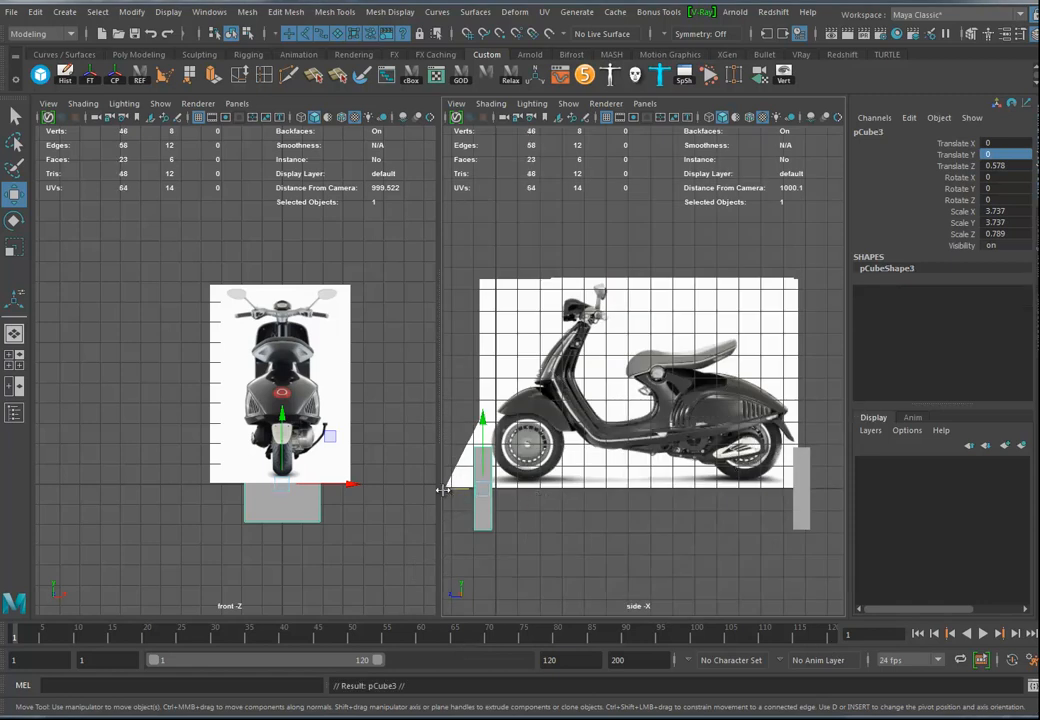
left_click_drag(451, 492, 600, 492)
left_click_drag(607, 490, 5, 490)
key("r")
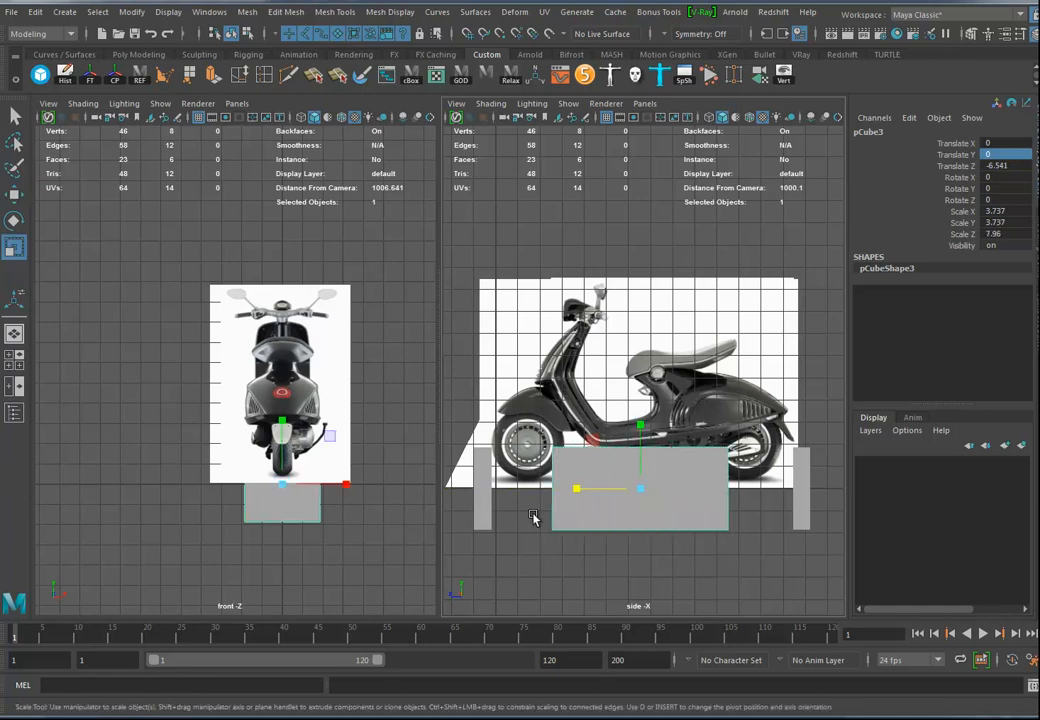
left_click_drag(580, 492, 532, 494)
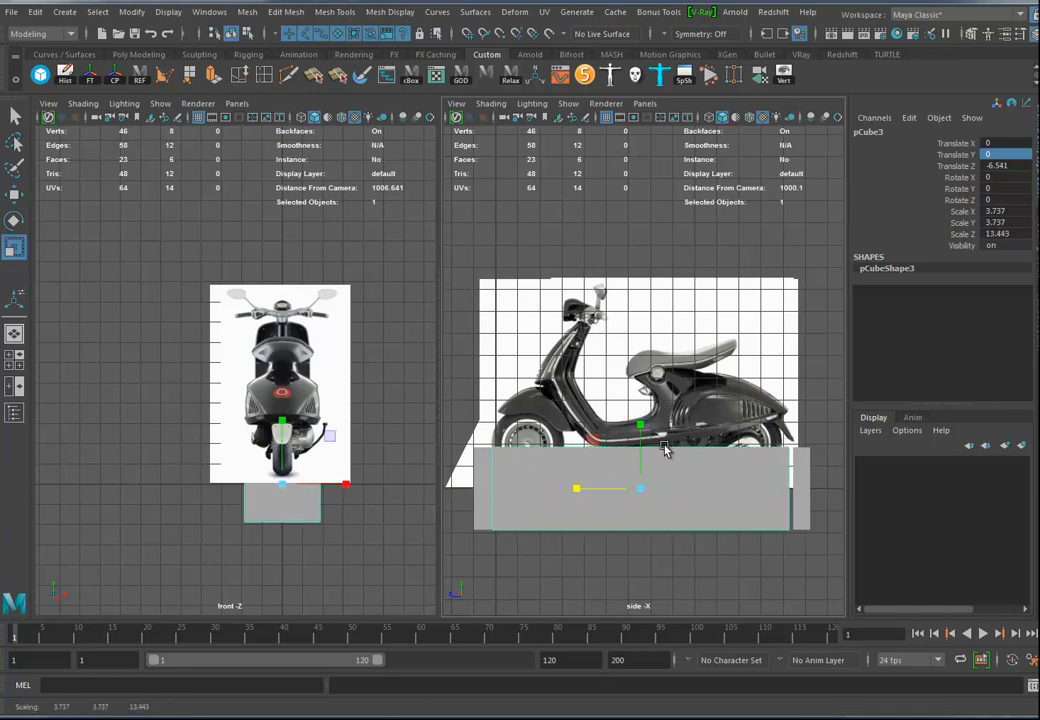
Flatten the long guide cube to Scale Y about 1.66, duplicate it and place the copy above the mirrors at Translate Y about 10.1
left_click_drag(638, 428, 639, 200)
key("w")
key("ctrl+d")
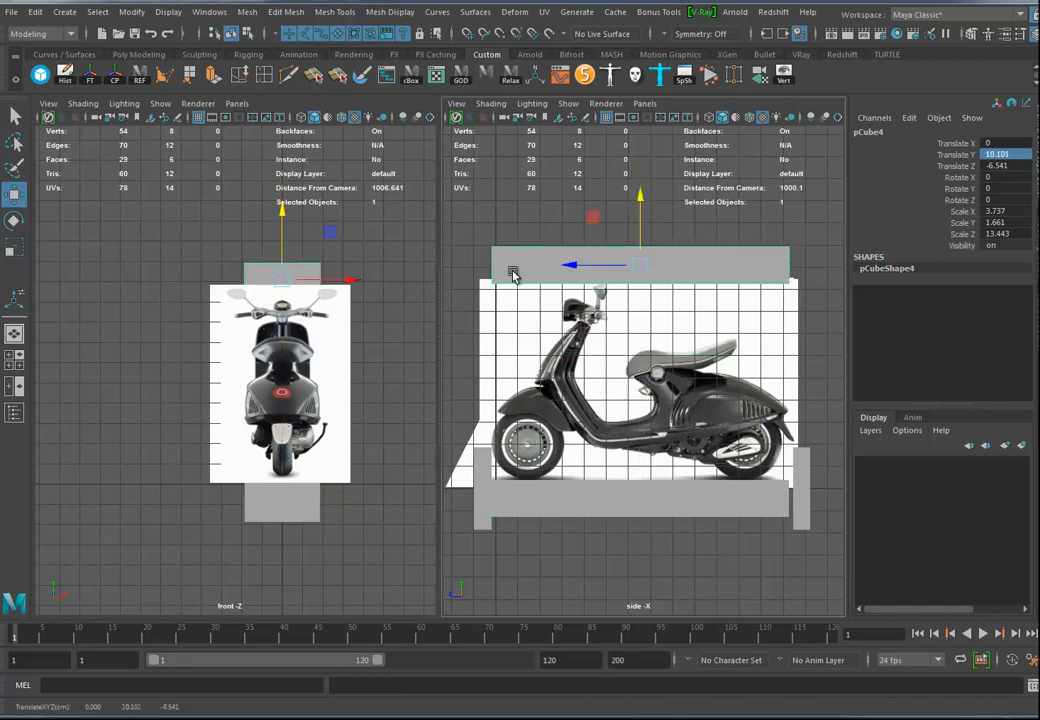
Move both long guide cubes together along the scooter's length to Translate Z about 11.06, in front of the rear-view piece
left_click(597, 506, "shift")
left_click_drag(569, 496, 176, 507)
scroll(325, 445, "up", 4)
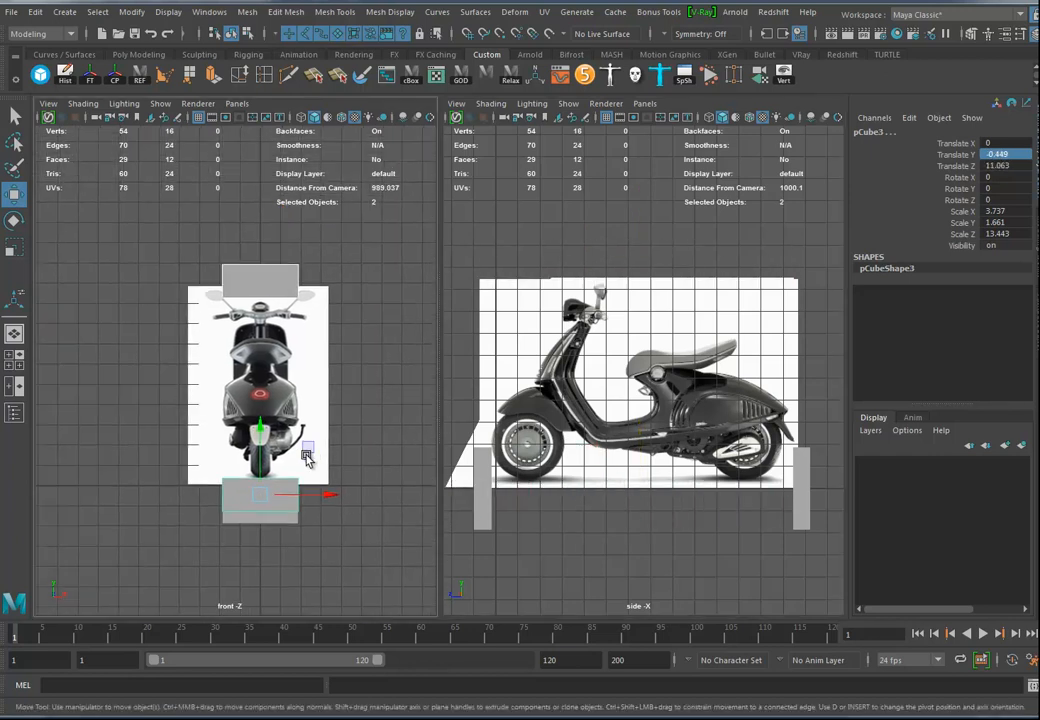
middle_click_drag(323, 456, 294, 413, "alt")
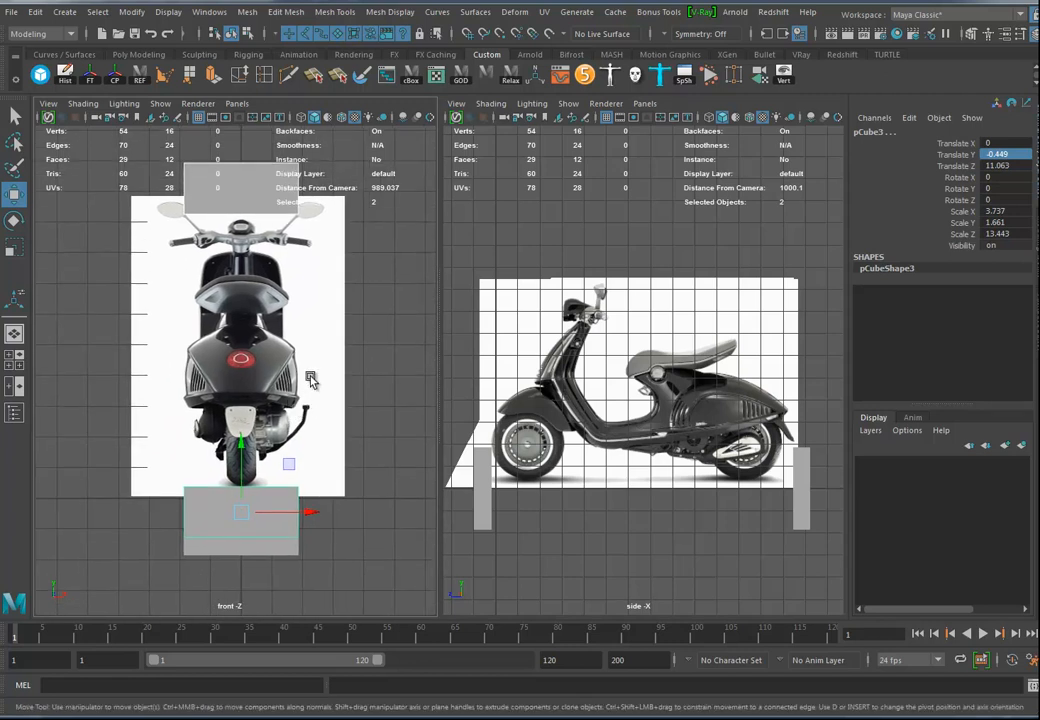
Set the rear-view piece's pivot at the rear tyre's base, scale the piece uniformly to about 0.959 and hide it
left_click(308, 378)
left_click(240, 425)
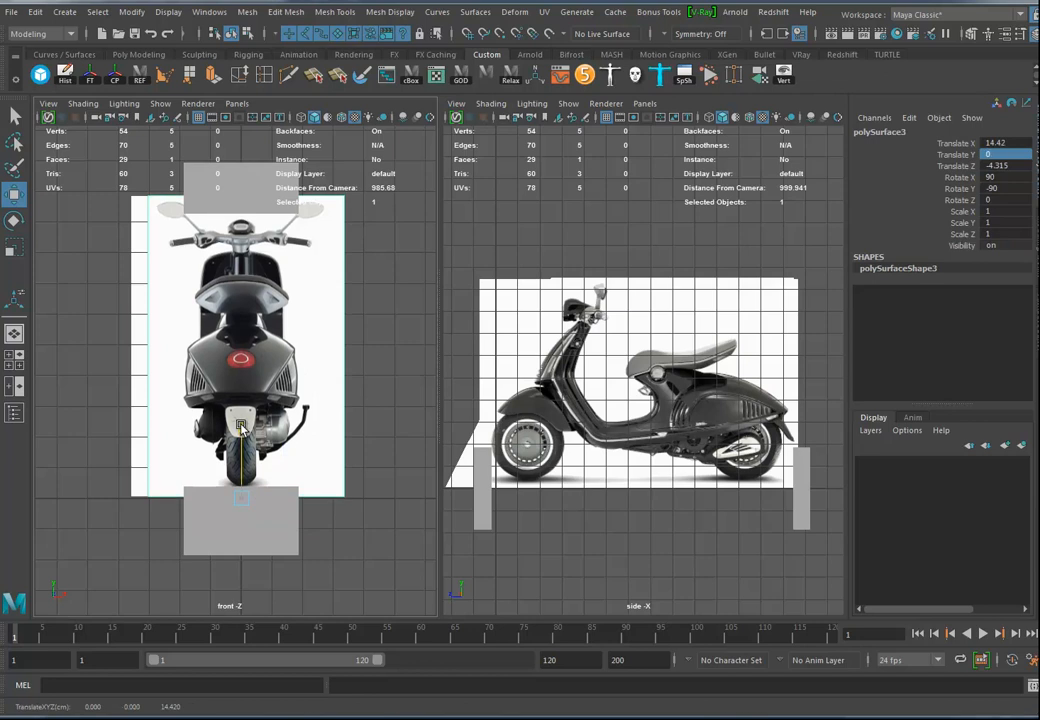
key("r")
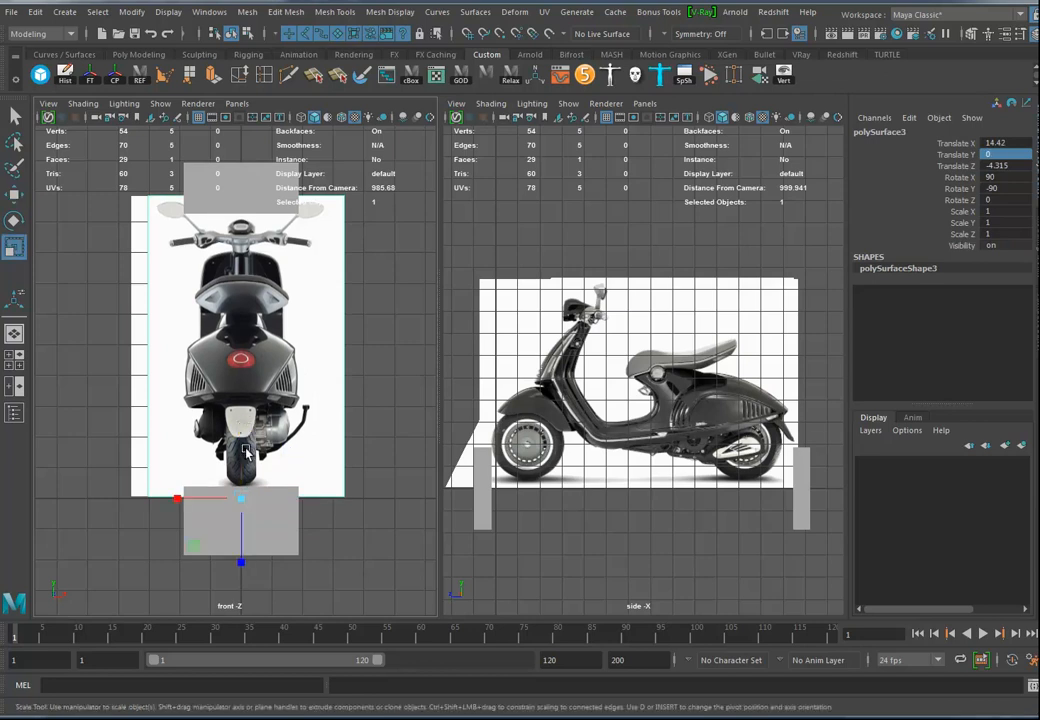
key("d")
left_click_drag(246, 568, 245, 557)
key("d")
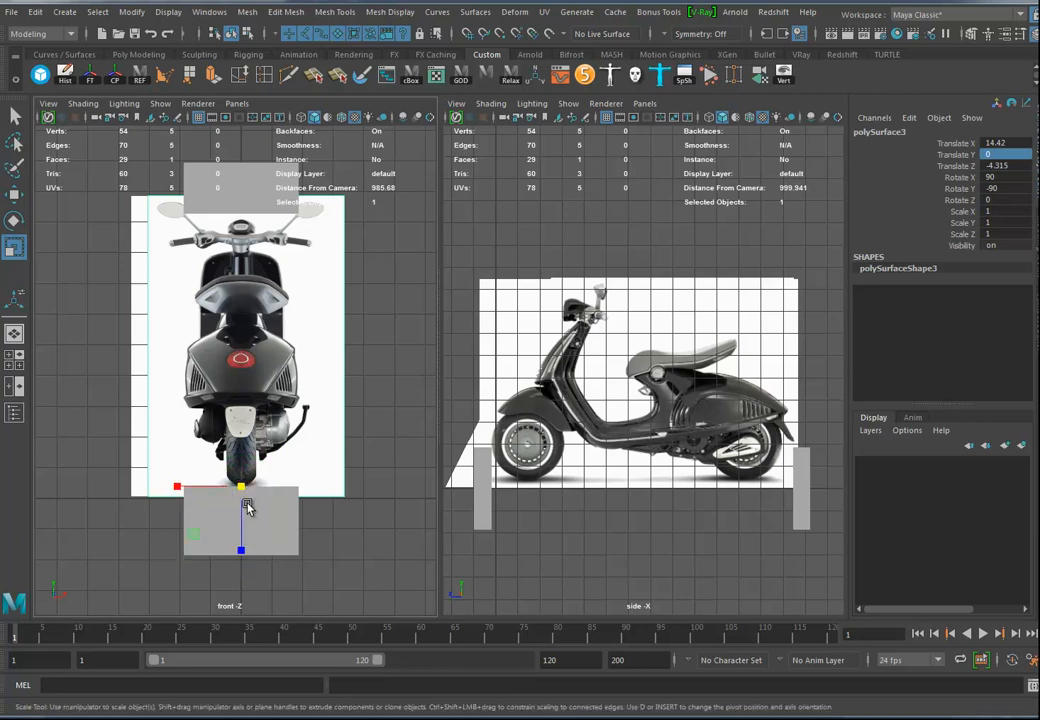
left_click_drag(240, 488, 230, 490)
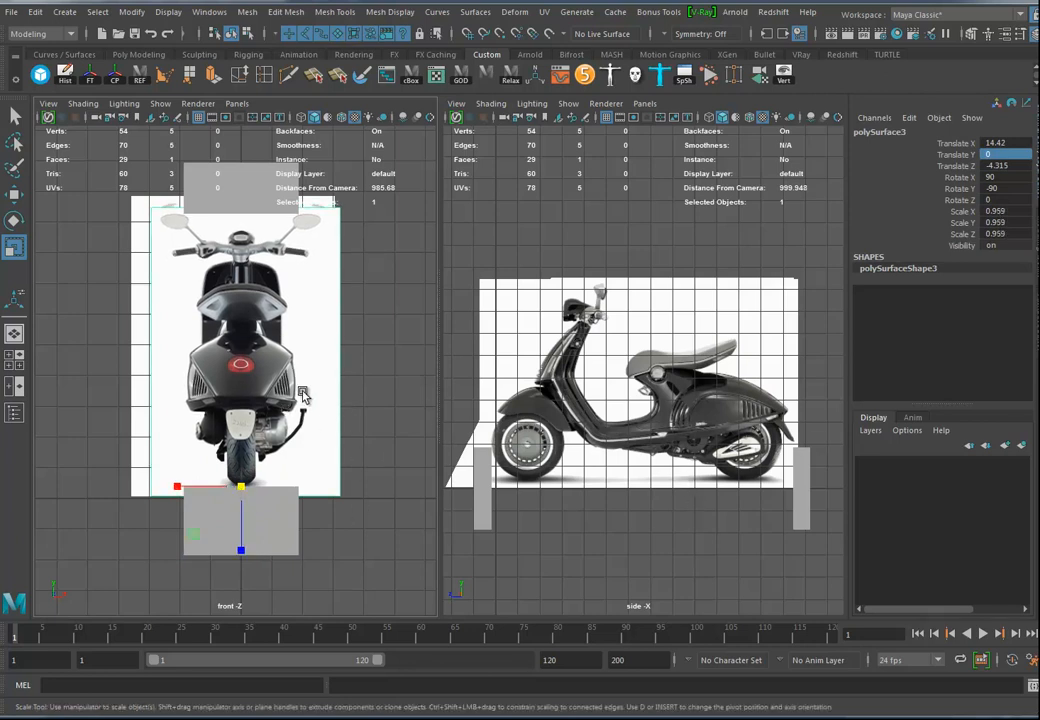
key("h")
Raise the front-view piece to Translate Y about 1.48, set its pivot at the tyre's base and scale it uniformly to about 0.801
left_click(221, 585)
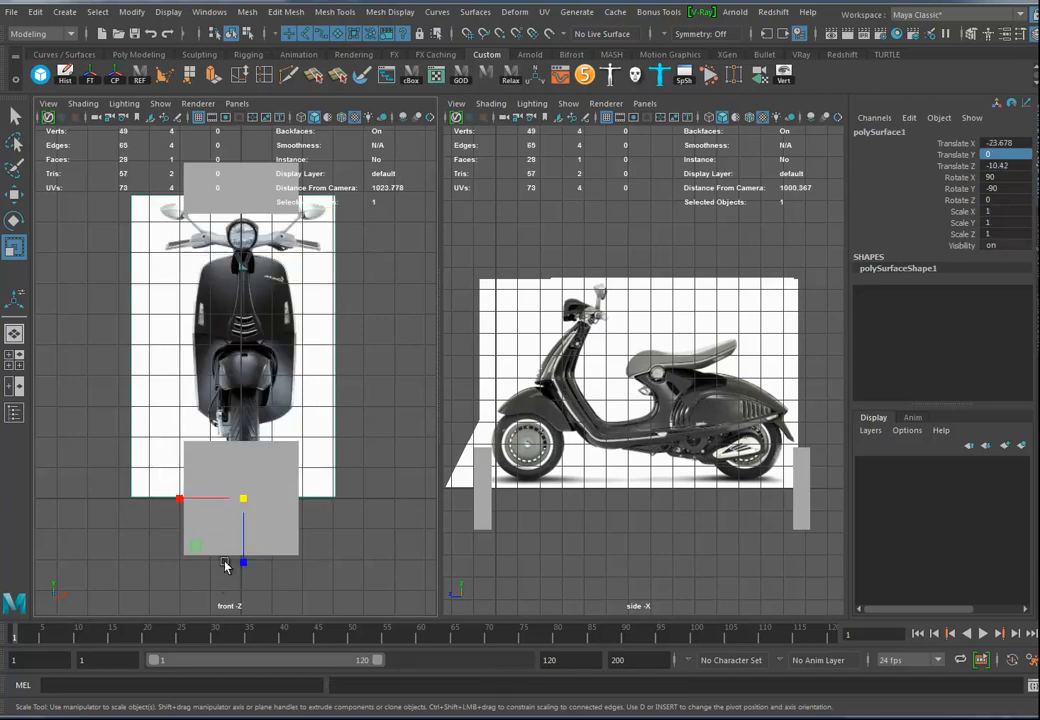
key("w")
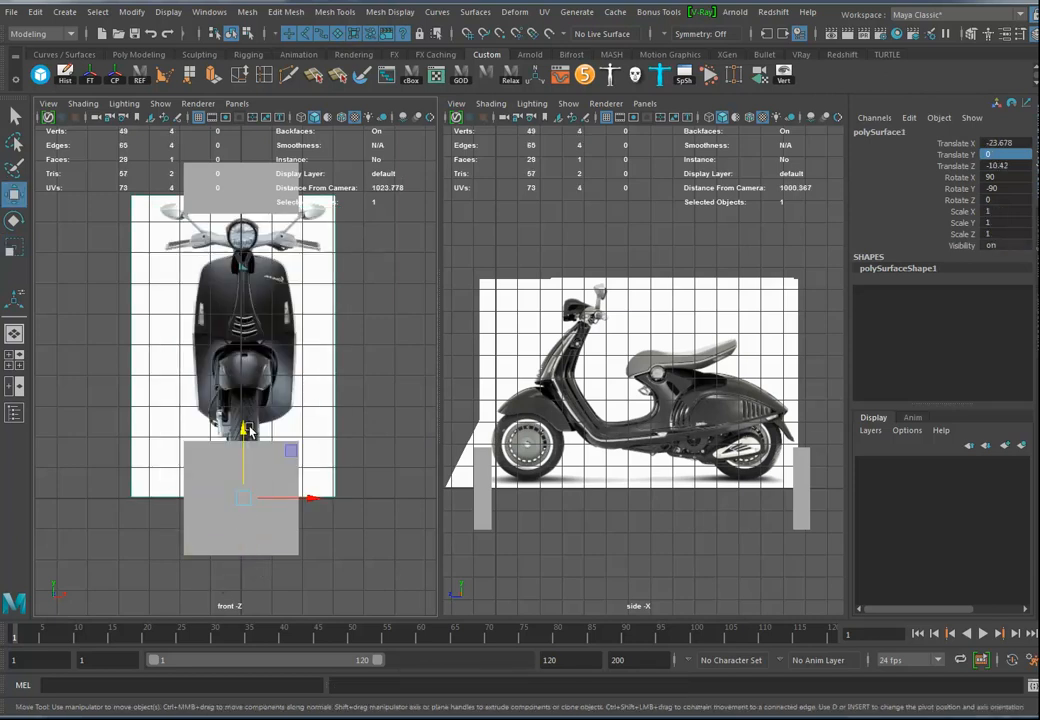
left_click_drag(245, 432, 244, 376)
key("d")
key("d")
key("r")
left_click_drag(246, 447, 190, 453)
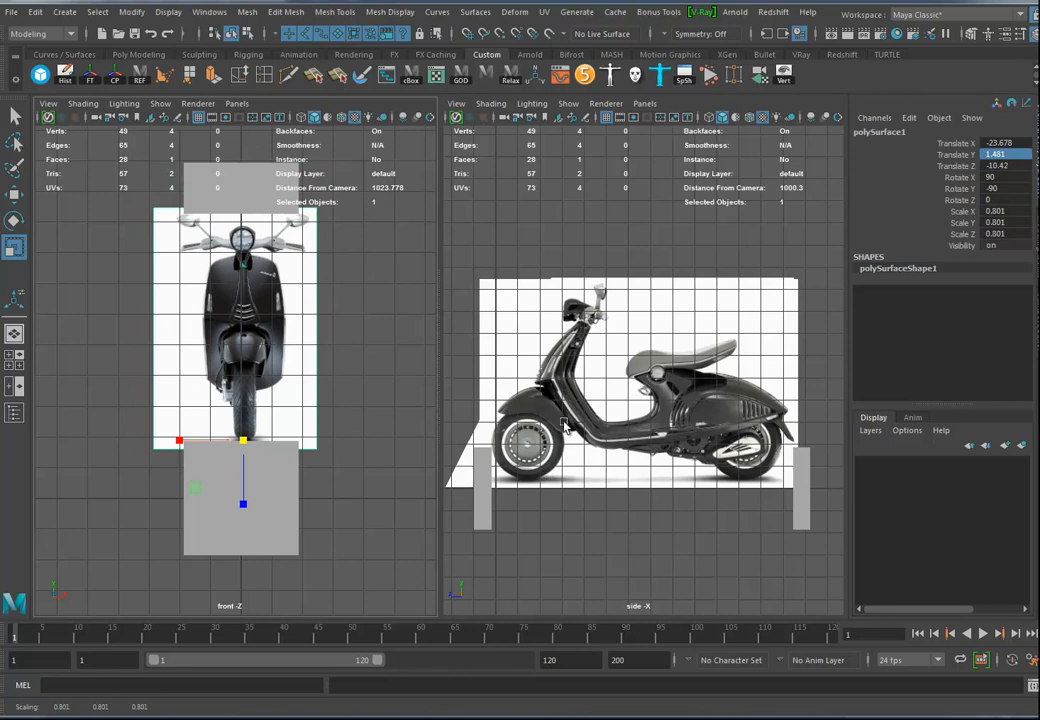
Open the Outliner, expand the pPlane1 group and unhide the rear-view piece polySurface3
left_click(25, 411)
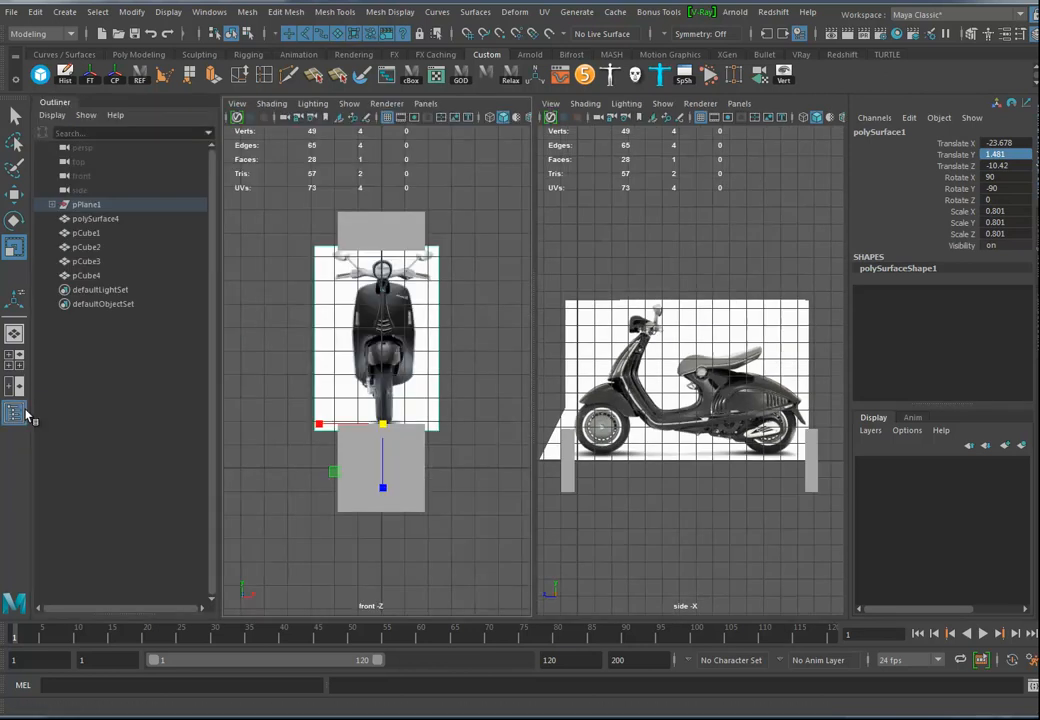
left_click(51, 204)
left_click(97, 233)
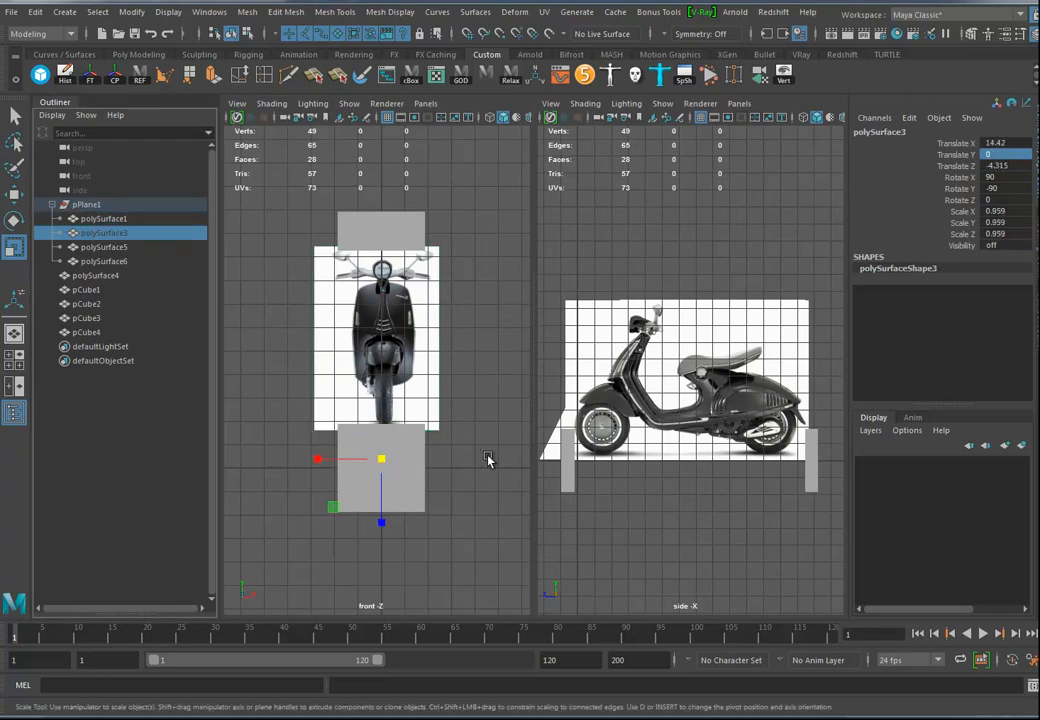
key("h")
Switch to a full-size perspective view and delete all four guide cubes
key("space")
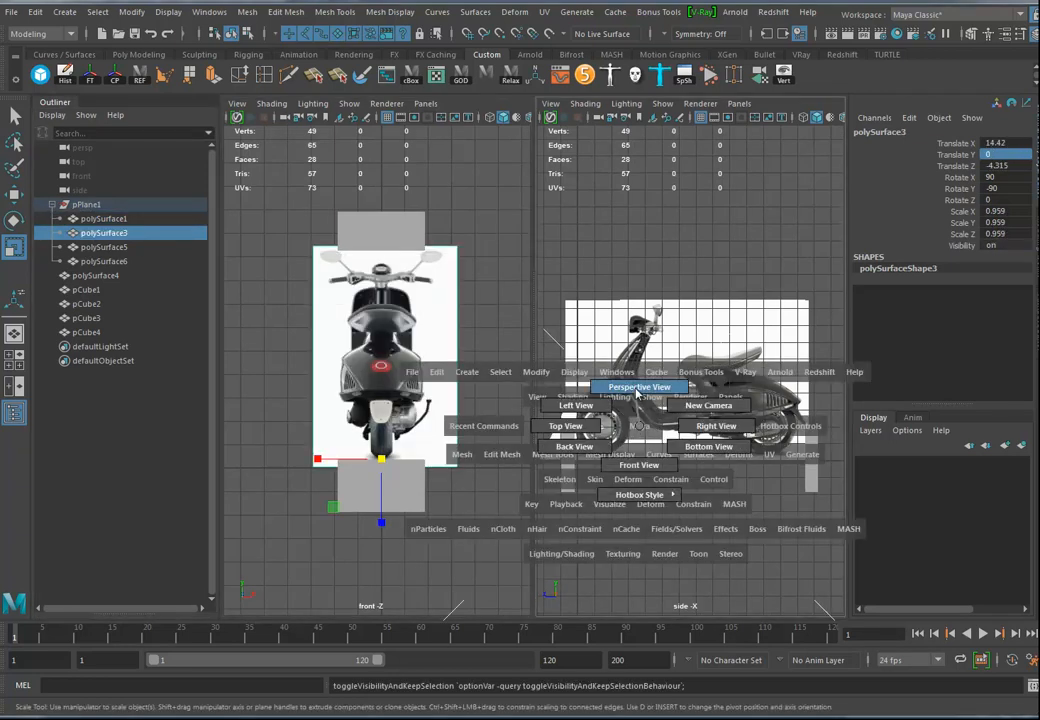
left_click(639, 387)
key("space")
left_click_drag(564, 448, 450, 465, "alt")
left_click_drag(381, 290, 399, 508)
left_click_drag(429, 491, 450, 476, "alt")
key("Delete")
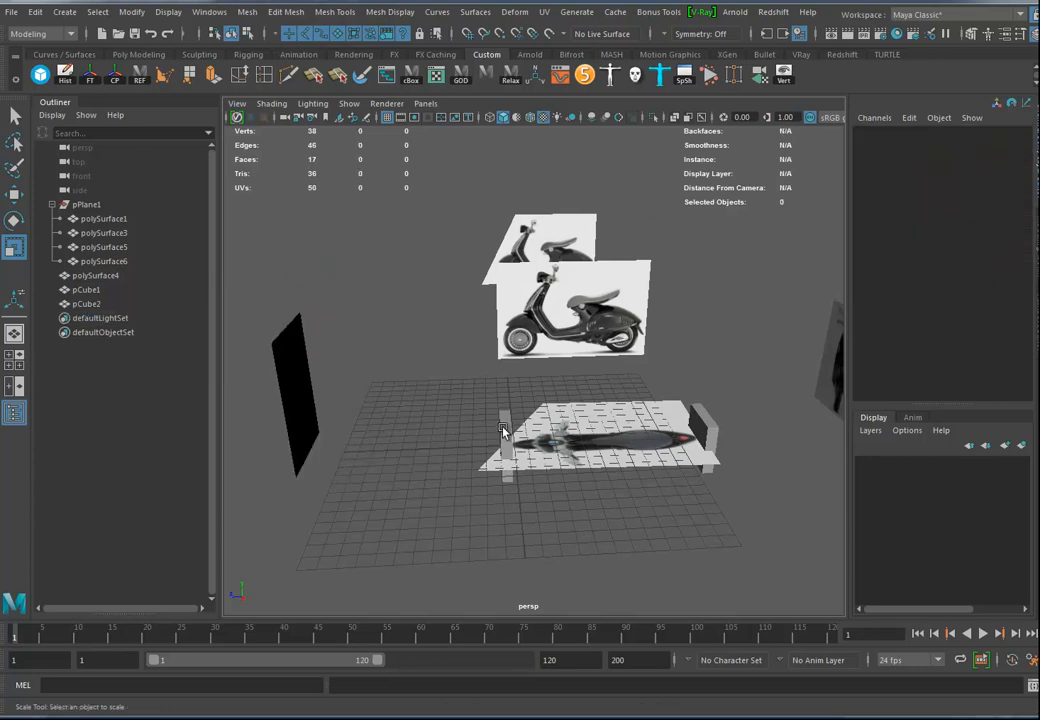
left_click(715, 438)
key("Delete")
Parent the loose side-view piece polySurface4 under the pPlane1 group
left_click_drag(633, 440, 500, 296, "alt")
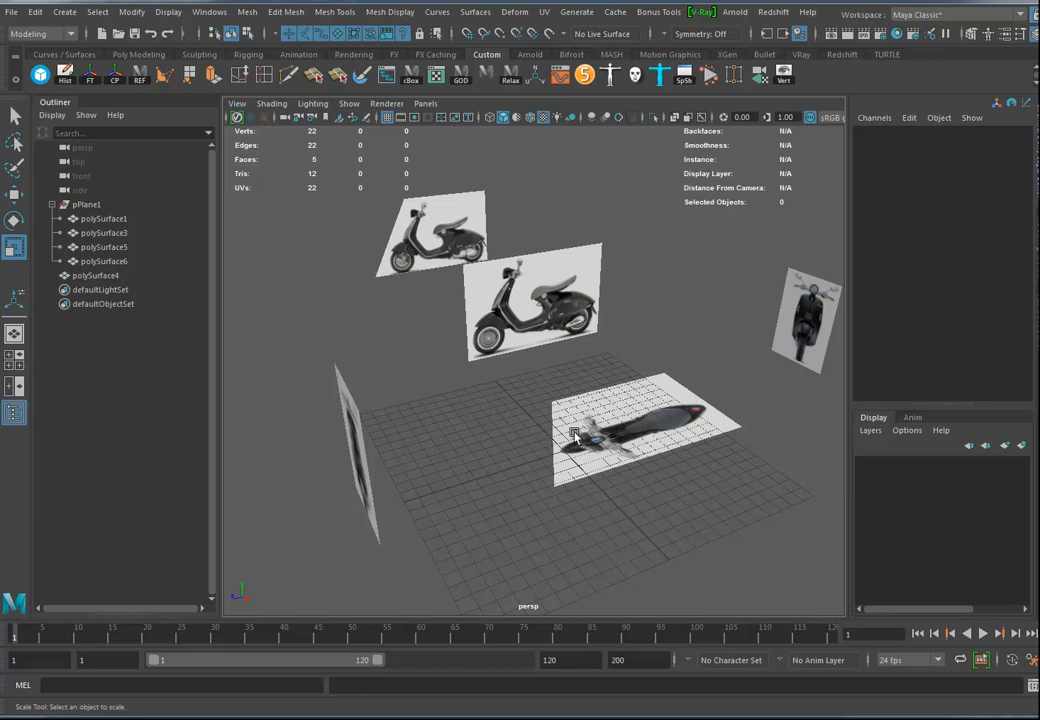
left_click_drag(445, 453, 469, 432, "alt")
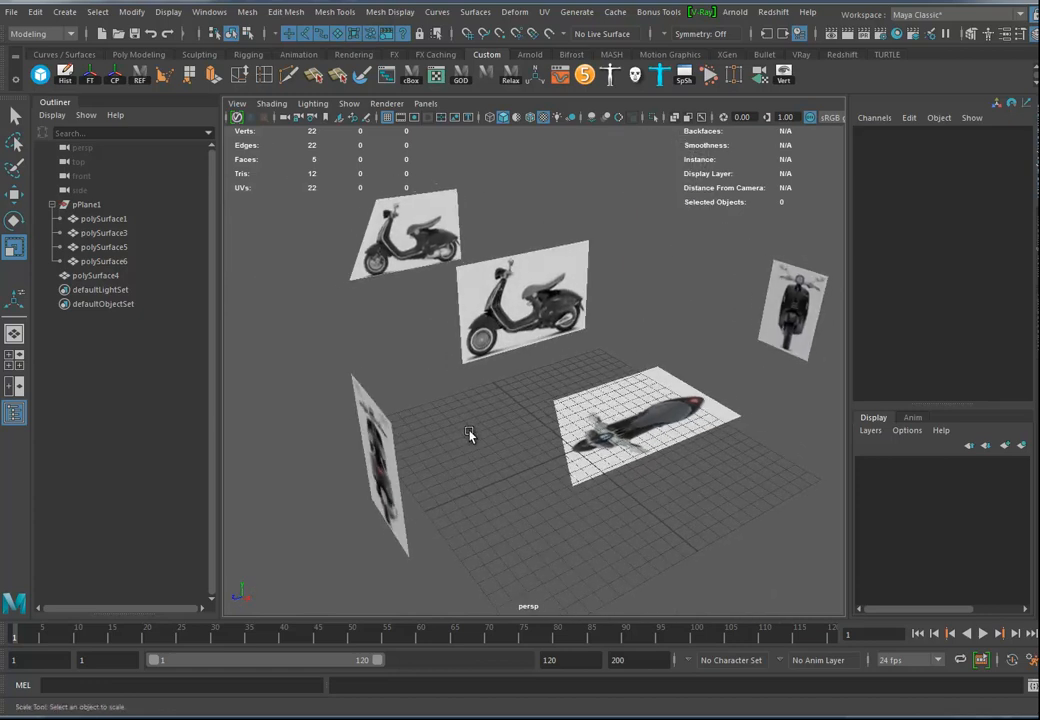
left_click(89, 205)
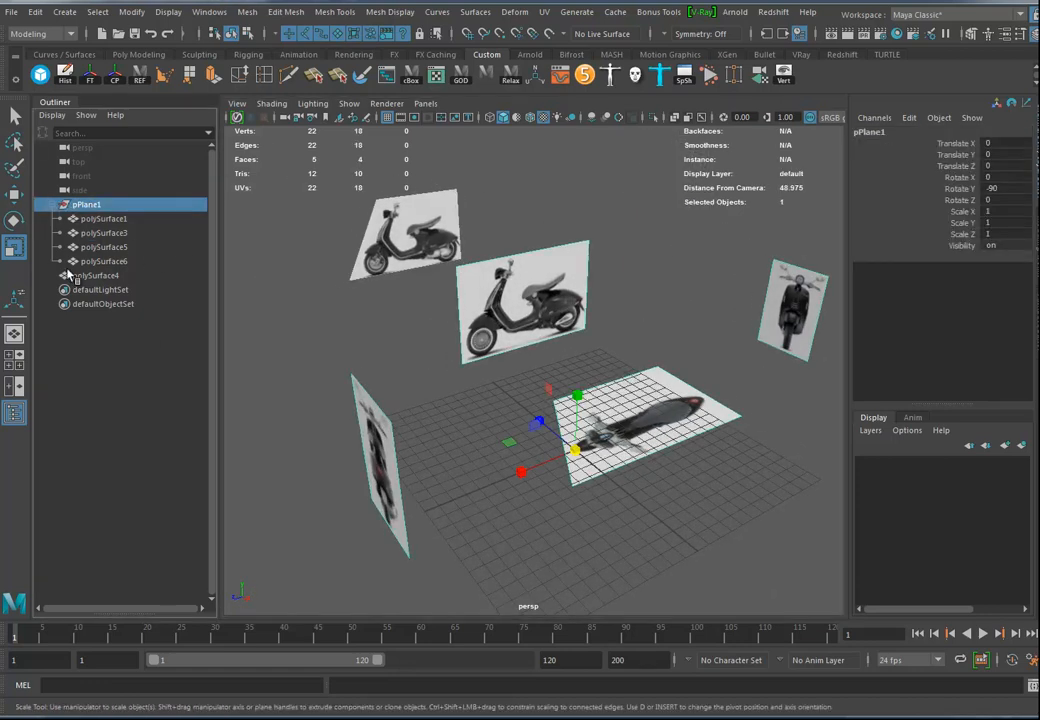
left_click_drag(693, 500, 544, 488, "alt")
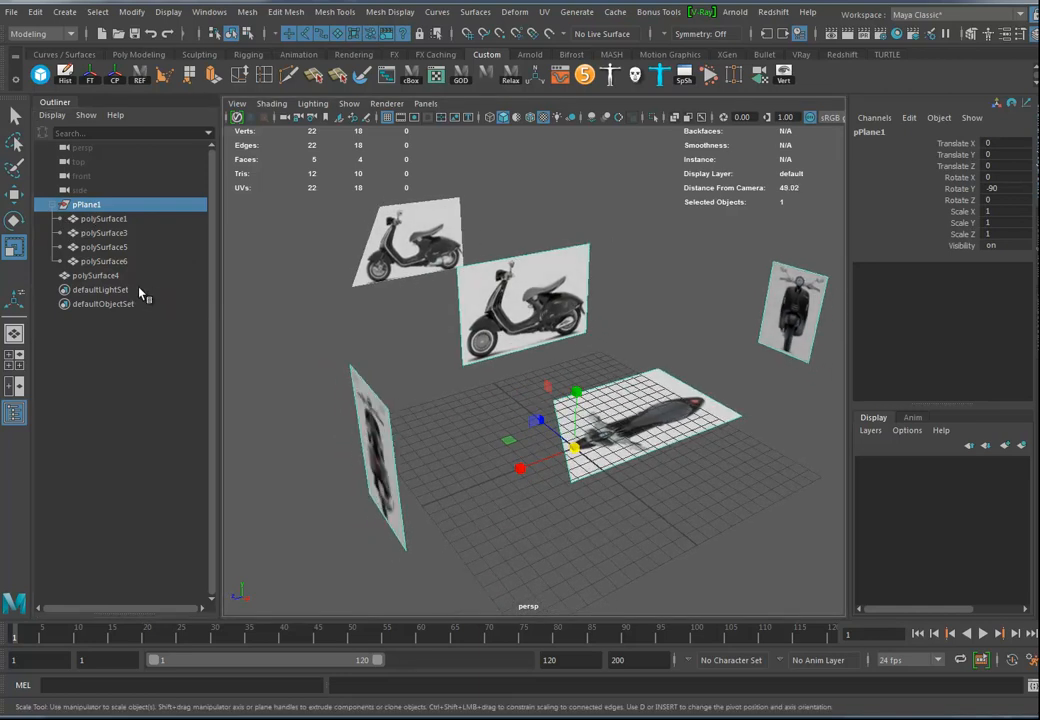
left_click(84, 278)
middle_click_drag(86, 279, 84, 206)
Rename the pPlane1 group as REF_Grp
left_click(86, 205)
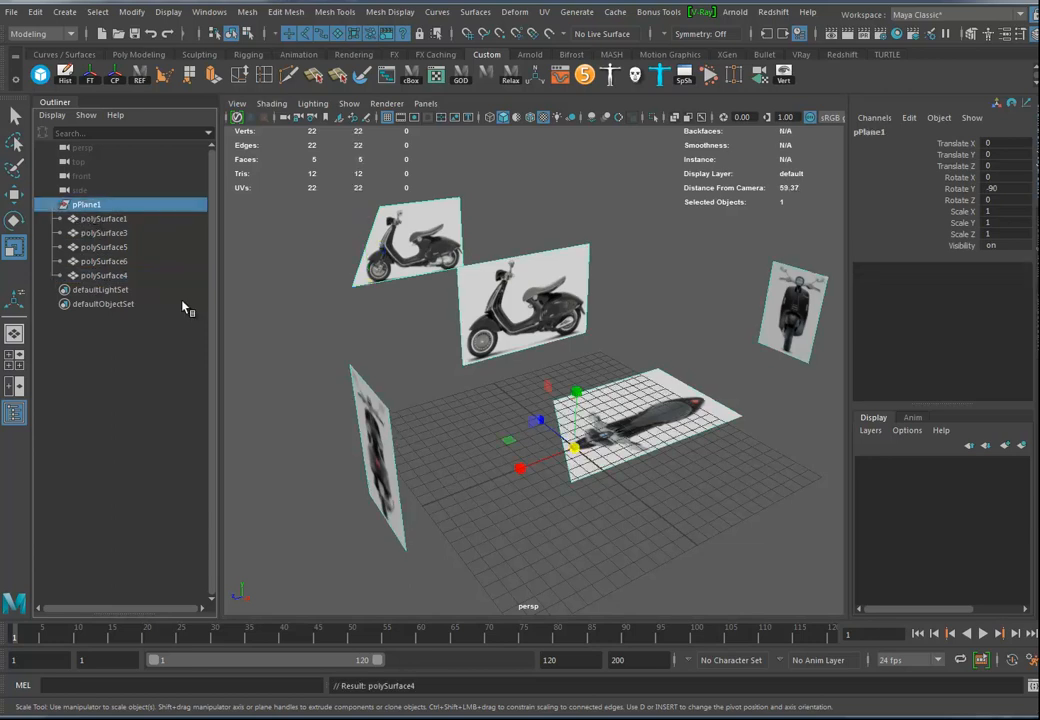
double_click(893, 132)
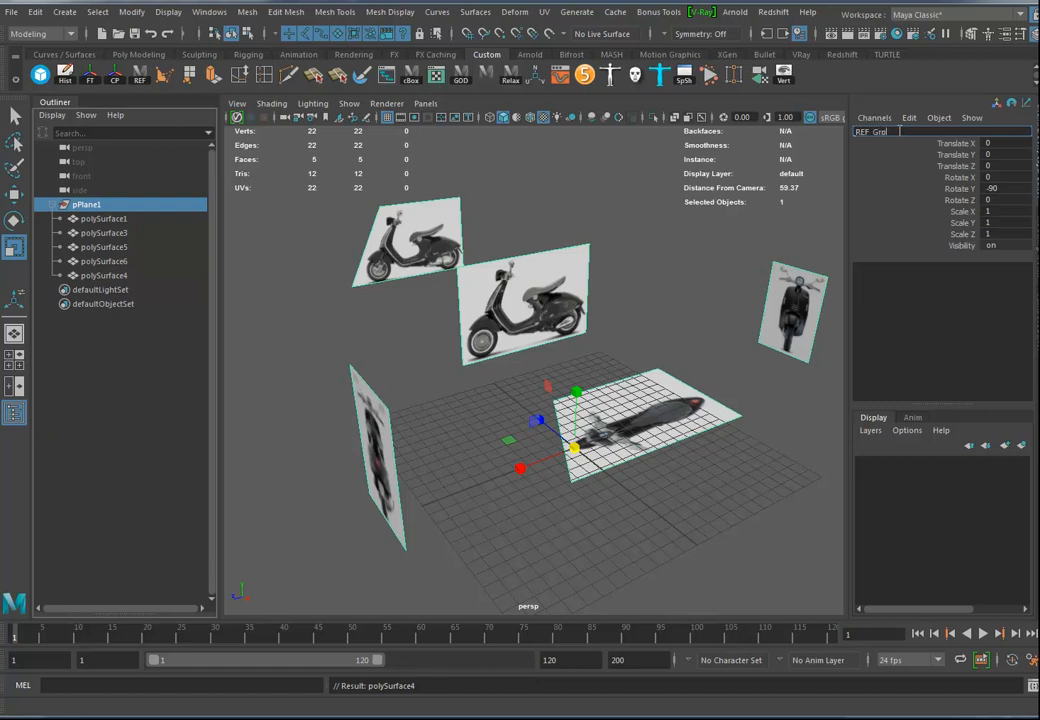
key("Return")
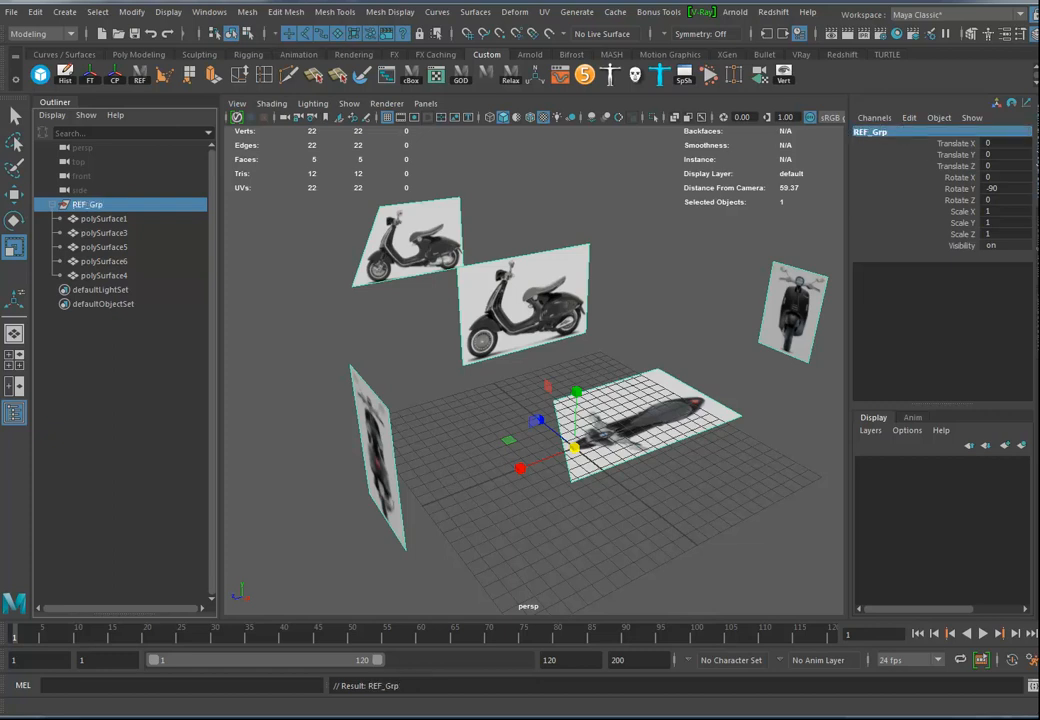
Create a display layer from the selected reference group and name it REF_Layer
left_click(1021, 445)
double_click(930, 467)
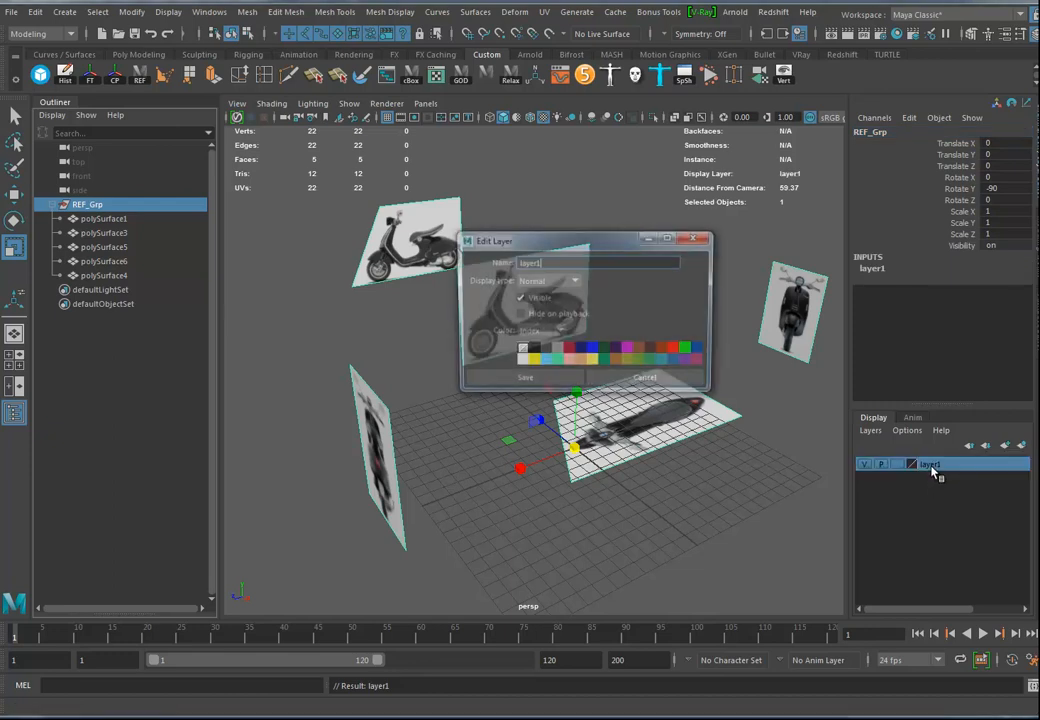
left_click_drag(571, 262, 388, 262)
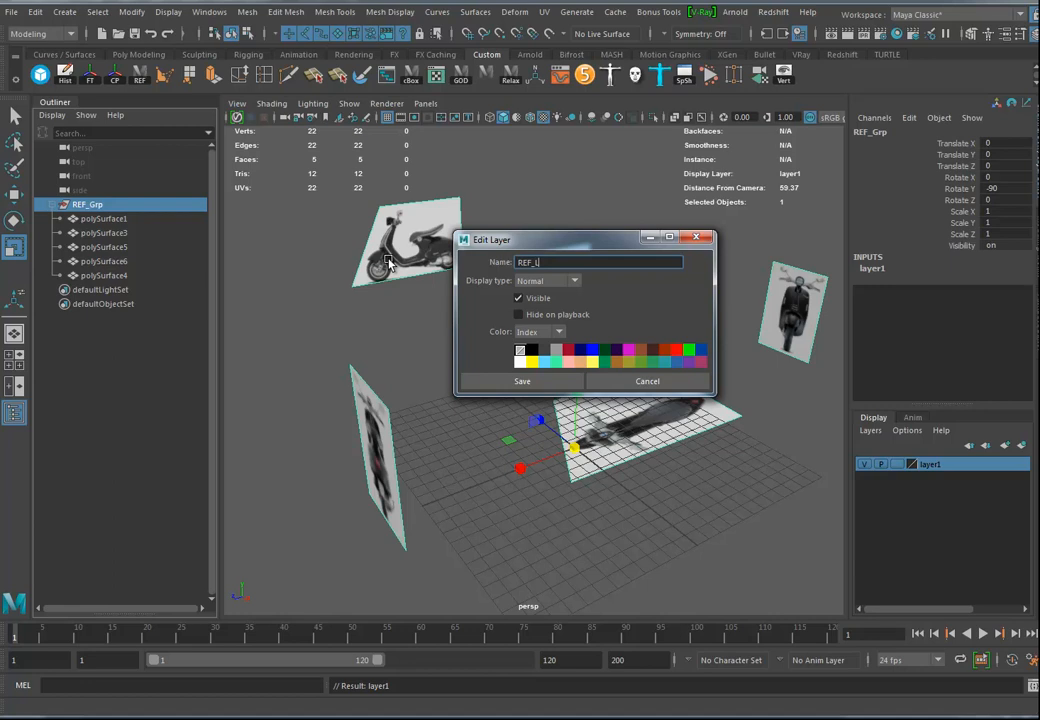
key("Return")
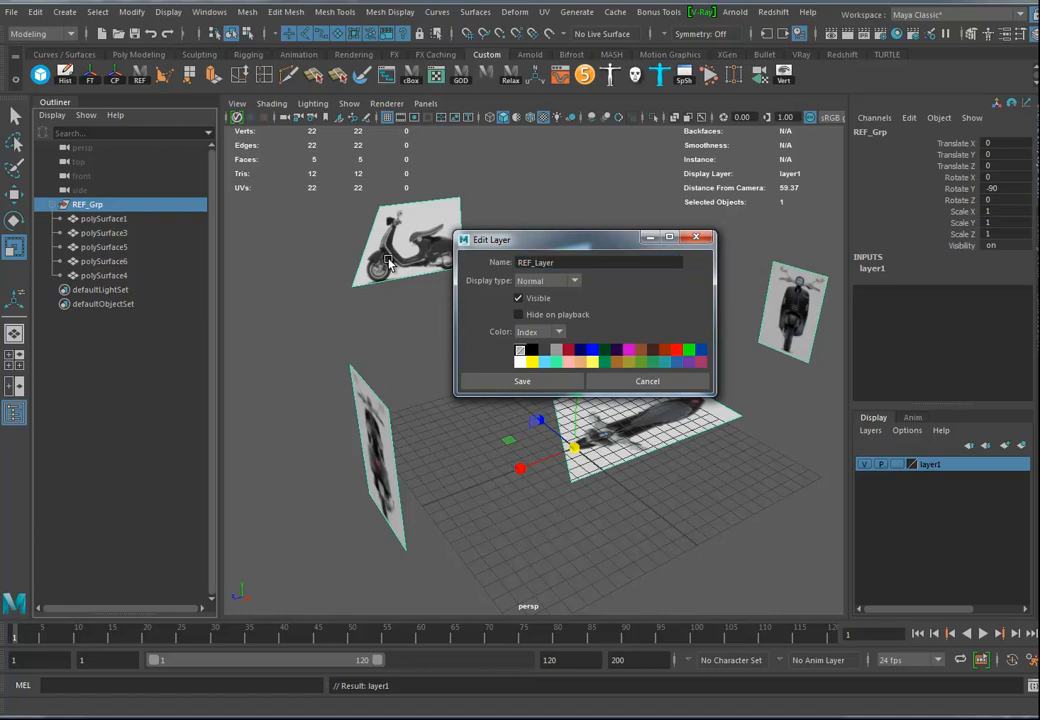
left_click(524, 381)
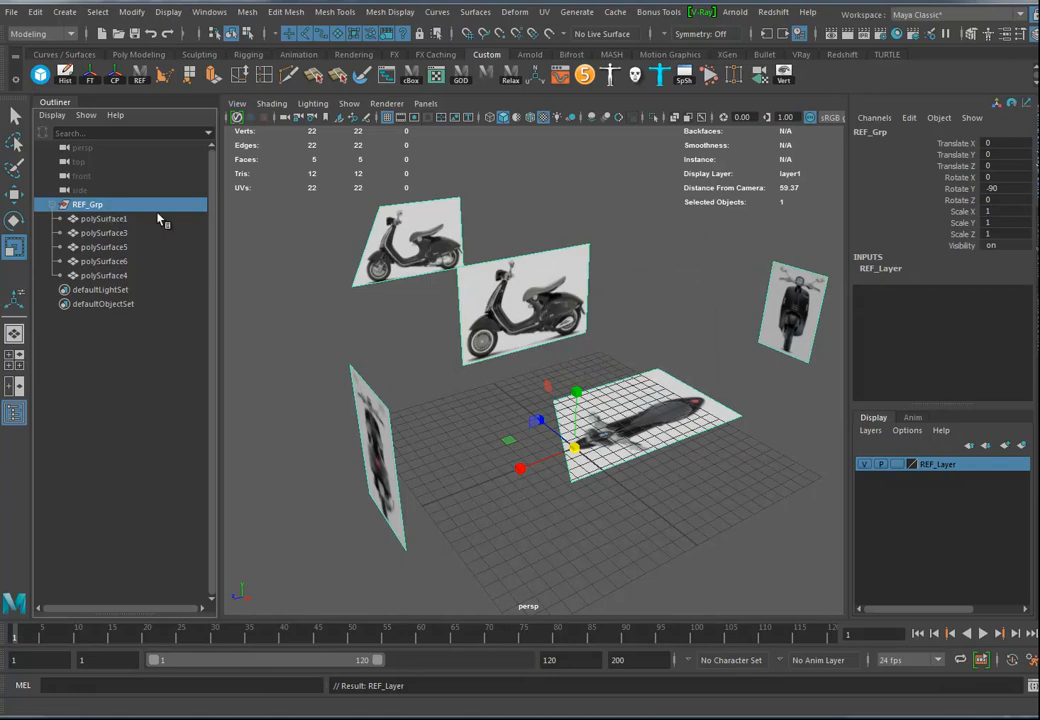
Batch-rename the five view pieces inside REF_Grp with the base name REF
left_click_drag(104, 219, 146, 276)
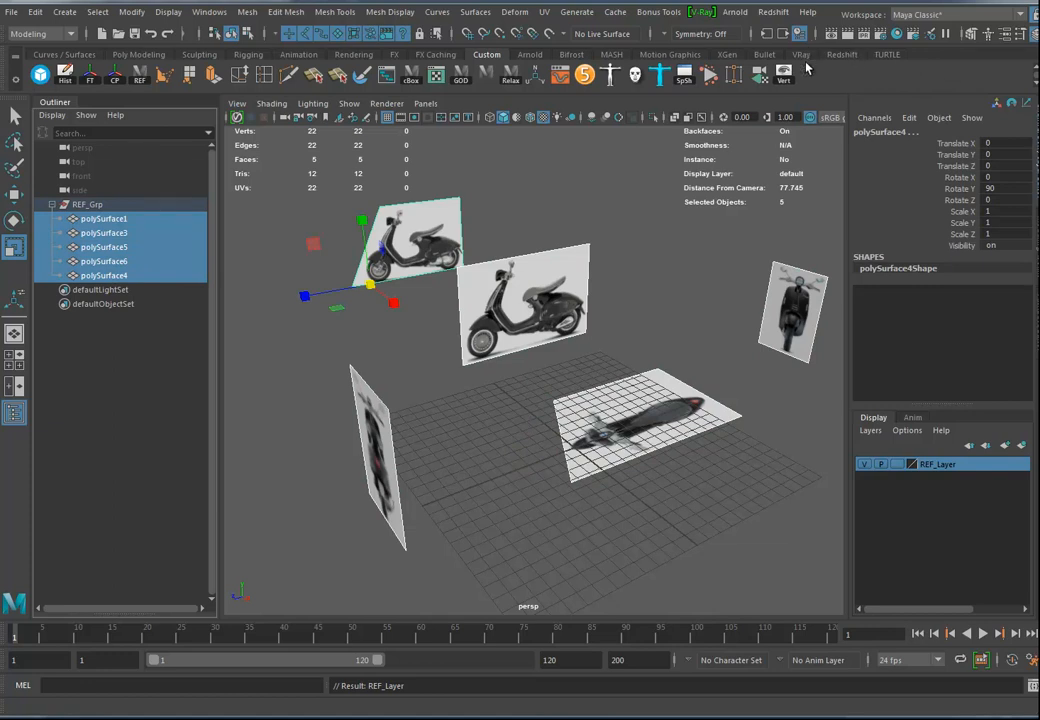
left_click(751, 33)
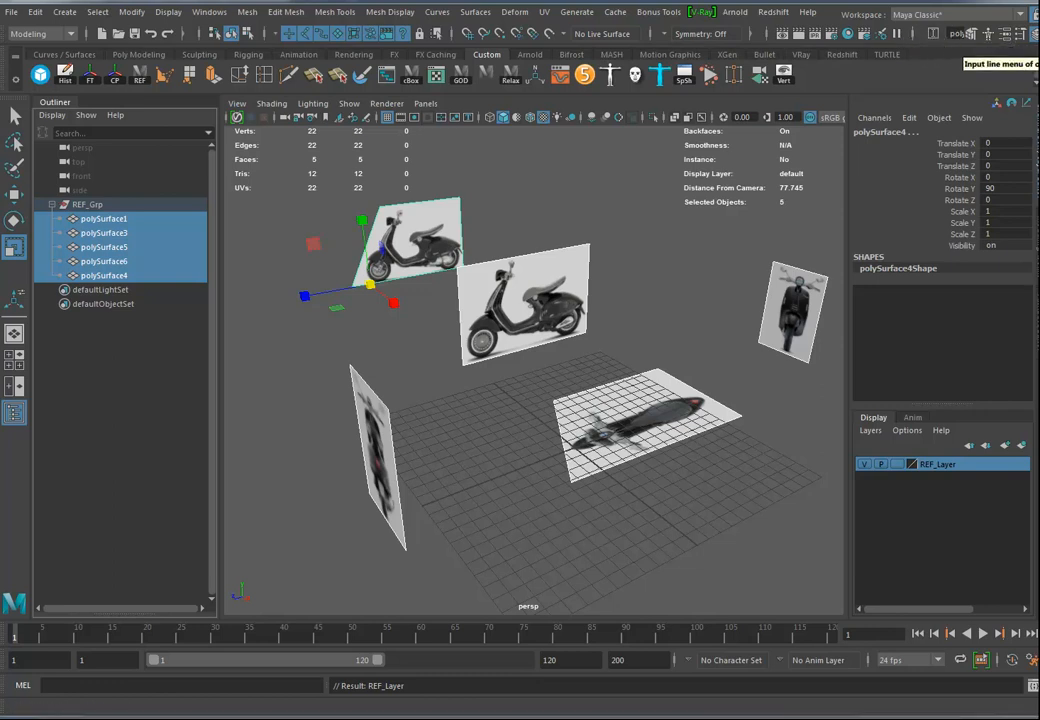
left_click(935, 35)
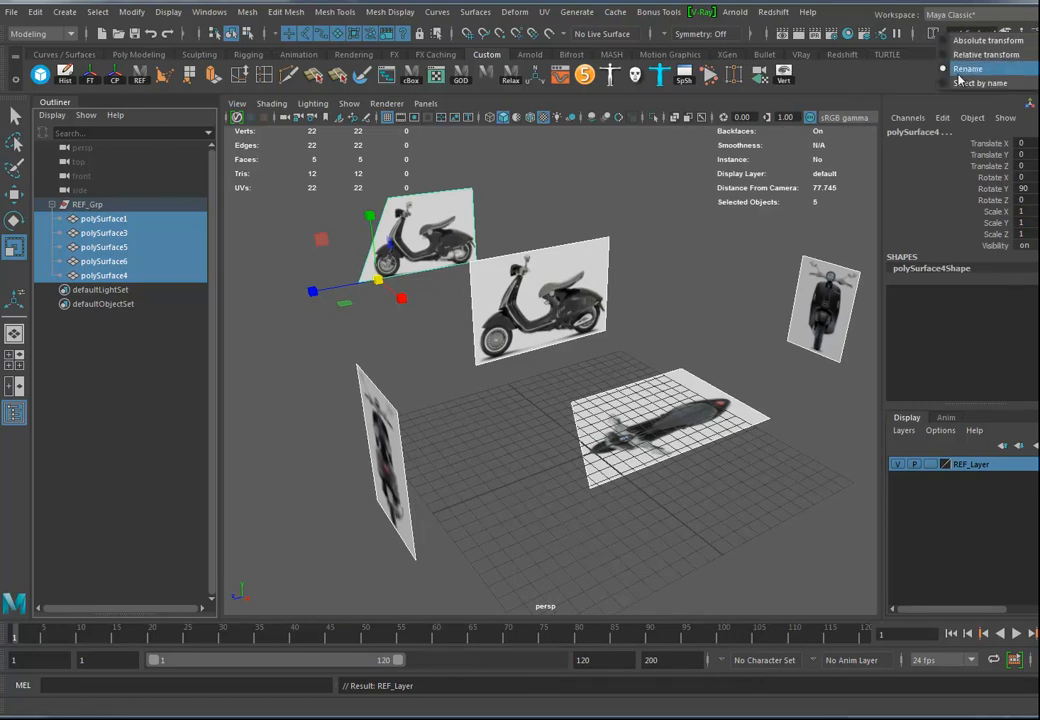
left_click(966, 69)
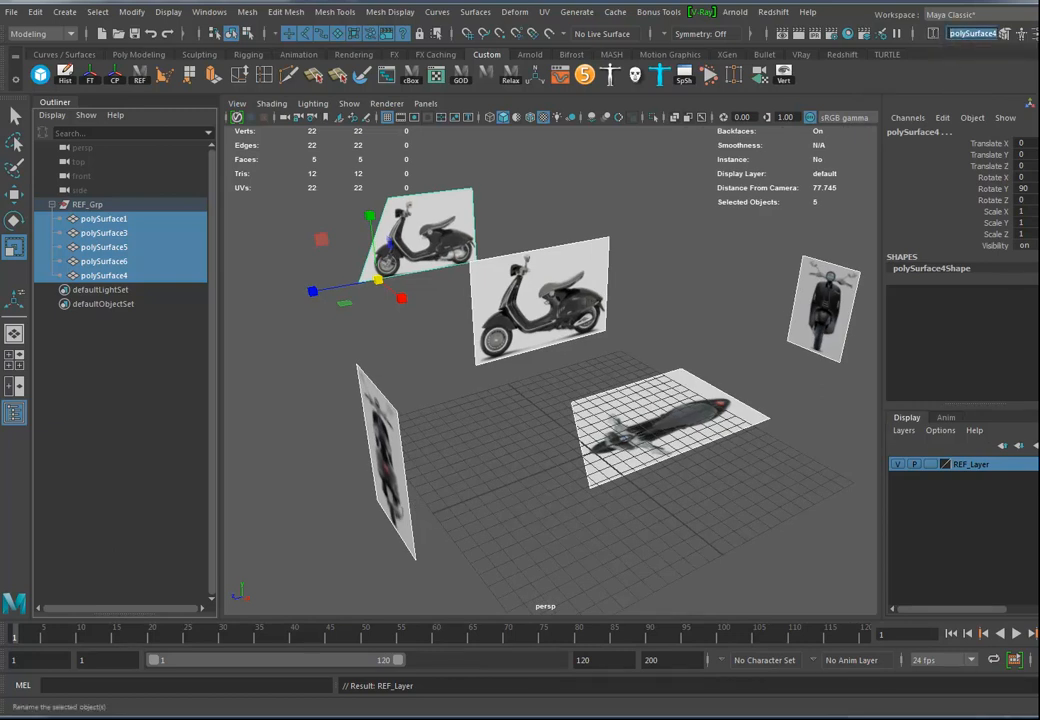
type("RE")
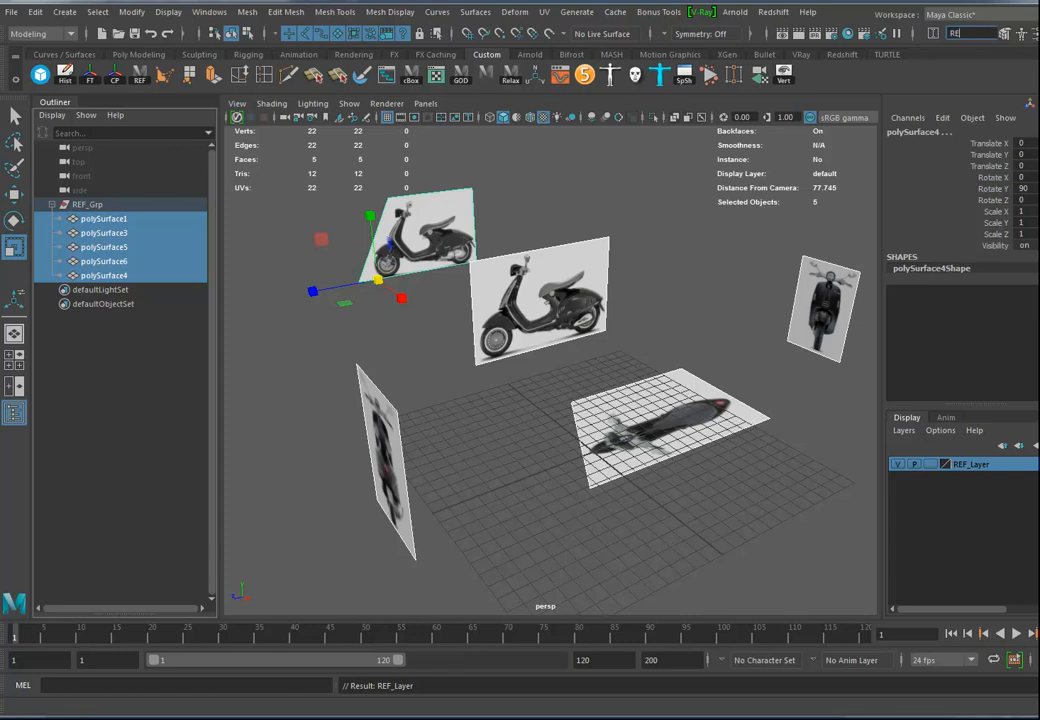
type("F")
key("Return")
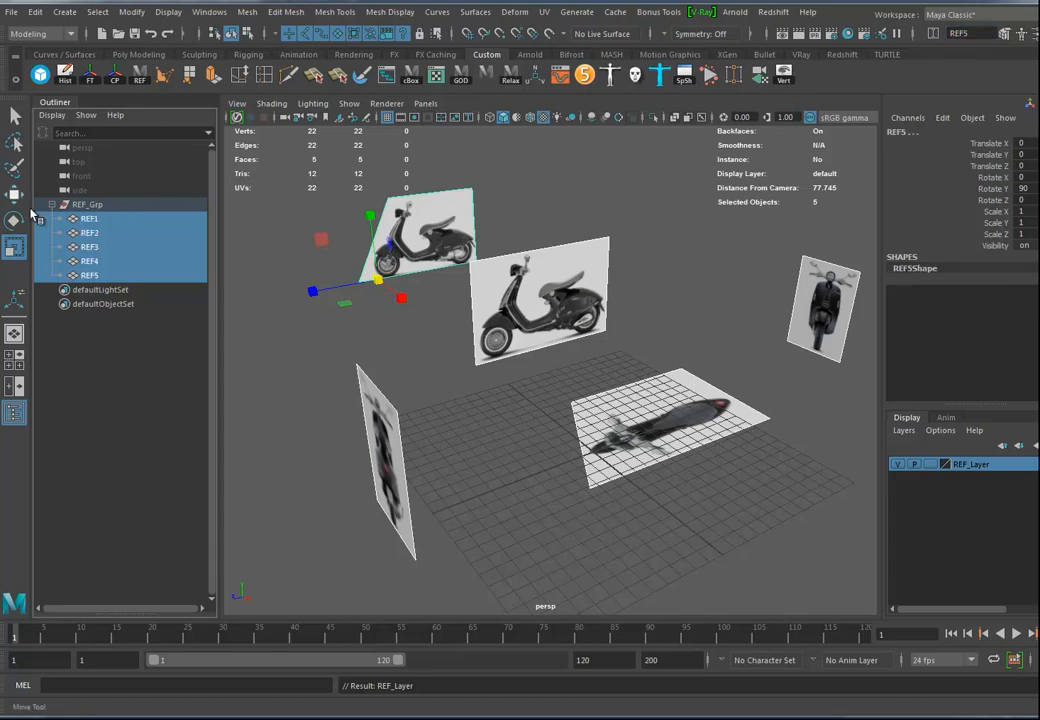
left_click_drag(654, 358, 620, 340, "alt")
left_click_drag(654, 386, 517, 318, "alt")
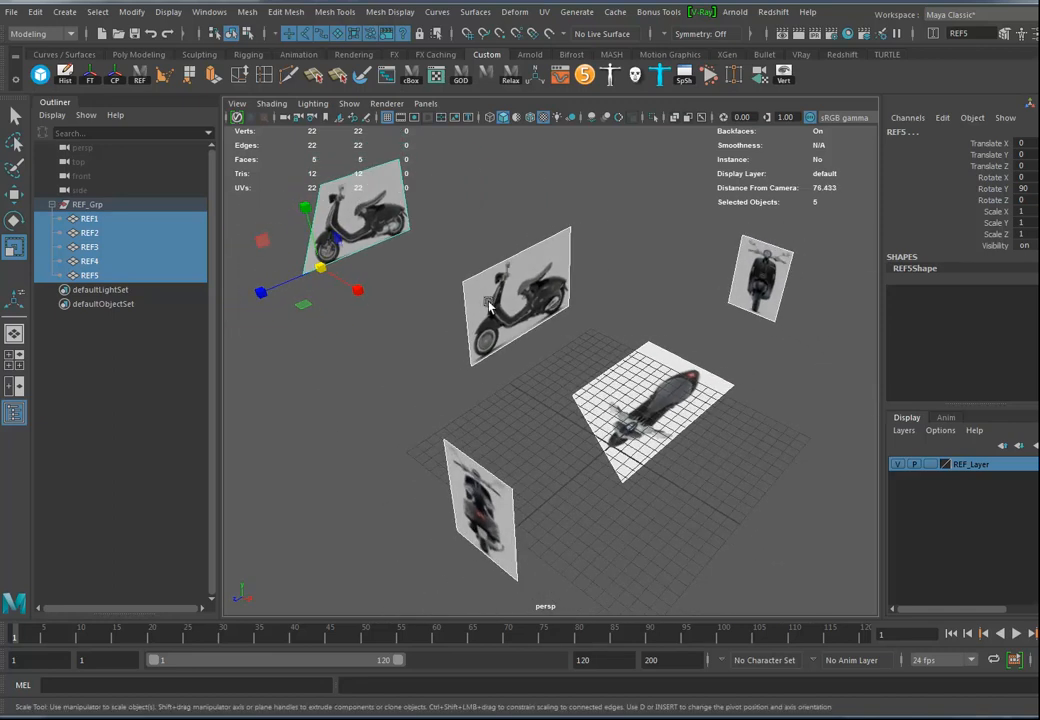
key("w")
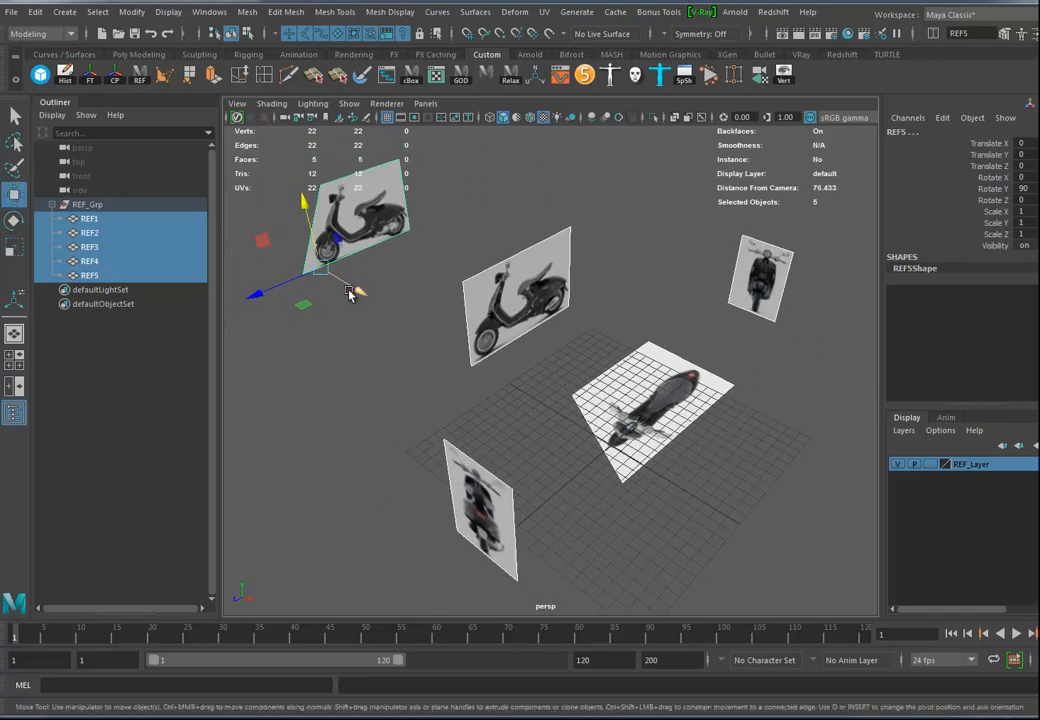
left_click_drag(360, 290, 559, 362)
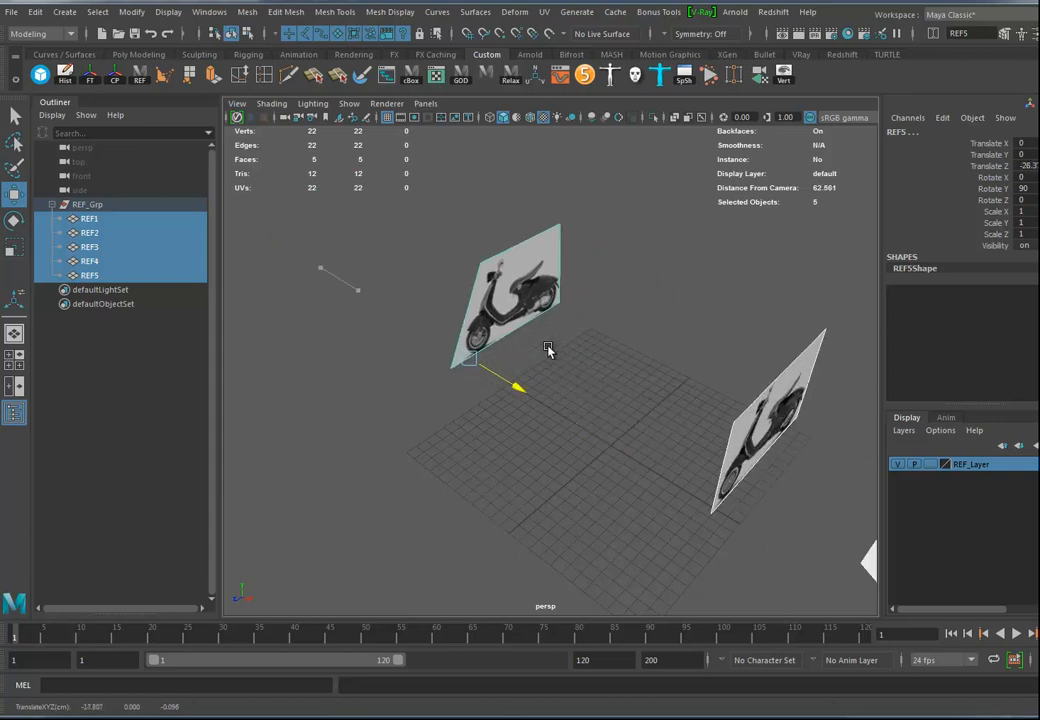
key("ctrl+z")
Move the outer side-view piece REF5 across to the opposite side of the grid, and select the rear-view piece REF2
left_click(379, 252)
left_click_drag(355, 292, 947, 575)
mouse_move(520, 460)
left_mouse_down("alt")
mouse_move(432, 390)
mouse_move(562, 453)
mouse_move(358, 430)
mouse_move(552, 469)
mouse_move(682, 455)
mouse_move(536, 434)
mouse_move(600, 449)
mouse_move(673, 448)
mouse_move(608, 441)
mouse_move(533, 451)
mouse_move(539, 460)
left_mouse_up("alt")
left_click(429, 404)
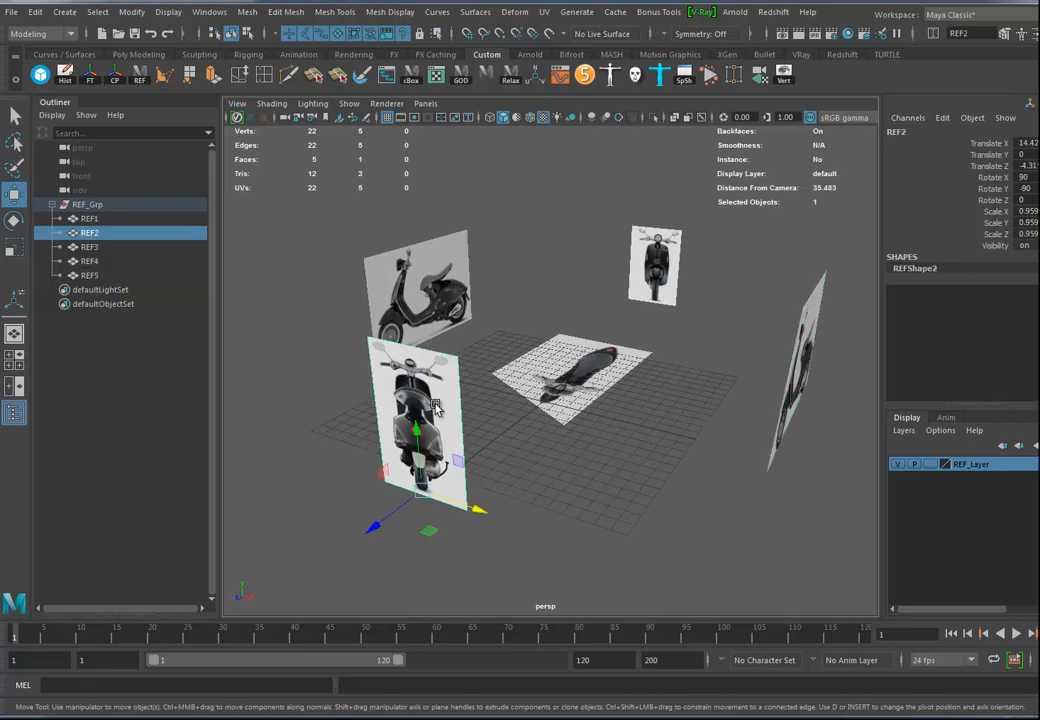
Turn off Double Sided in the Render Stats of the rear-view piece REF2
key("ctrl+a")
left_click_drag(480, 351, 417, 447, "alt")
left_click(796, 300)
middle_click_drag(415, 447, 452, 449, "alt")
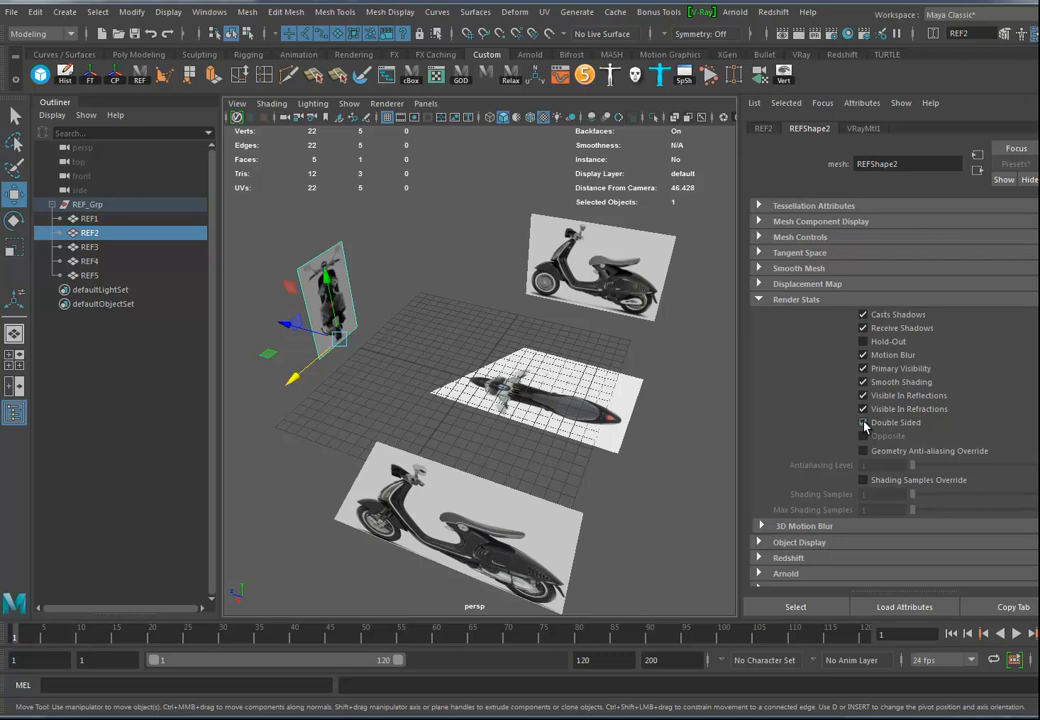
left_click_drag(430, 450, 387, 410, "alt")
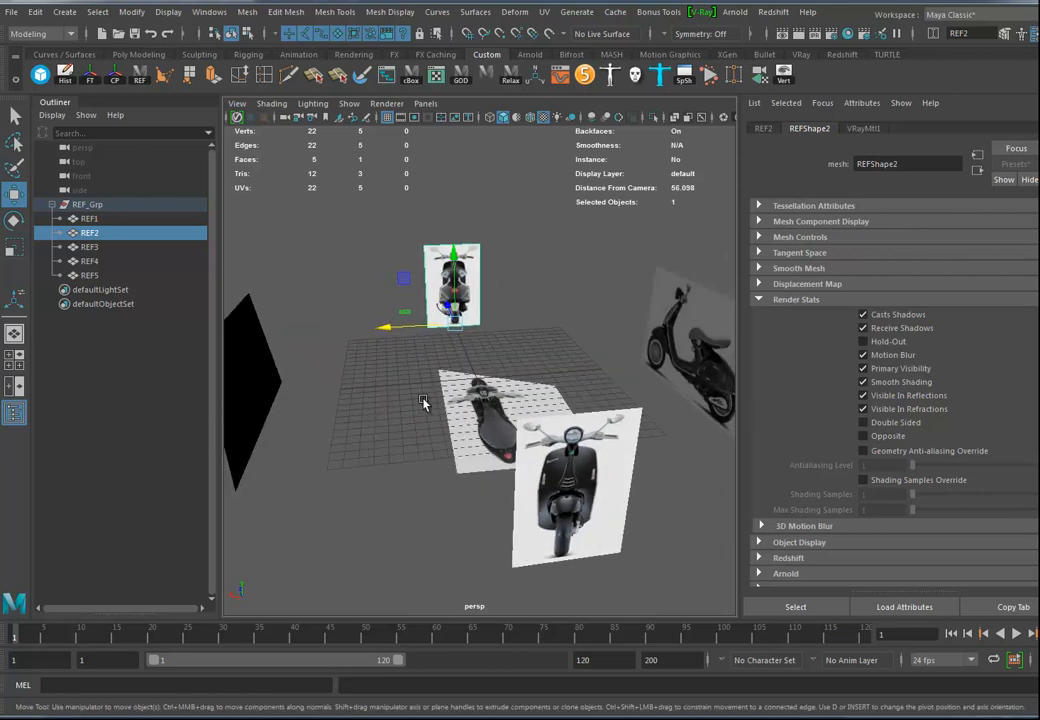
Turn off Double Sided for the top-view piece REF4 and the side-view piece REF5
left_click_drag(416, 486, 508, 492, "alt")
left_click(484, 441)
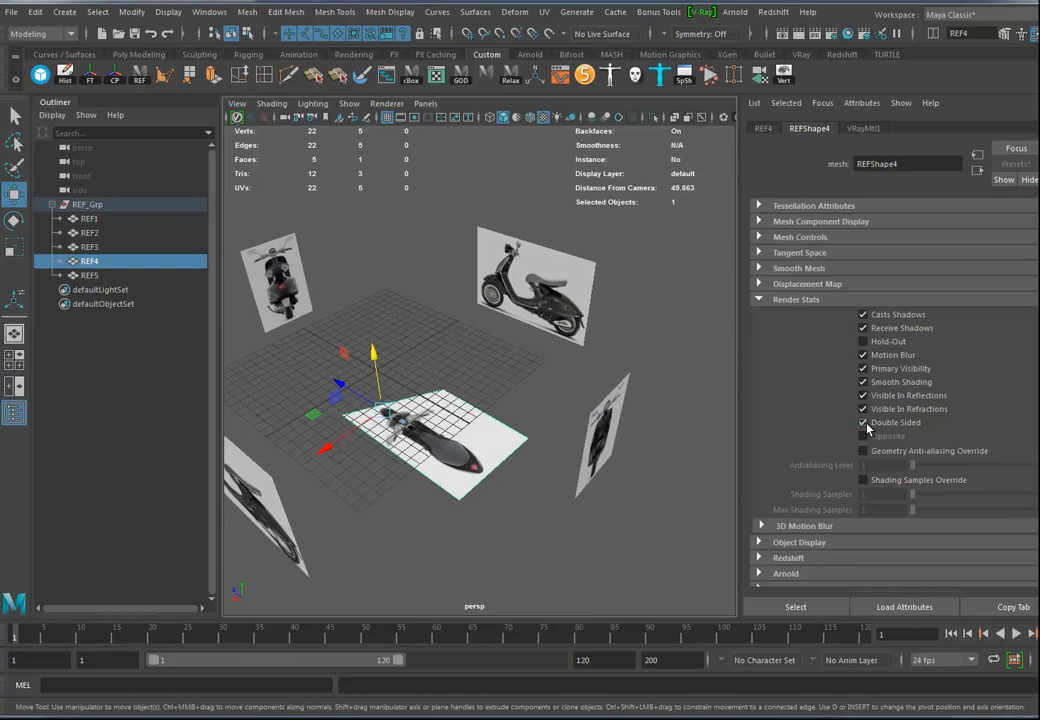
left_click_drag(588, 549, 549, 492, "alt")
left_click(305, 476)
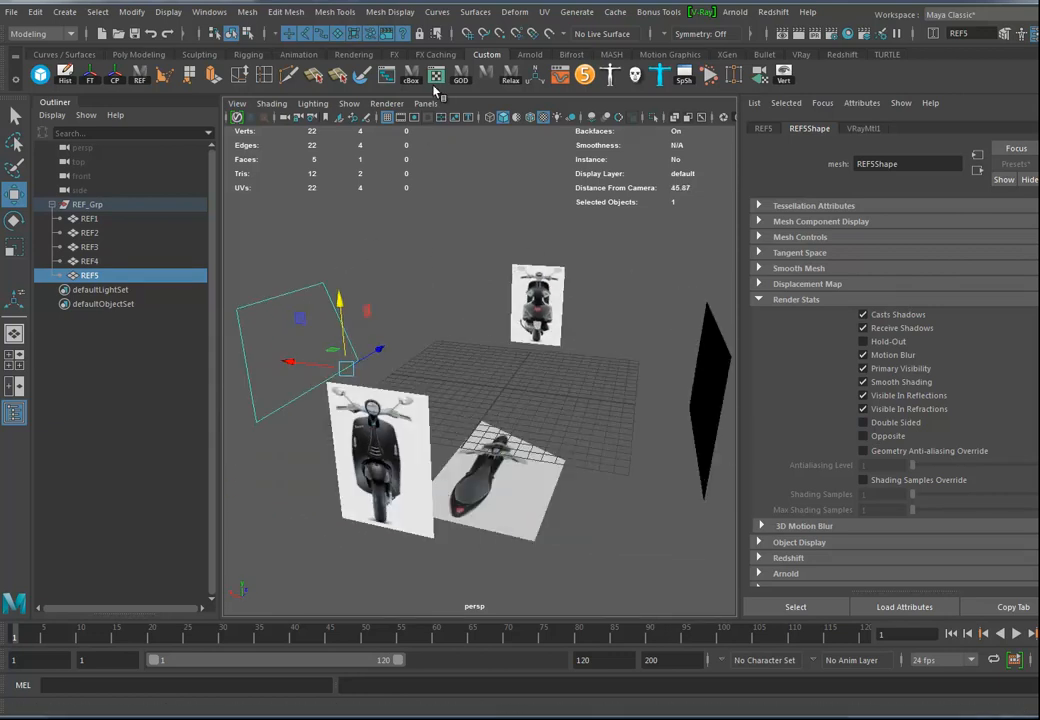
Reverse the normals of the side-view piece REF5
left_click(390, 11)
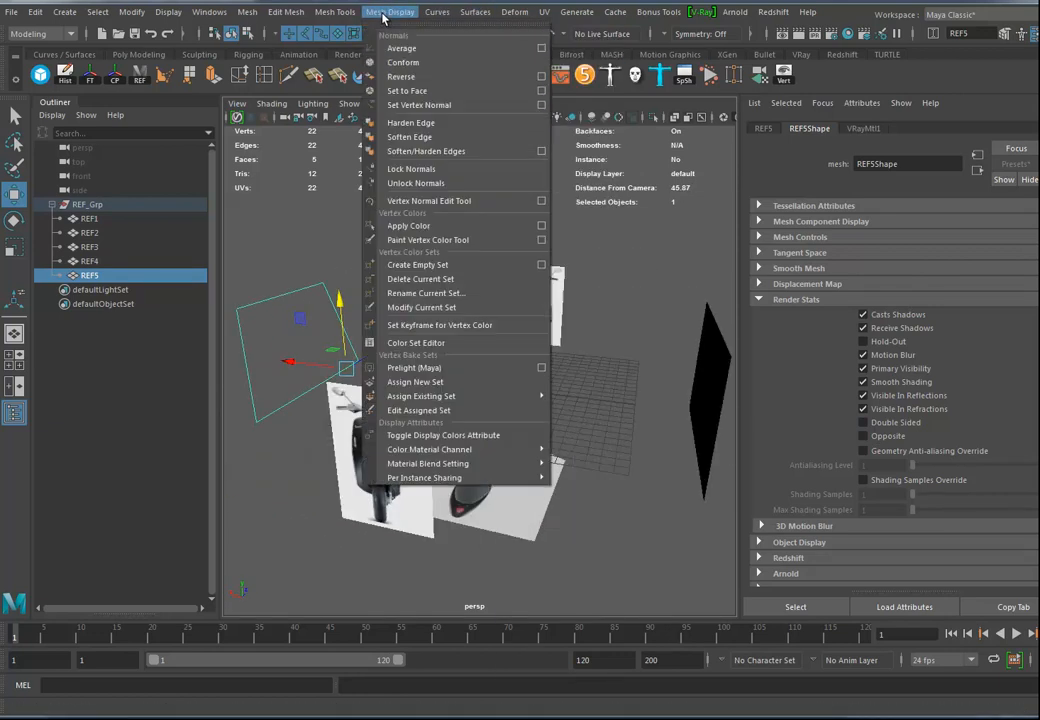
left_click(410, 75)
left_click(390, 390)
left_click(333, 356)
left_click_drag(346, 385, 602, 418, "alt")
Select the opposite side-view piece REF3 and turn off Double Sided in its Render Stats
left_click(643, 349)
middle_click_drag(643, 349, 583, 394, "alt")
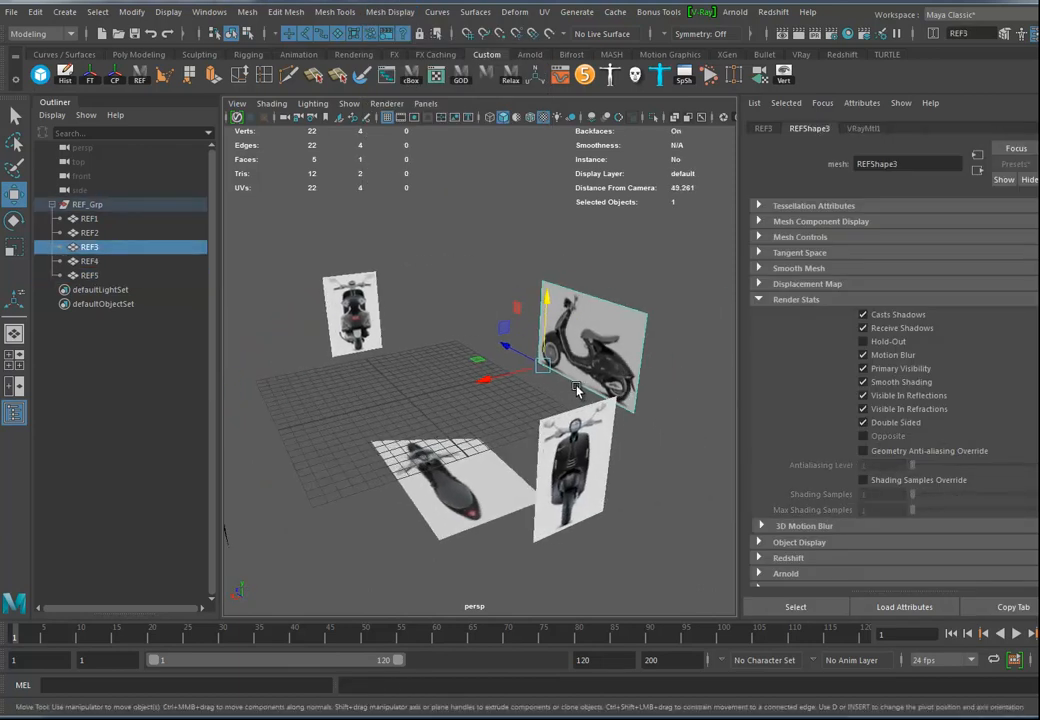
left_click_drag(583, 394, 635, 348, "alt")
left_click(864, 423)
mouse_move(560, 420)
left_mouse_down("alt")
mouse_move(506, 418)
mouse_move(583, 430)
mouse_move(488, 428)
mouse_move(600, 430)
left_mouse_up("alt")
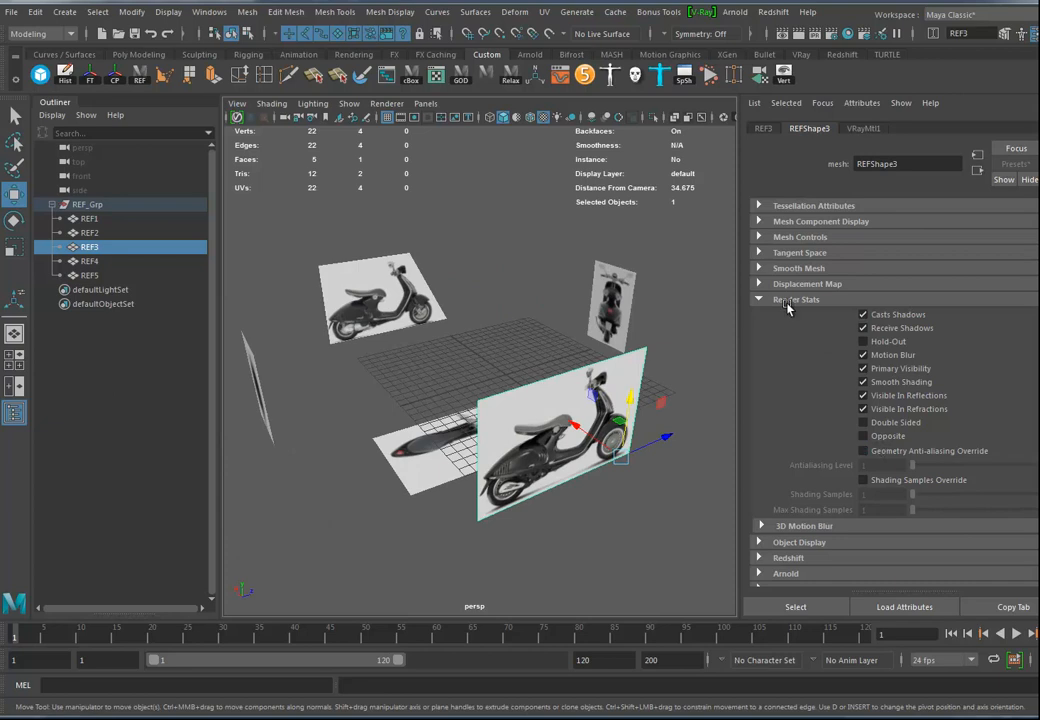
Reverse the normals of the side-view piece REF3
left_click(389, 12)
left_click(400, 77)
left_click_drag(550, 456, 584, 458, "alt")
left_click(622, 532)
left_click_drag(622, 532, 569, 525, "alt")
Select the front-view piece REF1 and turn off Double Sided in its Render Stats
left_click(569, 432)
left_click_drag(450, 480, 640, 450, "alt")
left_click(578, 478)
left_click(864, 423)
left_click_drag(505, 455, 555, 485, "alt")
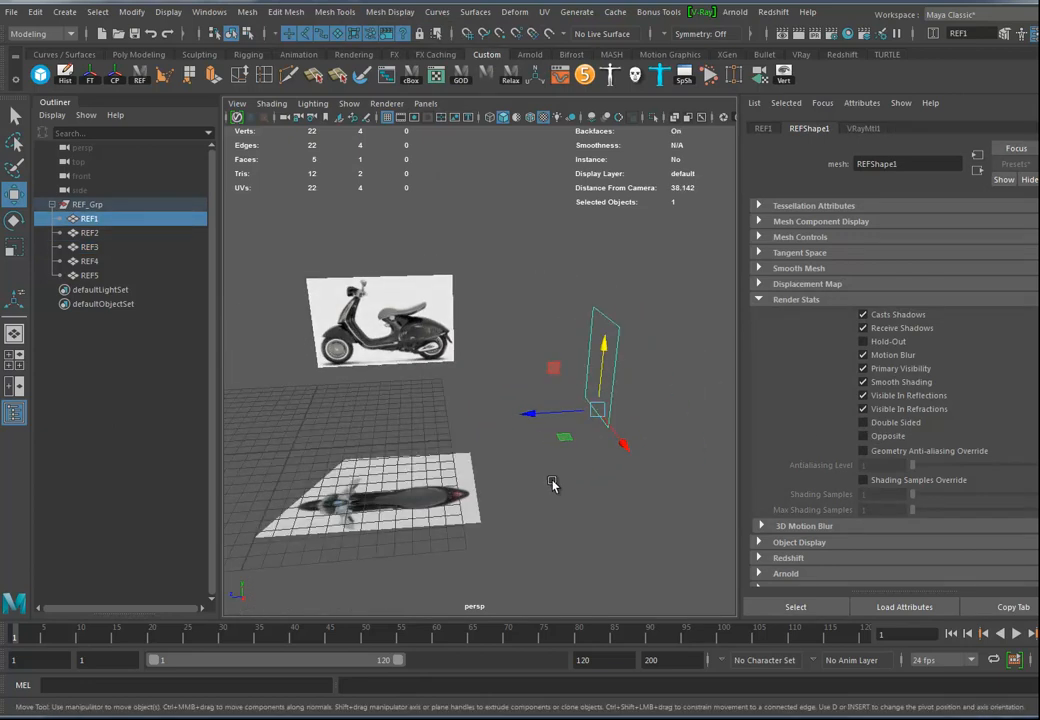
Reverse the normals of the front-view piece REF1, deselect it and check the pieces from several sides
left_click(395, 15)
left_click(383, 77)
left_click_drag(560, 360, 450, 357, "alt")
left_click(432, 373)
right_click_drag(450, 357, 555, 383, "alt")
left_click_drag(555, 383, 313, 398, "alt")
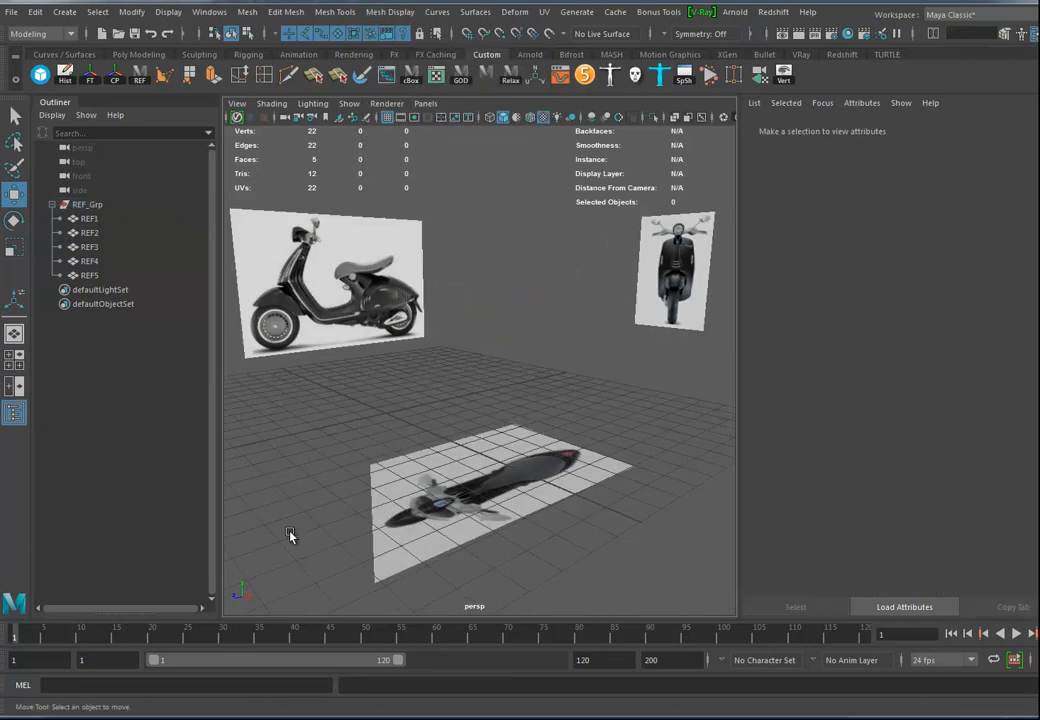
left_click_drag(387, 448, 771, 387, "alt")
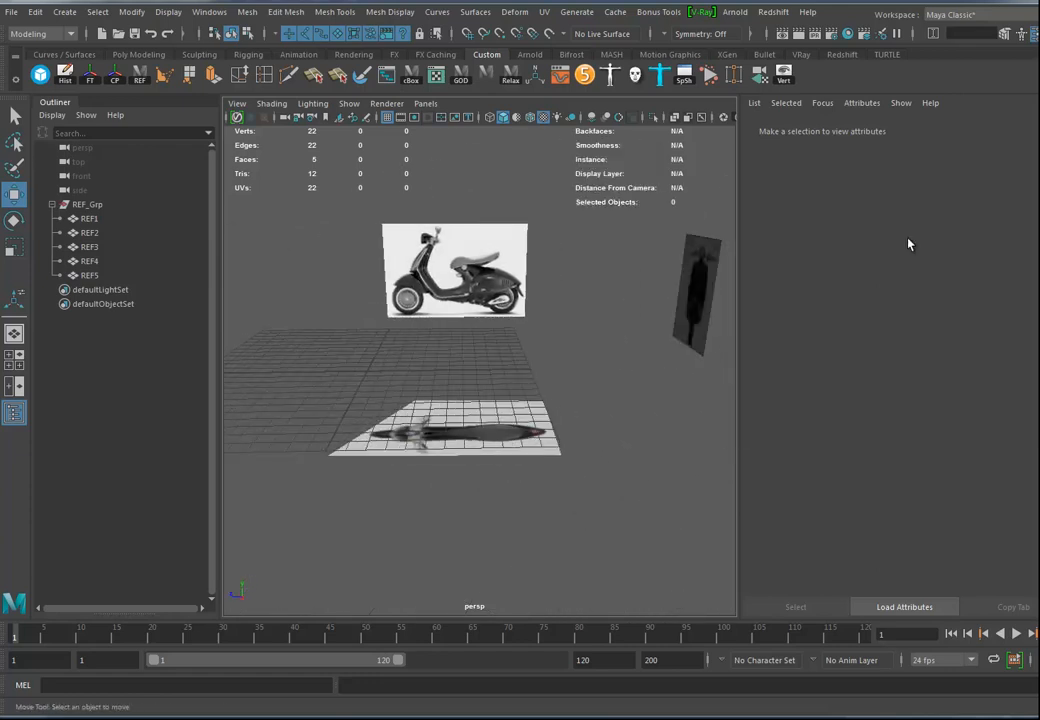
Set REF_Layer's display type to Reference (R) so the Vespa view pieces cannot be selected
key("ctrl+a")
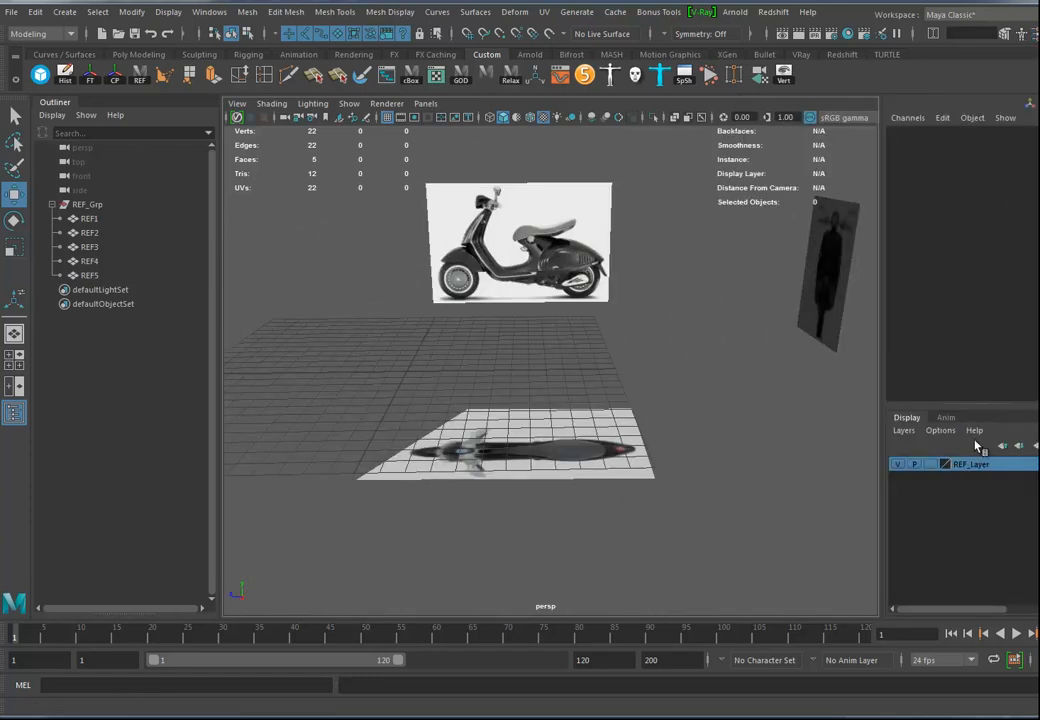
left_click_drag(850, 470, 712, 428, "alt")
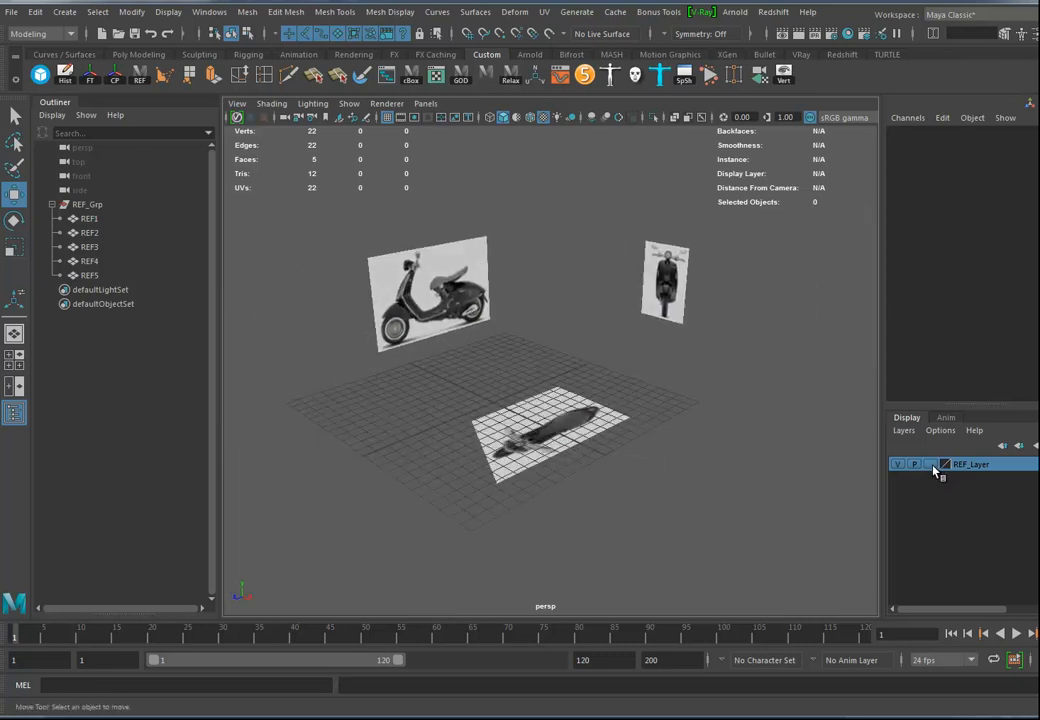
left_click(931, 465)
left_click(930, 465)
mouse_move(612, 440)
left_mouse_down("alt")
mouse_move(572, 444)
mouse_move(595, 440)
left_mouse_up("alt")
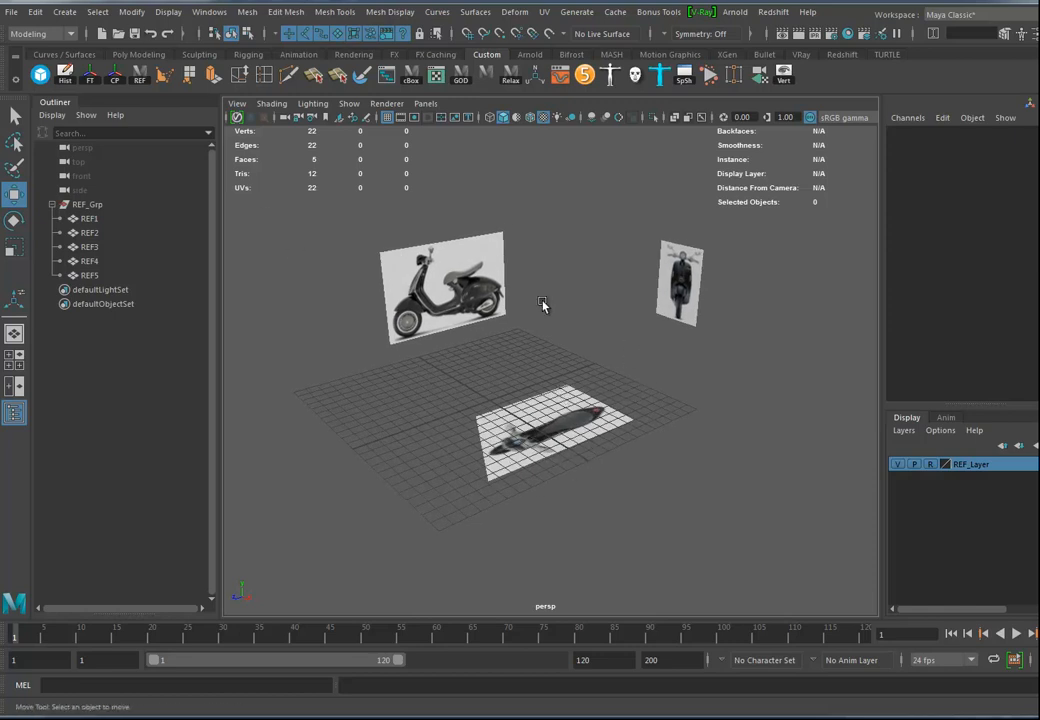
left_click_drag(548, 383, 512, 388, "alt")
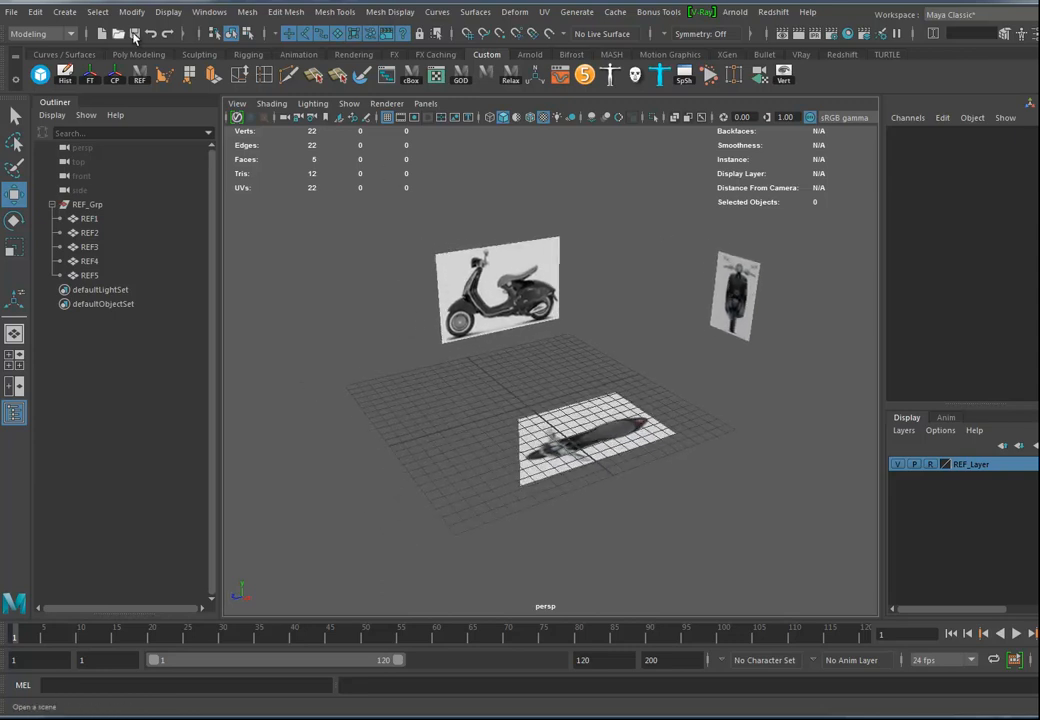
Save the scene as the Maya ASCII file Vespa01_StartUp in the Vespa_Project scenes folder
left_click(16, 12)
left_click(52, 83)
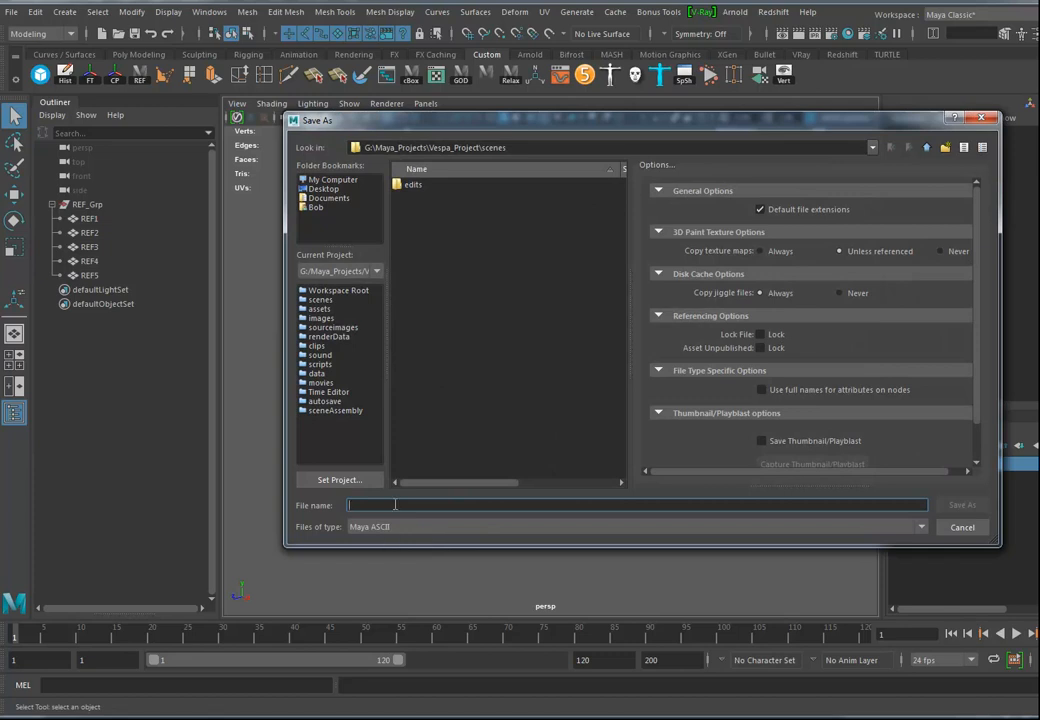
type("Vespa01_StartUp")
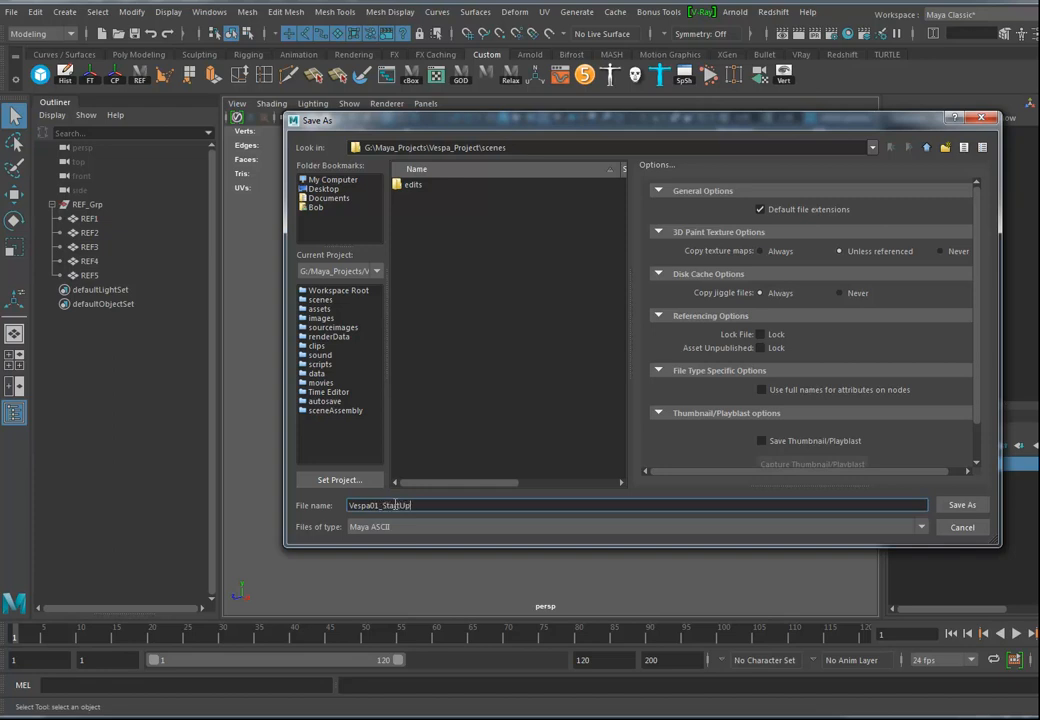
key("Return")
Examine how the vespa_REF.png and vespa_REF.tga file nodes feed lambert2's Color and Transparency in the shading network
left_click(649, 372)
left_click(645, 372)
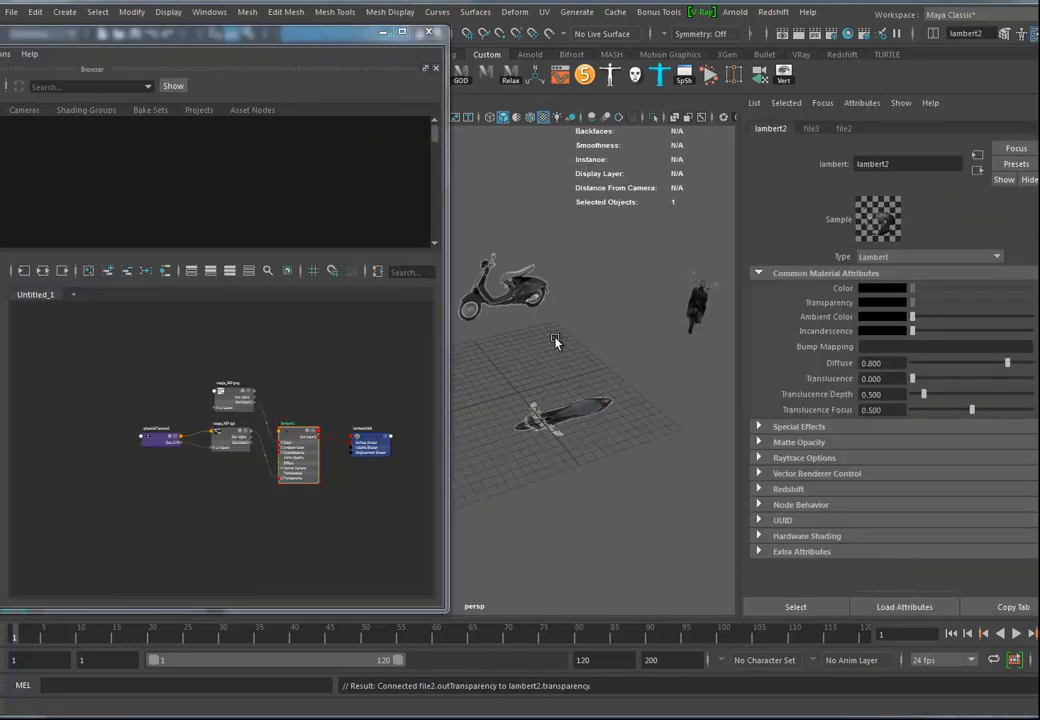
left_click(317, 414)
right_click_drag(317, 416, 446, 425, "alt")
middle_click_drag(323, 446, 343, 425, "alt")
right_click_drag(268, 459, 334, 471, "alt")
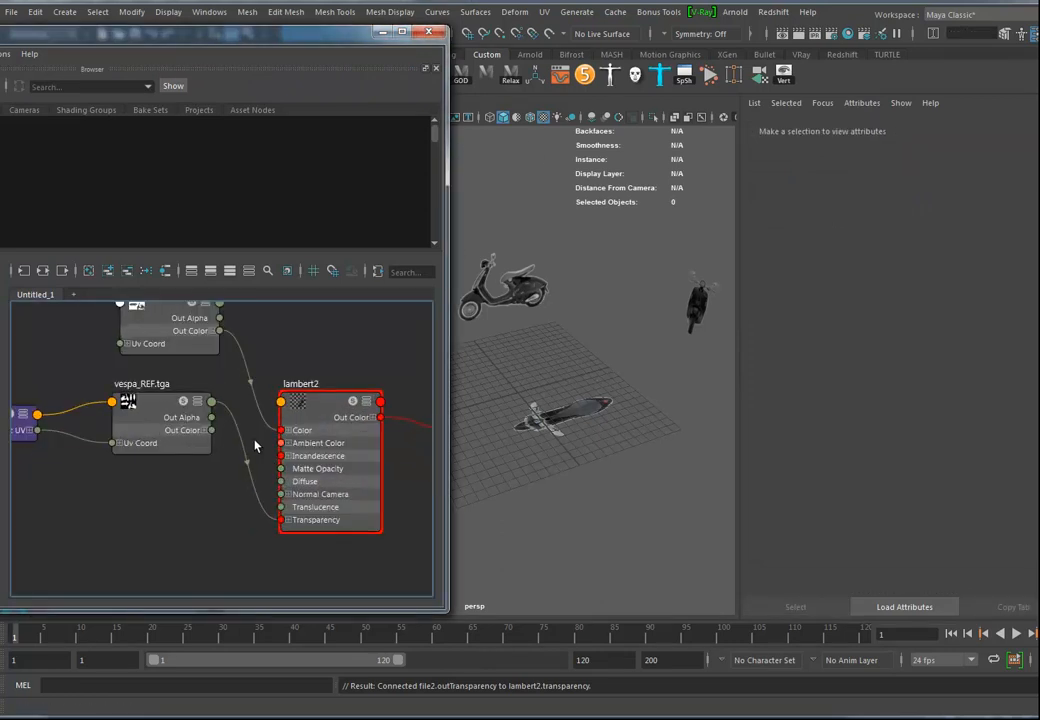
Solo the vespa_REF.tga file node to preview the transparency mask on the reference pieces
middle_click_drag(334, 471, 373, 525, "alt")
left_click(207, 490)
right_click_drag(208, 491, 335, 483, "alt")
mouse_move(157, 450)
left_mouse_down()
mouse_move(158, 478)
mouse_move(156, 458)
left_mouse_up()
right_click_drag(168, 455, 450, 563, "alt")
left_click(329, 446)
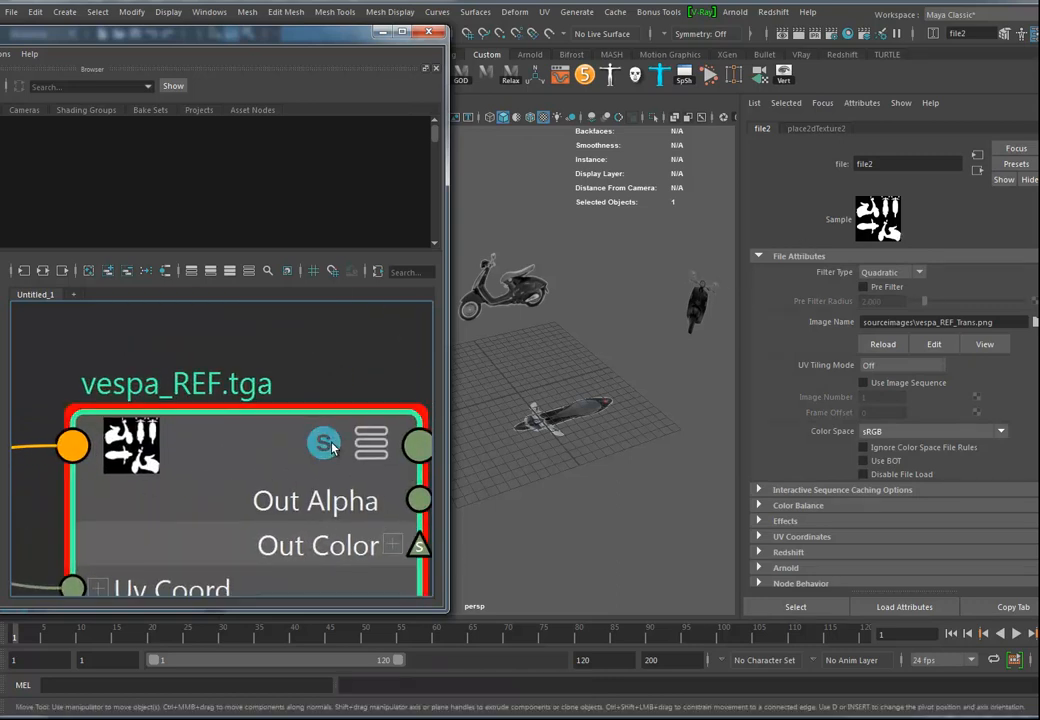
scroll(200, 470, "down", 5)
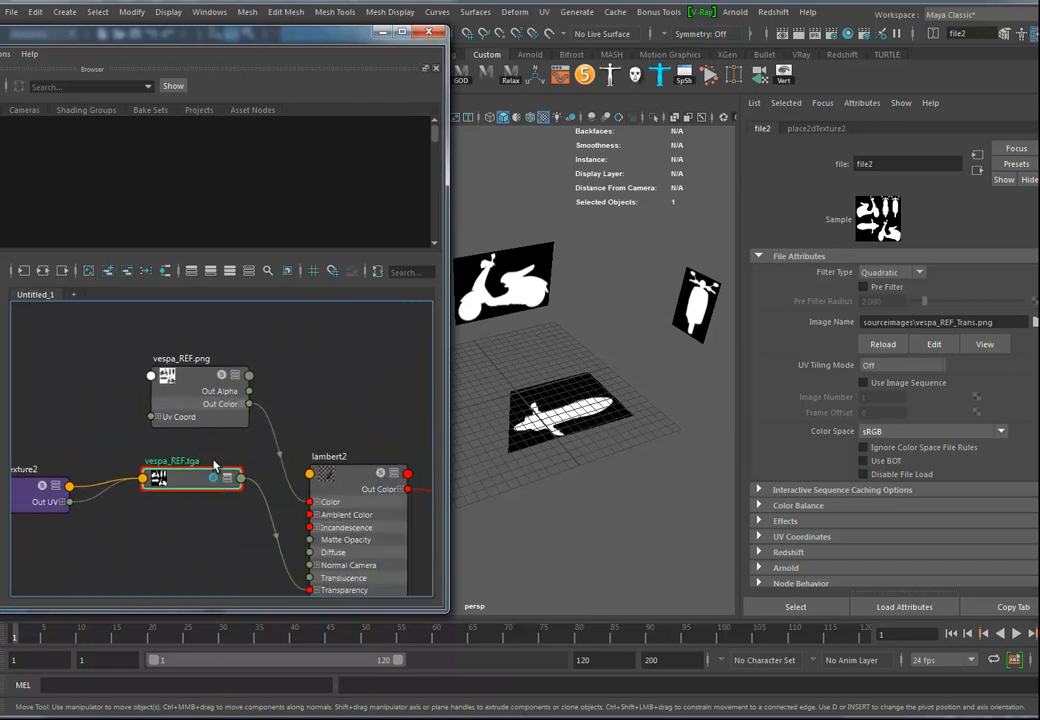
middle_click_drag(297, 545, 237, 472, "alt")
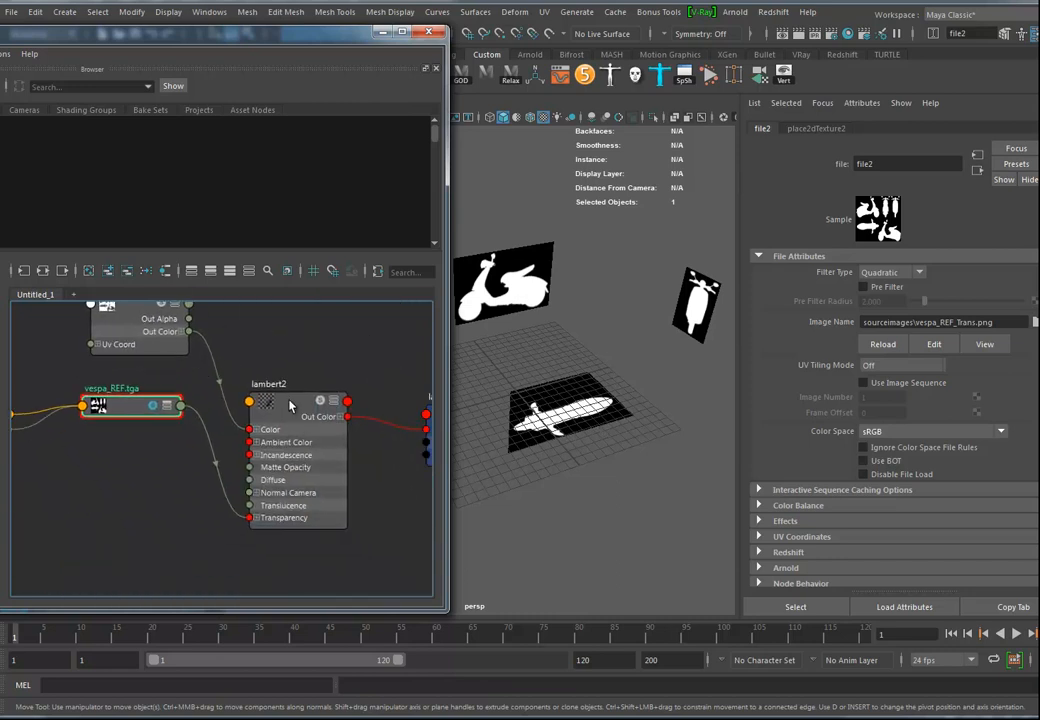
Solo the lambert2 material node to preview the cut-out Vespa images on the reference pieces
left_click(338, 432)
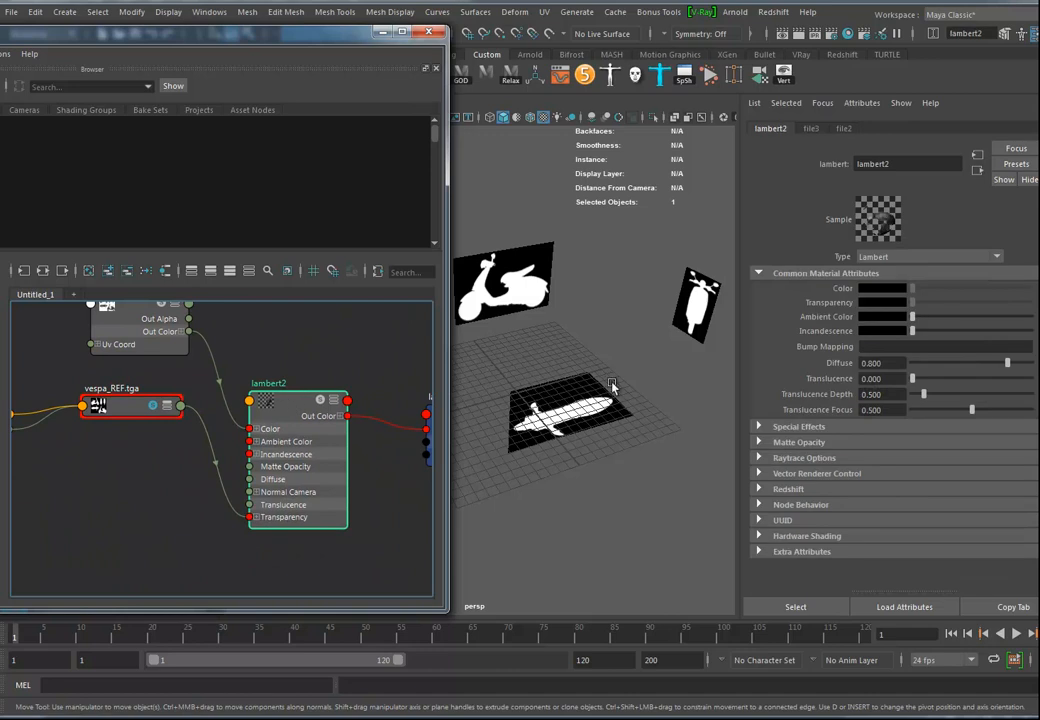
left_click(145, 316)
middle_click_drag(164, 331, 173, 380, "alt")
left_click(327, 455)
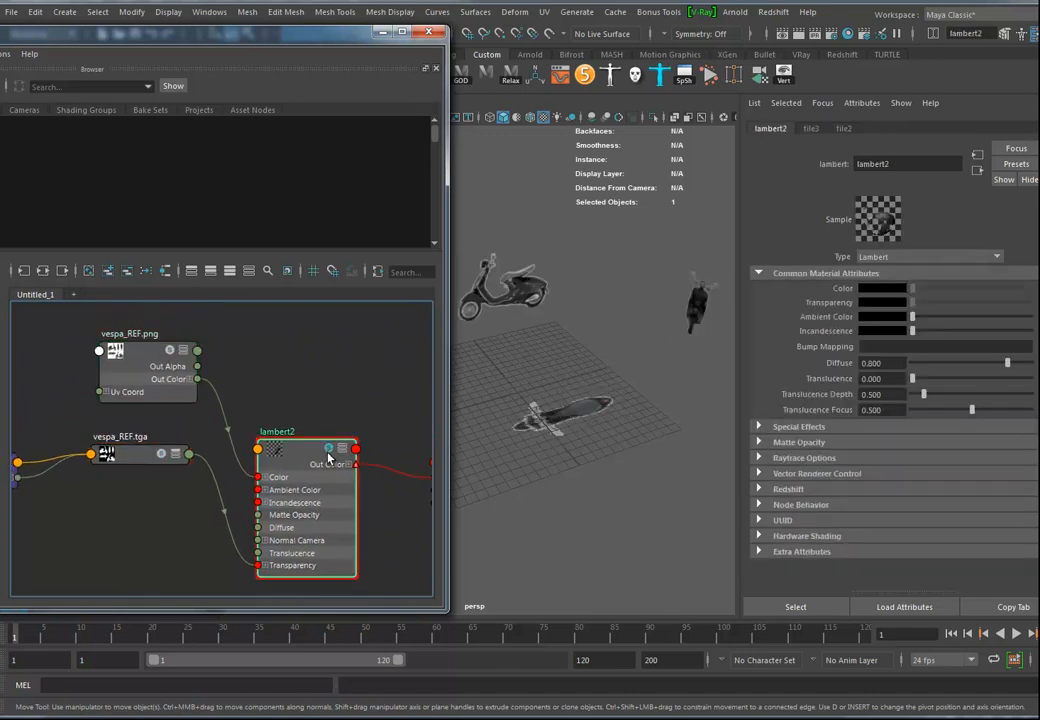
left_click_drag(624, 372, 543, 302, "alt")
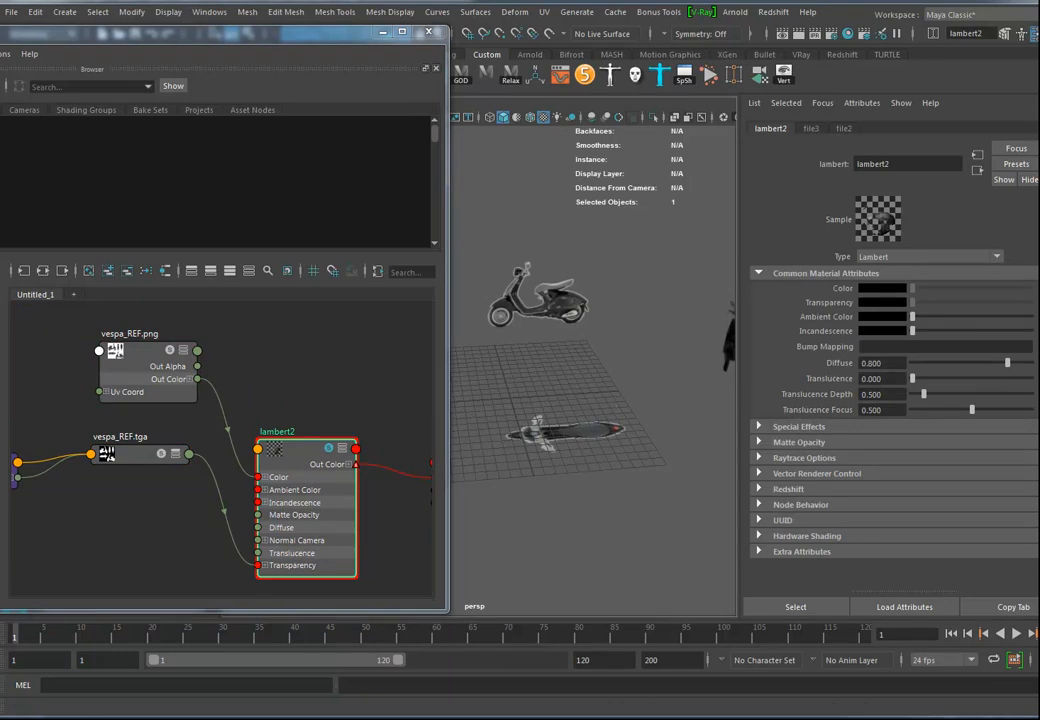
Close the Hypershade window, view the cut-out references and switch to the vespa_REF.png document in Photoshop
left_click(432, 34)
left_click_drag(541, 430, 393, 328, "alt")
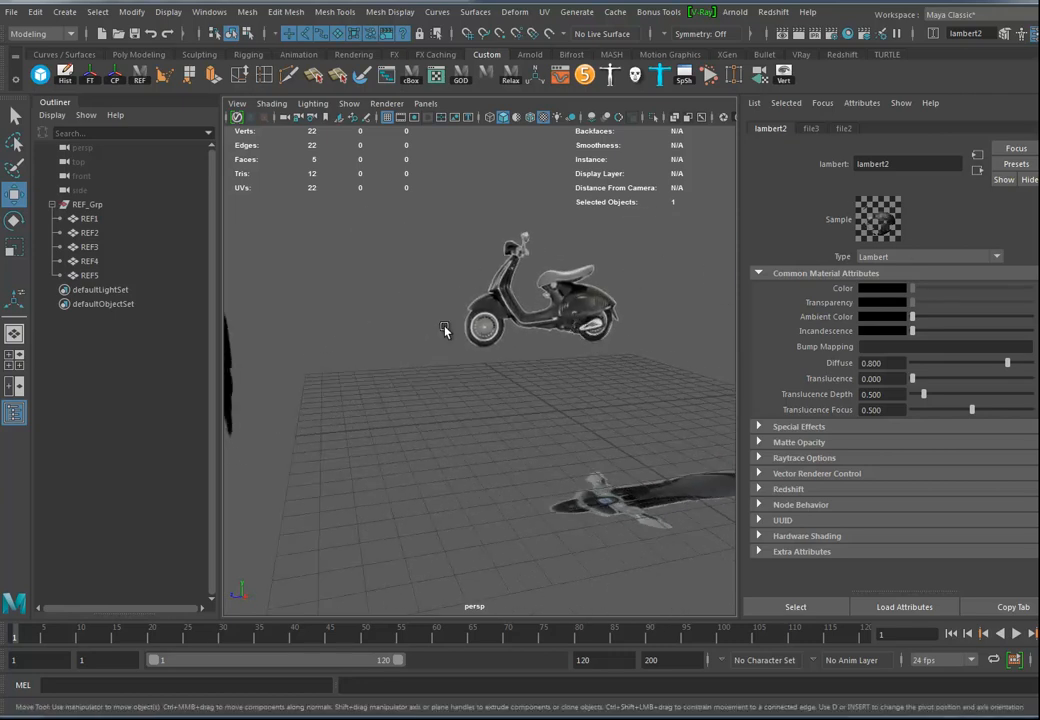
key("alt+Tab")
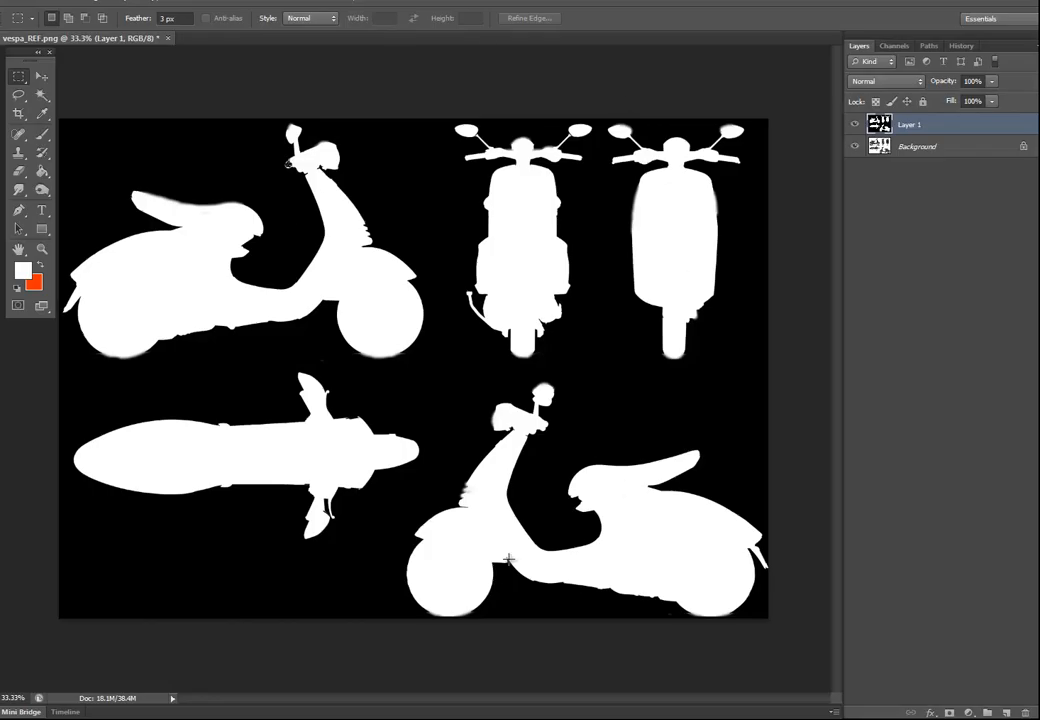